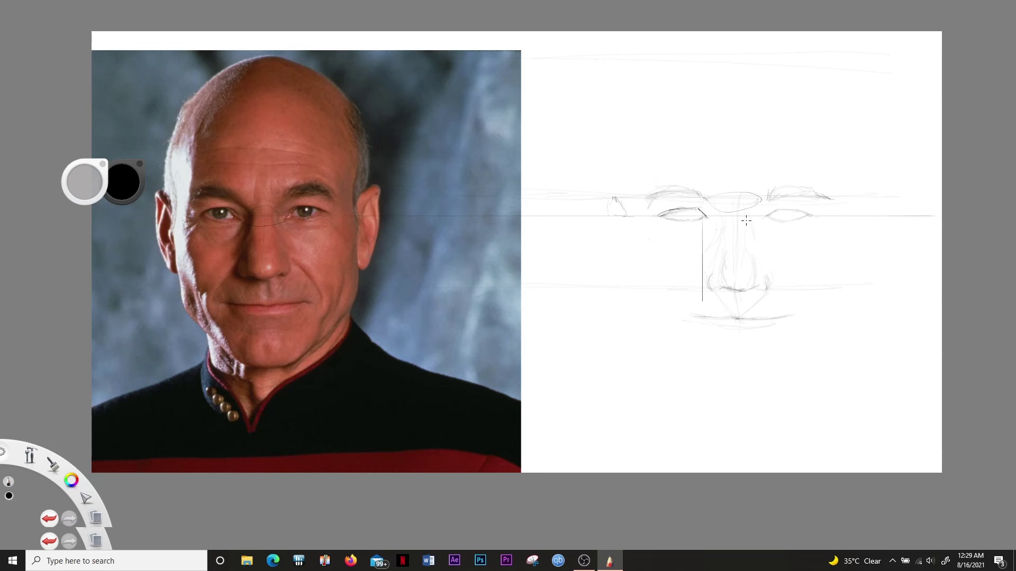
- Draw horizontal guide lines across the photo and sketch at the nose base, mouth, lower lip and chin levels
{"action": "left_click_drag", "start_coordinate": [730, 344], "coordinate": [755, 347]}
{"action": "key", "text": "ctrl+z"}
{"action": "left_click_drag", "start_coordinate": [824, 365], "coordinate": [423, 365]}
{"action": "left_click_drag", "start_coordinate": [846, 329], "coordinate": [434, 329]}
{"action": "left_click_drag", "start_coordinate": [881, 281], "coordinate": [522, 281]}
{"action": "left_click_drag", "start_coordinate": [846, 303], "coordinate": [221, 303]}
- Select the sketch's nose and mouth area and move it up to match the guide lines
{"action": "left_click_drag", "start_coordinate": [680, 245], "coordinate": [828, 429]}
{"action": "key", "text": "Return"}
{"action": "key", "text": "ctrl+z"}
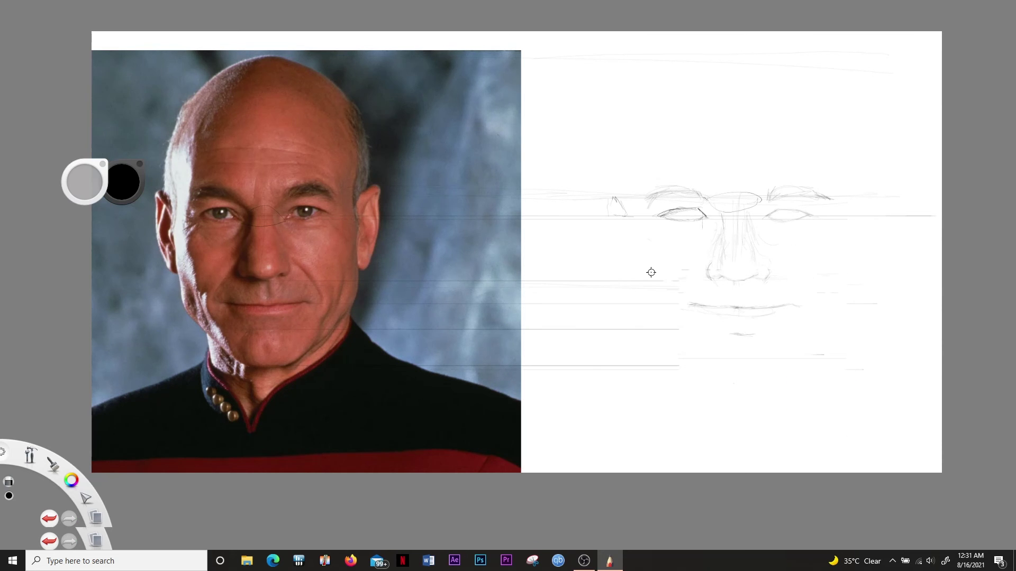
{"action": "key", "text": "ctrl+z"}
- Sketch the outline of the left ear from eyebrow level down to the nose base
{"action": "left_click_drag", "start_coordinate": [609, 197], "coordinate": [649, 217]}
{"action": "key", "text": "ctrl+z"}
{"action": "key", "text": "ctrl+y"}
{"action": "key", "text": "ctrl+z"}
{"action": "key", "text": "ctrl+y"}
{"action": "key", "text": "ctrl+z"}
{"action": "key", "text": "ctrl+y"}
{"action": "left_click_drag", "start_coordinate": [840, 300], "coordinate": [474, 11]}
{"action": "key", "text": "ctrl+y"}
{"action": "key", "text": "ctrl+y"}
{"action": "key", "text": "ctrl+z"}
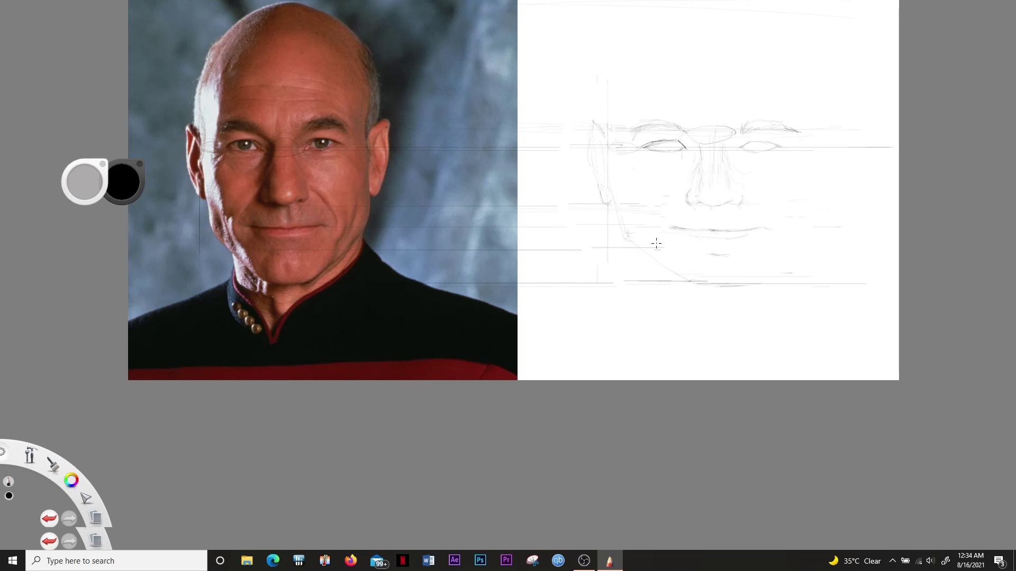
- Sketch the jawline on both sides down to the chin and outline the right ear
{"action": "left_click_drag", "start_coordinate": [615, 212], "coordinate": [626, 236]}
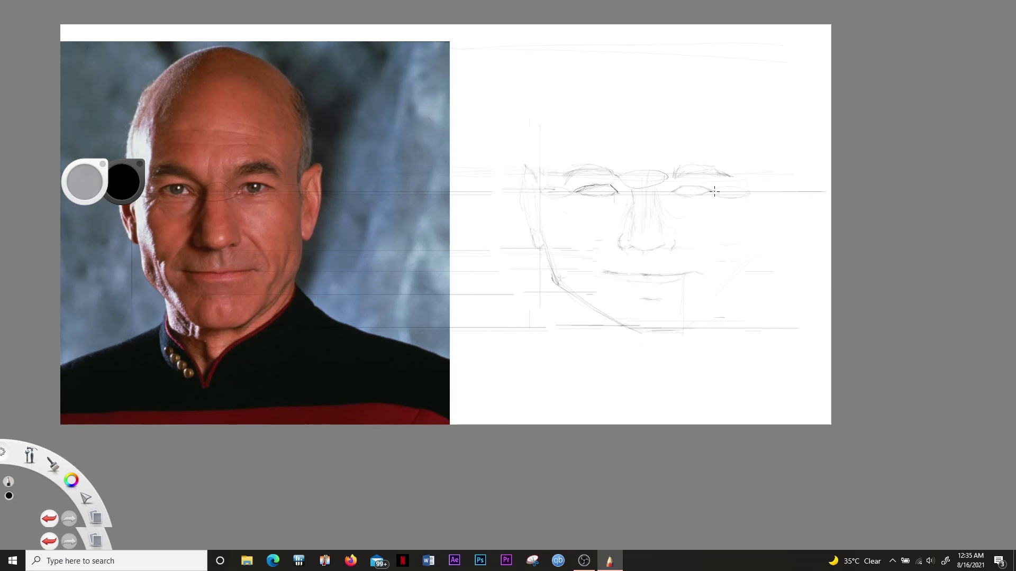
{"action": "left_click_drag", "start_coordinate": [743, 221], "coordinate": [741, 278]}
{"action": "left_click_drag", "start_coordinate": [668, 339], "coordinate": [742, 280]}
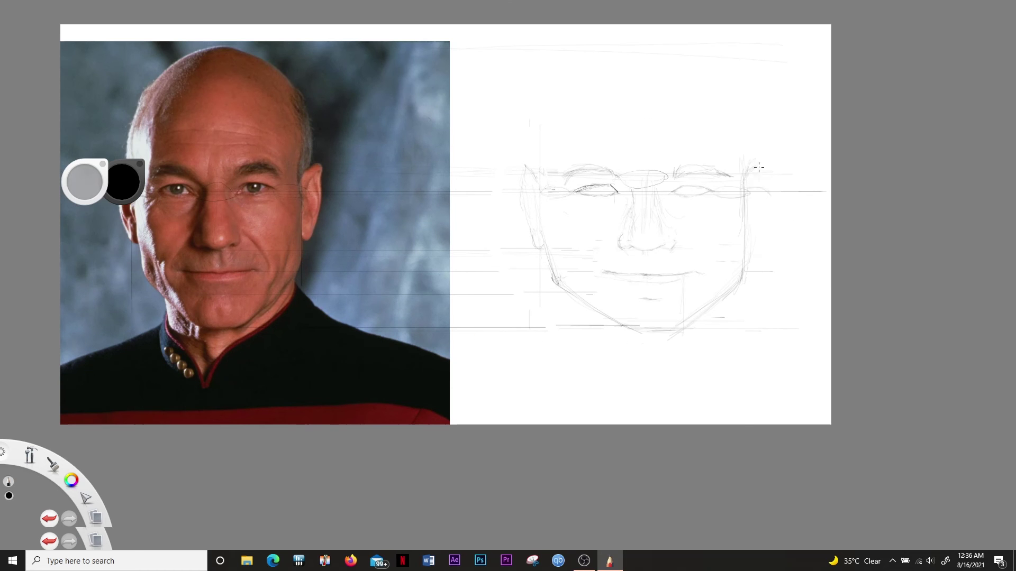
{"action": "mouse_move", "coordinate": [766, 202]}
{"action": "left_mouse_down"}
{"action": "mouse_move", "coordinate": [746, 237]}
{"action": "mouse_move", "coordinate": [762, 236]}
{"action": "mouse_move", "coordinate": [749, 242]}
{"action": "mouse_move", "coordinate": [772, 215]}
{"action": "mouse_move", "coordinate": [771, 193]}
{"action": "mouse_move", "coordinate": [768, 225]}
{"action": "left_mouse_up"}
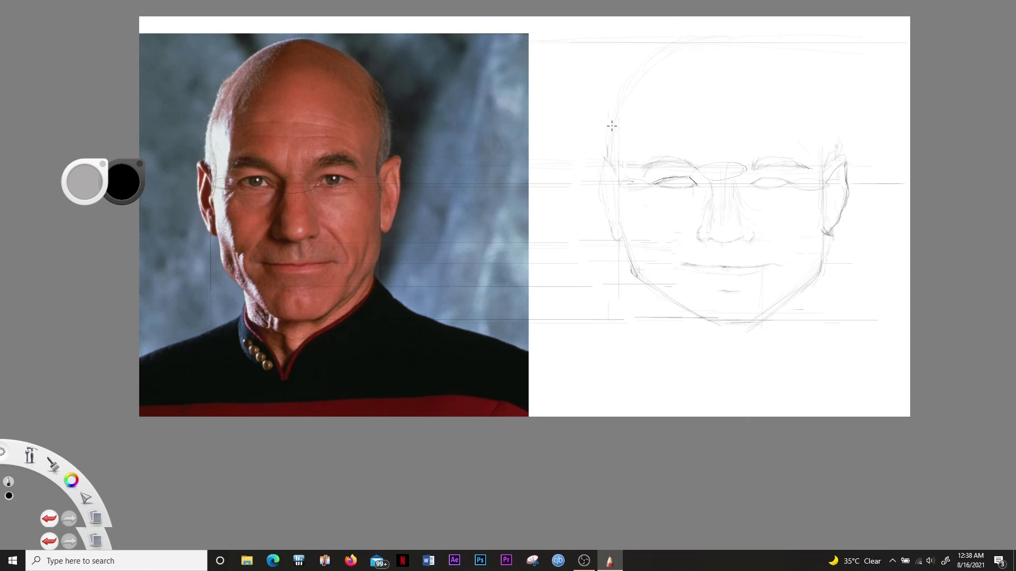
- Draw the right side of the skull from the crown down to the top of the ear
{"action": "left_click_drag", "start_coordinate": [818, 88], "coordinate": [842, 159]}
{"action": "key", "text": "e"}
{"action": "key", "text": "e"}
- Sketch the sides of the neck and the V-shaped collar below the chin
{"action": "left_click_drag", "start_coordinate": [814, 280], "coordinate": [814, 319]}
{"action": "left_click_drag", "start_coordinate": [685, 344], "coordinate": [702, 349]}
{"action": "left_click_drag", "start_coordinate": [832, 317], "coordinate": [775, 352]}
{"action": "left_click_drag", "start_coordinate": [758, 374], "coordinate": [748, 396]}
{"action": "key", "text": "ctrl+z"}
{"action": "left_click_drag", "start_coordinate": [747, 235], "coordinate": [755, 239]}
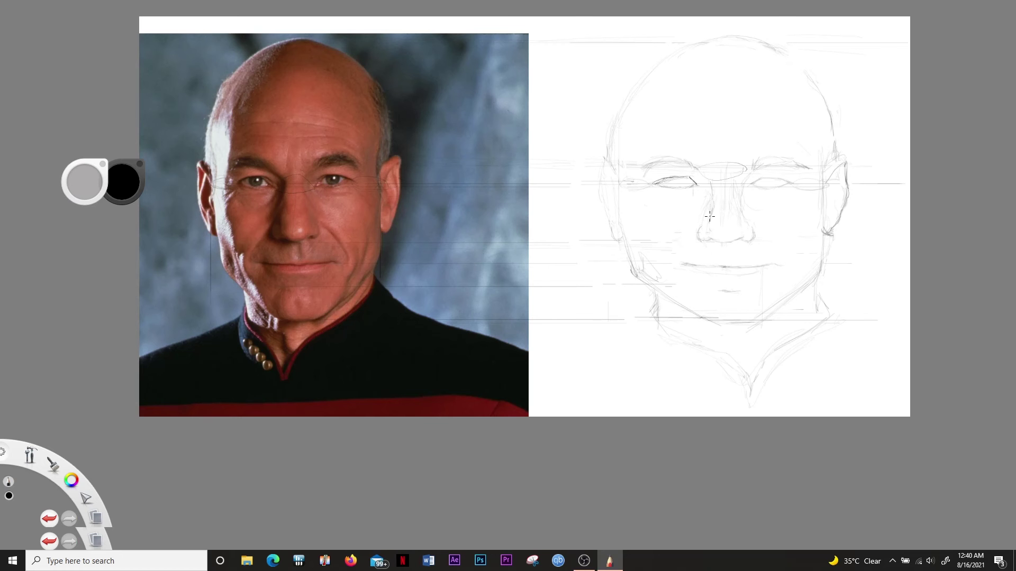
- Darken the right jawline down to the chin and outline the rounded chin form
{"action": "left_click_drag", "start_coordinate": [822, 263], "coordinate": [751, 321]}
{"action": "mouse_move", "coordinate": [823, 235]}
{"action": "left_mouse_down"}
{"action": "mouse_move", "coordinate": [768, 313]}
{"action": "mouse_move", "coordinate": [768, 266]}
{"action": "mouse_move", "coordinate": [748, 325]}
{"action": "left_mouse_up"}
{"action": "left_click_drag", "start_coordinate": [712, 292], "coordinate": [762, 299]}
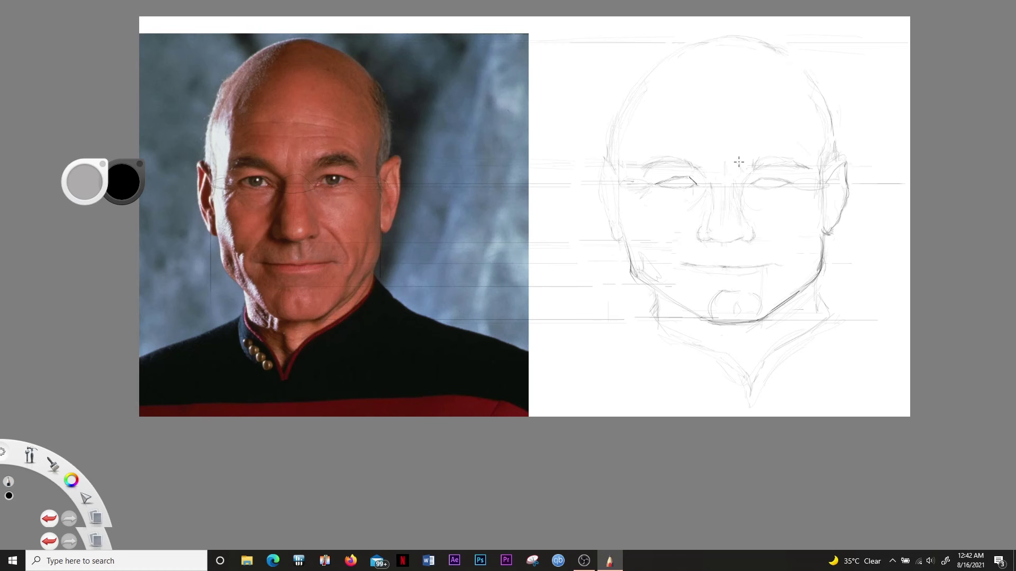
- Draw the left temple and cheek contour and the smile line beside the mouth corner
{"action": "key", "text": "ctrl+z"}
{"action": "left_click_drag", "start_coordinate": [655, 132], "coordinate": [655, 121]}
{"action": "left_click_drag", "start_coordinate": [647, 190], "coordinate": [654, 222]}
{"action": "key", "text": "ctrl+z"}
{"action": "key", "text": "ctrl+y"}
{"action": "key", "text": "ctrl+z"}
{"action": "left_click_drag", "start_coordinate": [667, 270], "coordinate": [680, 264]}
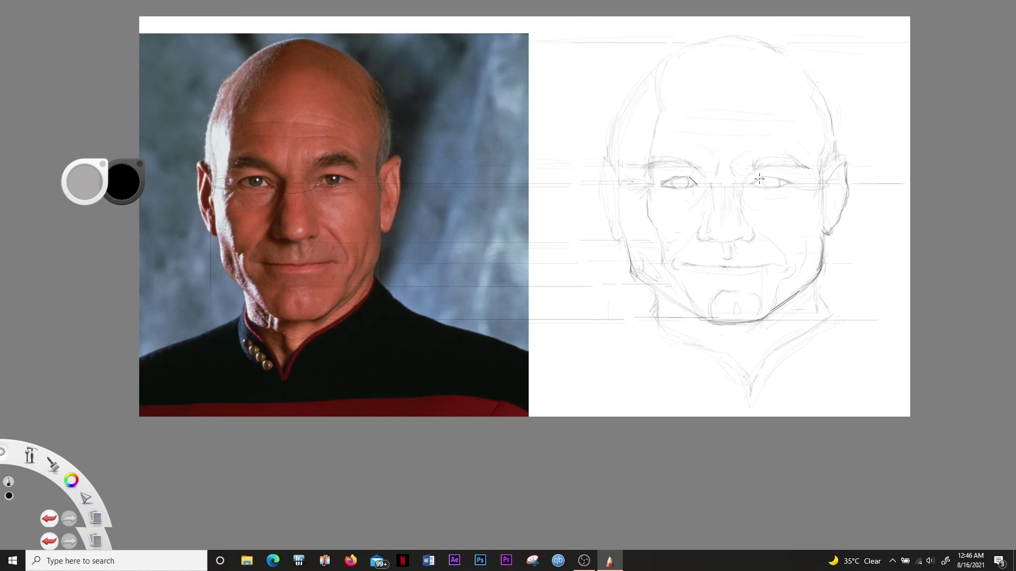
- Refine the eyelid and iris lines of both eyes
{"action": "key", "text": "ctrl+z"}
{"action": "left_click_drag", "start_coordinate": [683, 179], "coordinate": [689, 176]}
{"action": "key", "text": "ctrl+z"}
{"action": "key", "text": "ctrl+z"}
{"action": "left_click_drag", "start_coordinate": [767, 183], "coordinate": [781, 185]}
{"action": "key", "text": "ctrl+z"}
{"action": "key", "text": "ctrl+z"}
{"action": "left_click_drag", "start_coordinate": [667, 183], "coordinate": [690, 180]}
{"action": "key", "text": "ctrl+z"}
- Darken the outline of the left ear and rework the shadow area along the left jaw
{"action": "mouse_move", "coordinate": [603, 160]}
{"action": "left_mouse_down"}
{"action": "mouse_move", "coordinate": [614, 230]}
{"action": "mouse_move", "coordinate": [613, 180]}
{"action": "left_mouse_up"}
{"action": "key", "text": "ctrl+z"}
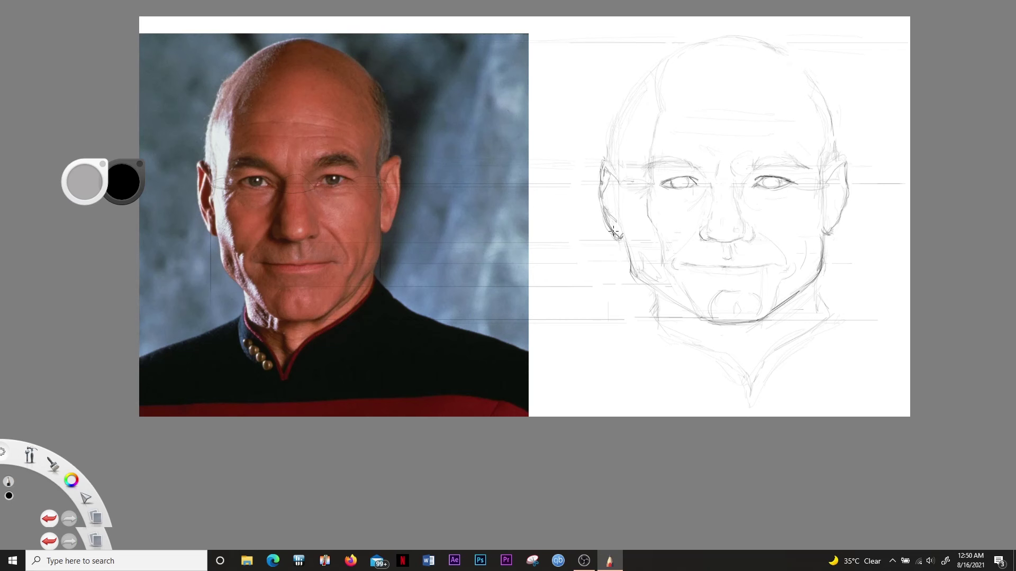
{"action": "key", "text": "e"}
{"action": "mouse_move", "coordinate": [643, 253]}
{"action": "left_mouse_down"}
{"action": "mouse_move", "coordinate": [647, 274]}
{"action": "mouse_move", "coordinate": [675, 291]}
{"action": "left_mouse_up"}
{"action": "key", "text": "ctrl+z"}
{"action": "key", "text": "e"}
{"action": "key", "text": "ctrl+z"}
{"action": "key", "text": "ctrl+z"}
{"action": "key", "text": "ctrl+y"}
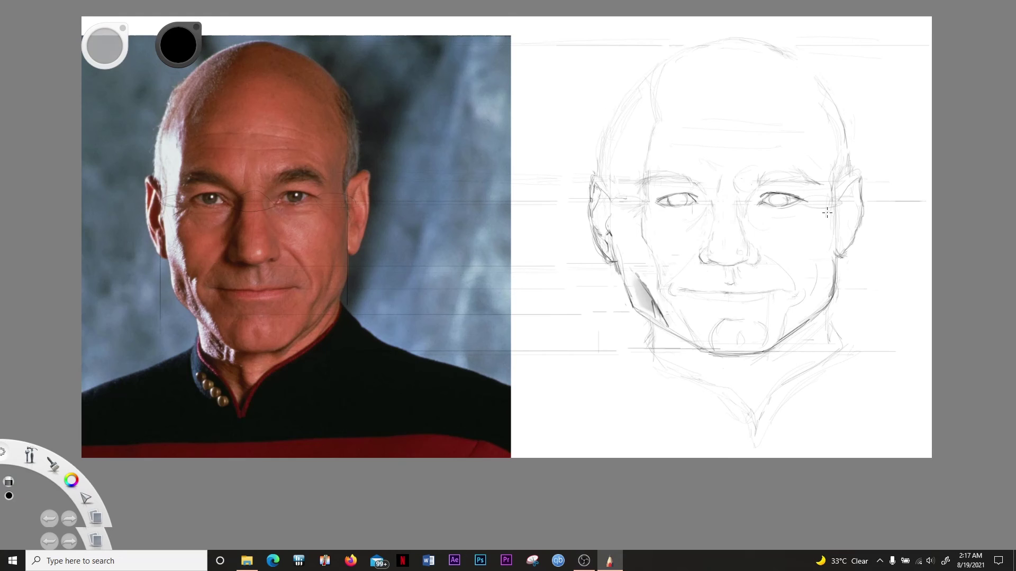
- Draw the inner folds of the right ear and flip the canvas horizontally
{"action": "scroll", "coordinate": [827, 212], "scroll_direction": "up", "scroll_amount": 2}
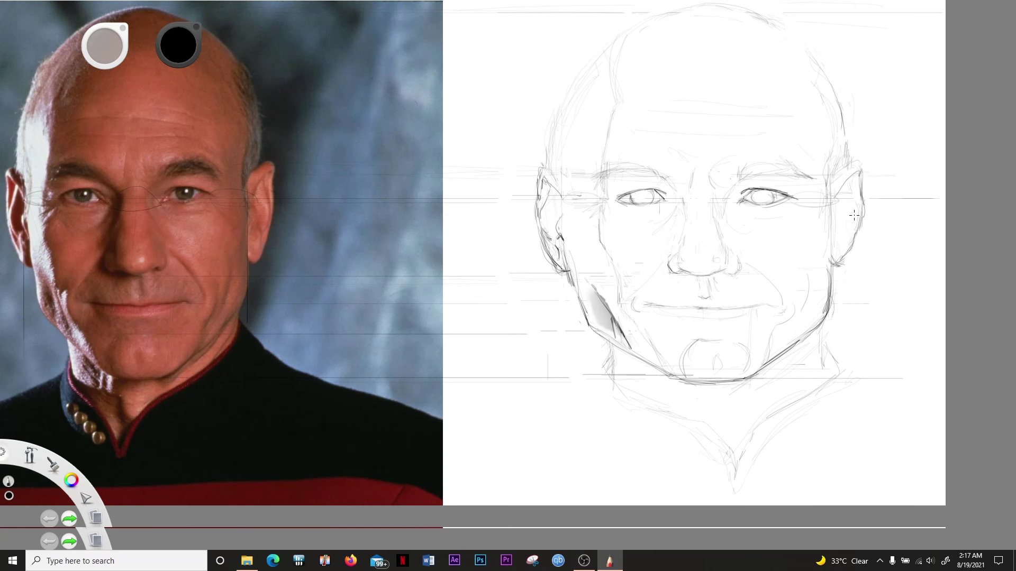
{"action": "left_click_drag", "start_coordinate": [855, 186], "coordinate": [849, 232]}
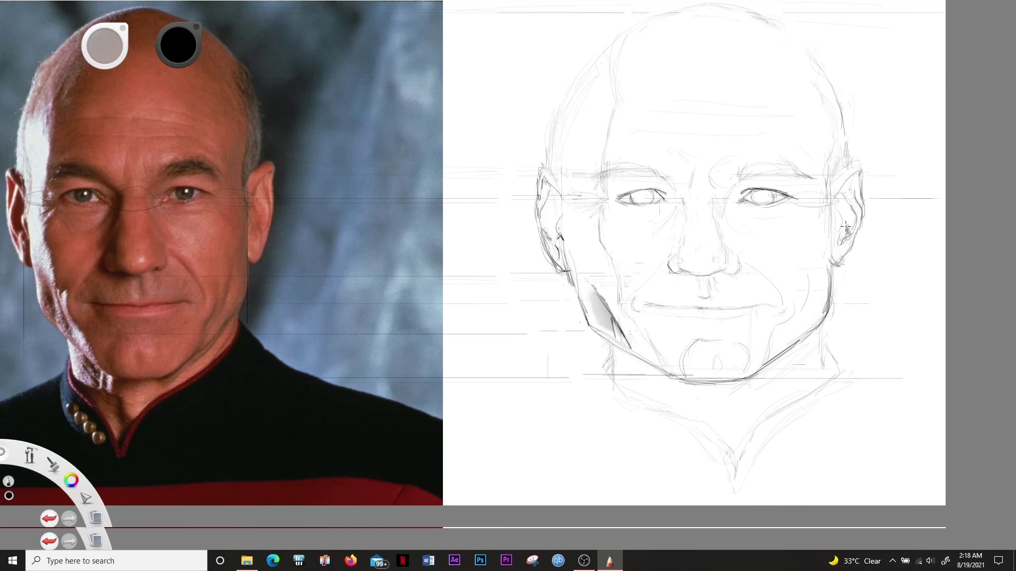
{"action": "key", "text": "x"}
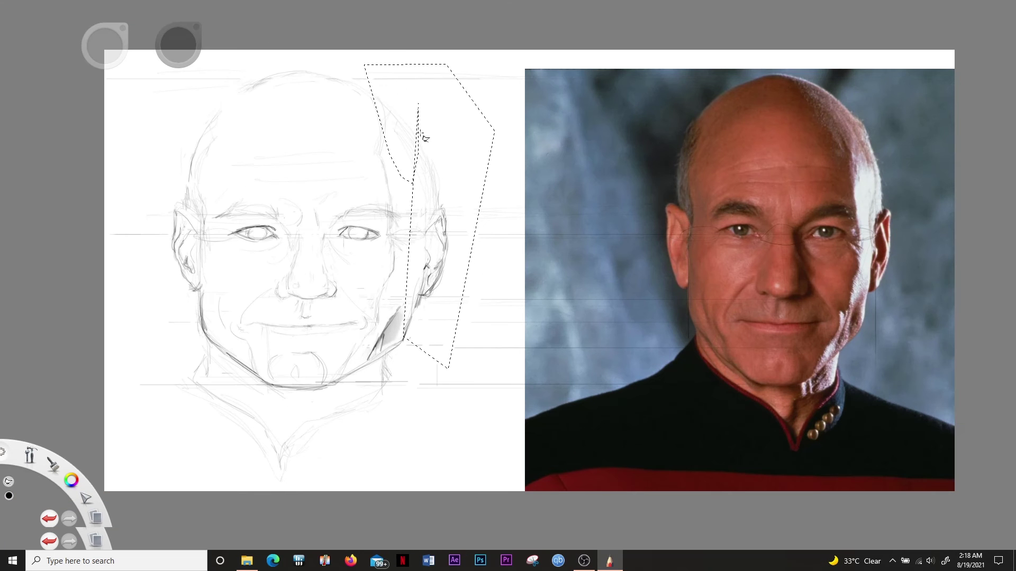
- Redraw the right side of the skull and the jaw contour below the ear in the mirrored view
{"action": "key", "text": "ctrl+z"}
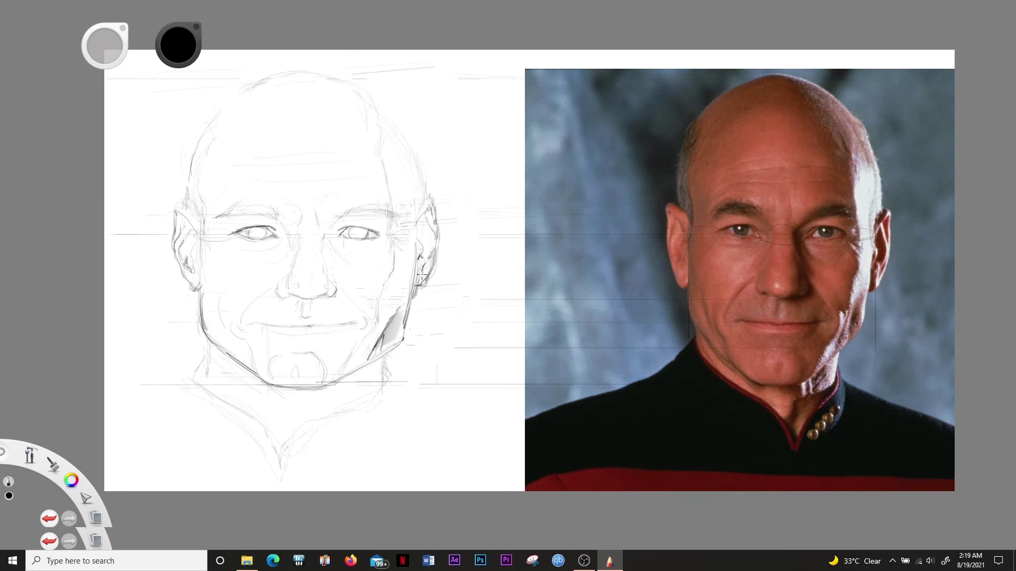
{"action": "left_click_drag", "start_coordinate": [370, 109], "coordinate": [407, 204]}
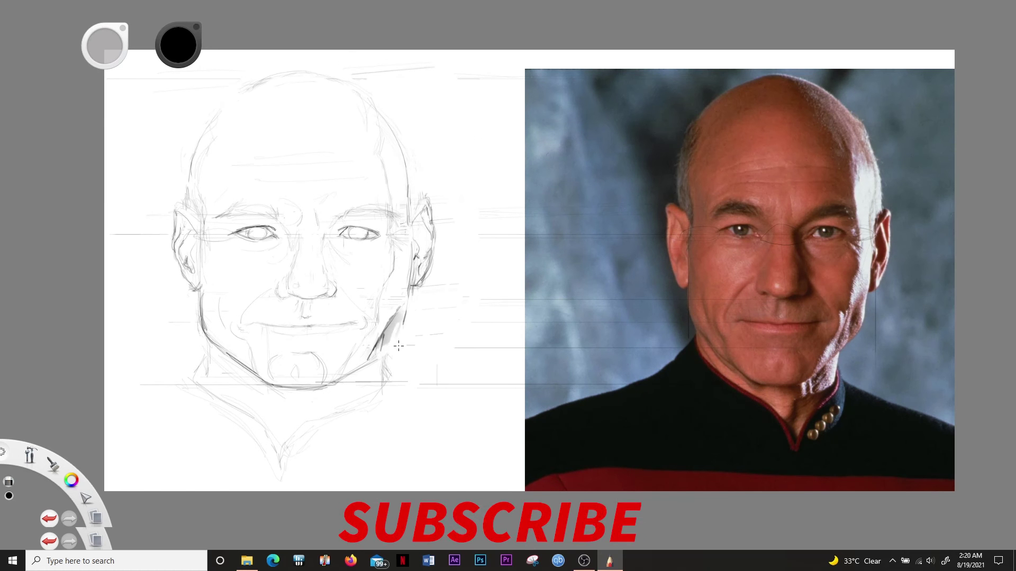
{"action": "left_click_drag", "start_coordinate": [410, 281], "coordinate": [396, 322]}
{"action": "key", "text": "ctrl+z"}
{"action": "mouse_move", "coordinate": [411, 270]}
{"action": "left_mouse_down"}
{"action": "mouse_move", "coordinate": [404, 325]}
{"action": "mouse_move", "coordinate": [373, 355]}
{"action": "left_mouse_up"}
{"action": "key", "text": "ctrl+z"}
- Flip the canvas back and redraw the right jaw edge and neck line
{"action": "key", "text": "x"}
{"action": "left_click_drag", "start_coordinate": [797, 272], "coordinate": [793, 320]}
{"action": "key", "text": "e"}
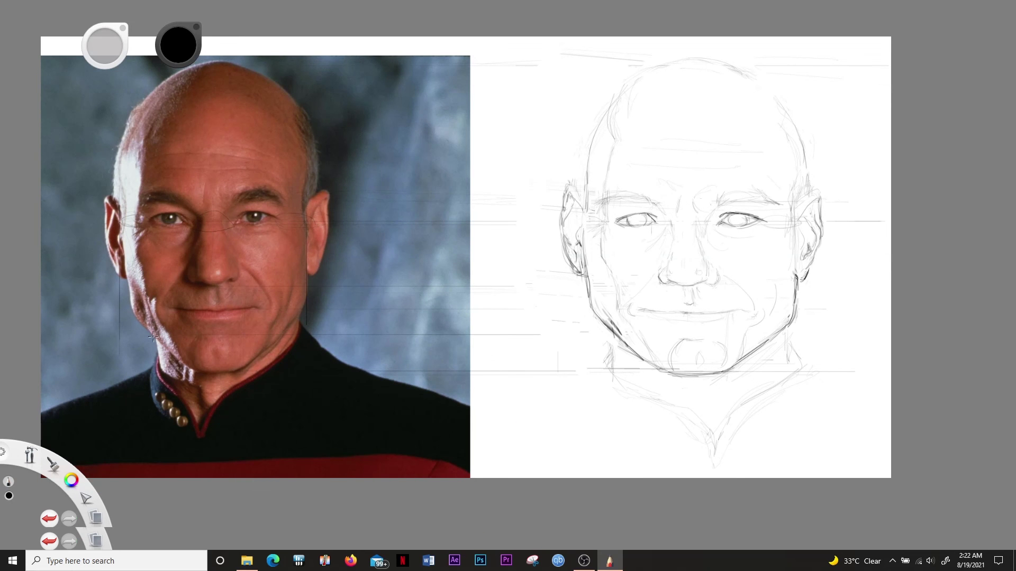
{"action": "key", "text": "ctrl+z"}
{"action": "left_click_drag", "start_coordinate": [325, 319], "coordinate": [135, 319]}
{"action": "left_click_drag", "start_coordinate": [796, 300], "coordinate": [785, 346]}
- Redraw the left skull contour up to the crown and add a wrinkle line across the forehead
{"action": "left_click_drag", "start_coordinate": [606, 109], "coordinate": [574, 201]}
{"action": "key", "text": "ctrl+z"}
{"action": "key", "text": "ctrl+z"}
{"action": "mouse_move", "coordinate": [609, 106]}
{"action": "left_mouse_down"}
{"action": "mouse_move", "coordinate": [584, 197]}
{"action": "mouse_move", "coordinate": [677, 56]}
{"action": "left_mouse_up"}
{"action": "left_click_drag", "start_coordinate": [754, 168], "coordinate": [624, 164]}
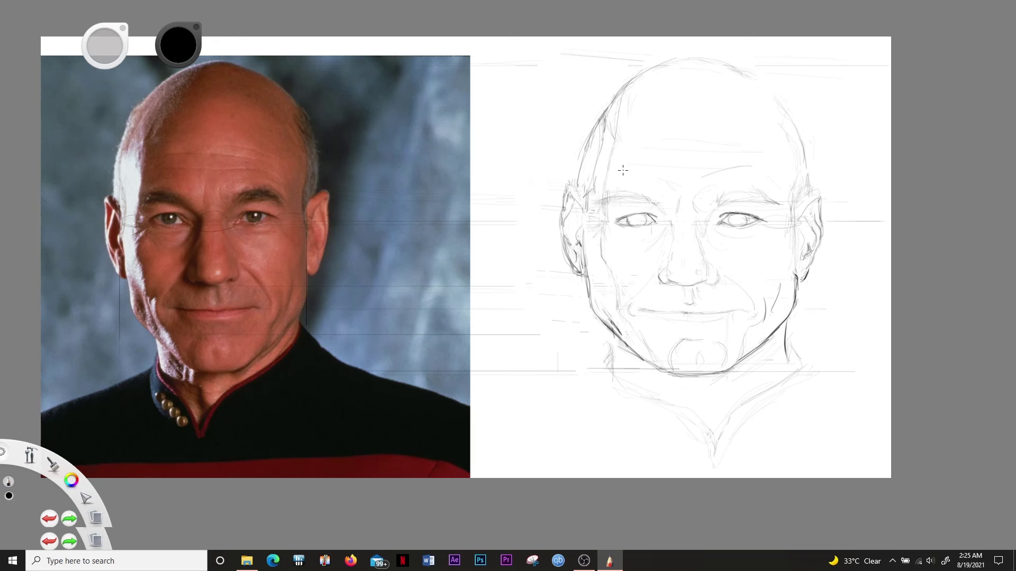
- Mark the cheek curve beside the mouth corner on the photo and at the matching place on the sketch
{"action": "left_click_drag", "start_coordinate": [260, 304], "coordinate": [305, 302]}
{"action": "left_click_drag", "start_coordinate": [741, 312], "coordinate": [783, 307]}
- Lasso the right side of the head, shift it slightly inward, and rework the right jawline and chin
{"action": "key", "text": "l"}
{"action": "left_click_drag", "start_coordinate": [782, 72], "coordinate": [778, 80]}
{"action": "left_click_drag", "start_coordinate": [825, 211], "coordinate": [820, 209]}
{"action": "key", "text": "Escape"}
{"action": "left_click_drag", "start_coordinate": [792, 279], "coordinate": [786, 324]}
{"action": "left_click_drag", "start_coordinate": [673, 349], "coordinate": [648, 318]}
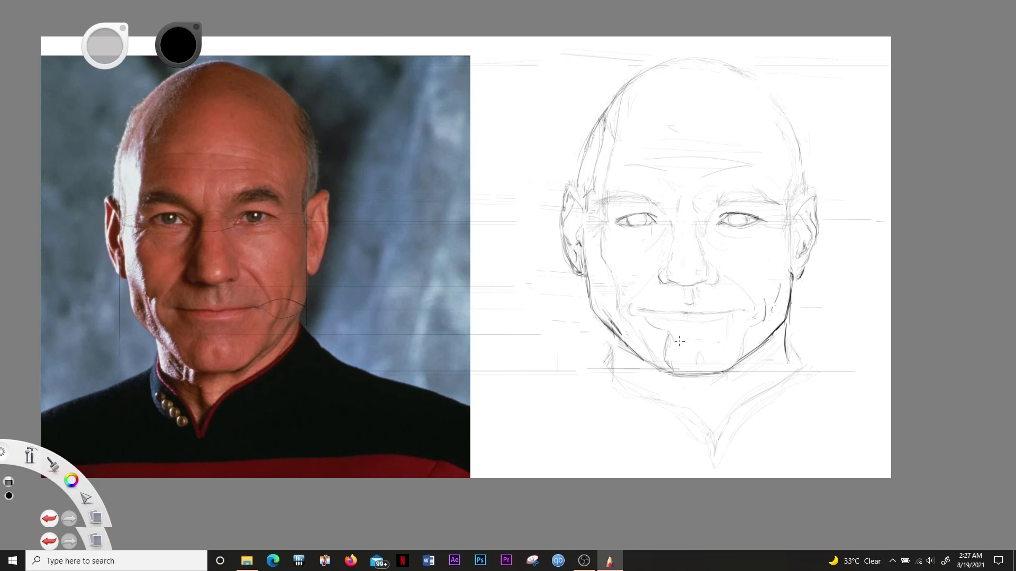
- Flip the canvas horizontally and strengthen the nose's shadow side, the right jaw and the left hairline
{"action": "key", "text": "x"}
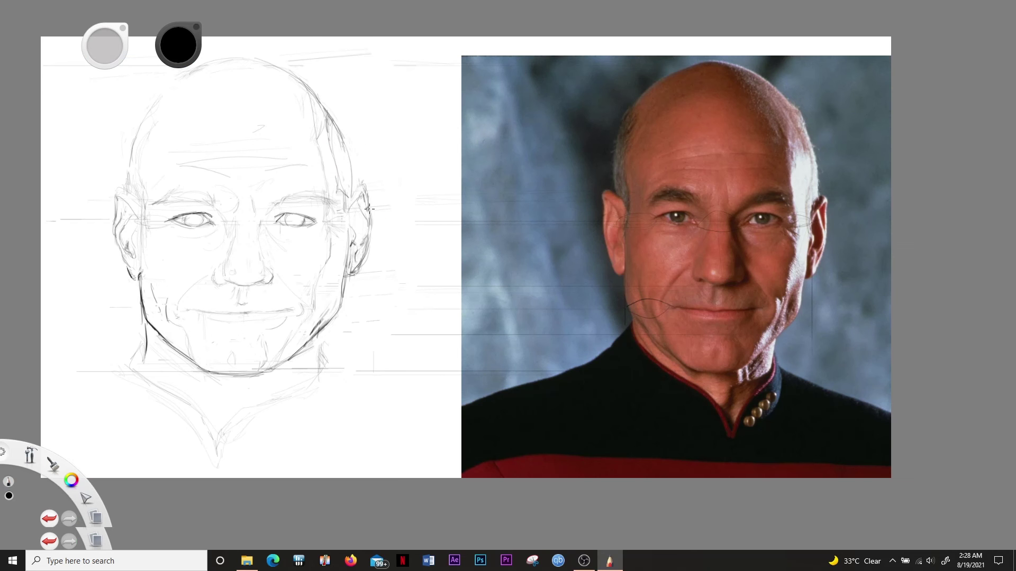
{"action": "left_click_drag", "start_coordinate": [249, 211], "coordinate": [264, 271]}
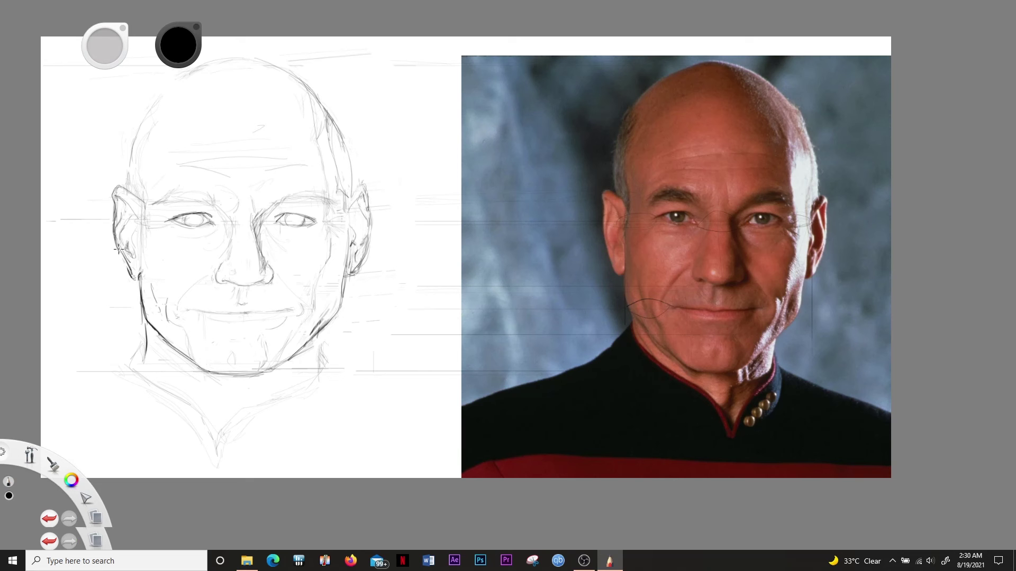
{"action": "left_click_drag", "start_coordinate": [332, 285], "coordinate": [318, 329]}
{"action": "left_click_drag", "start_coordinate": [341, 296], "coordinate": [353, 257]}
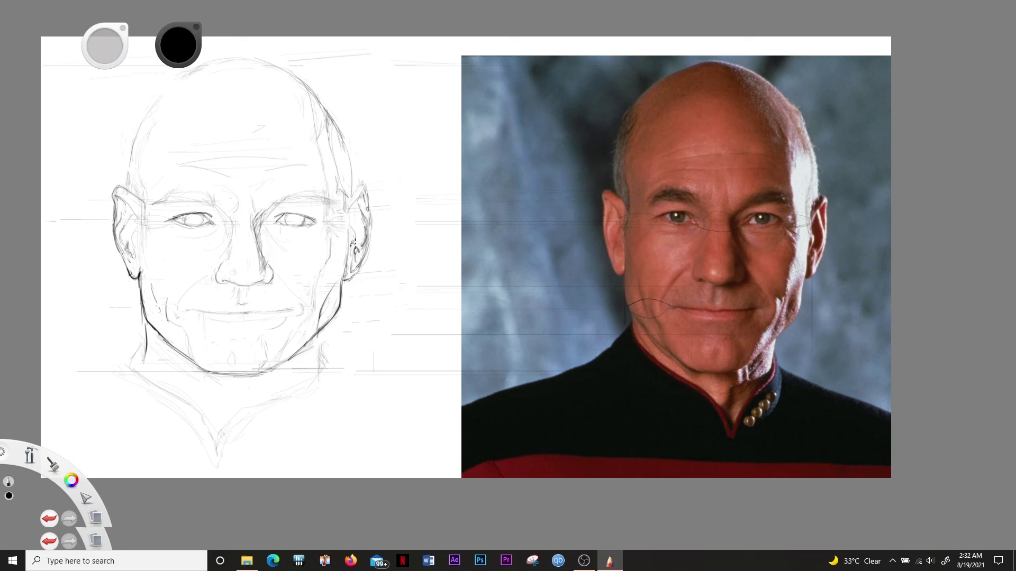
{"action": "key", "text": "ctrl+z"}
{"action": "left_click_drag", "start_coordinate": [151, 117], "coordinate": [138, 191]}
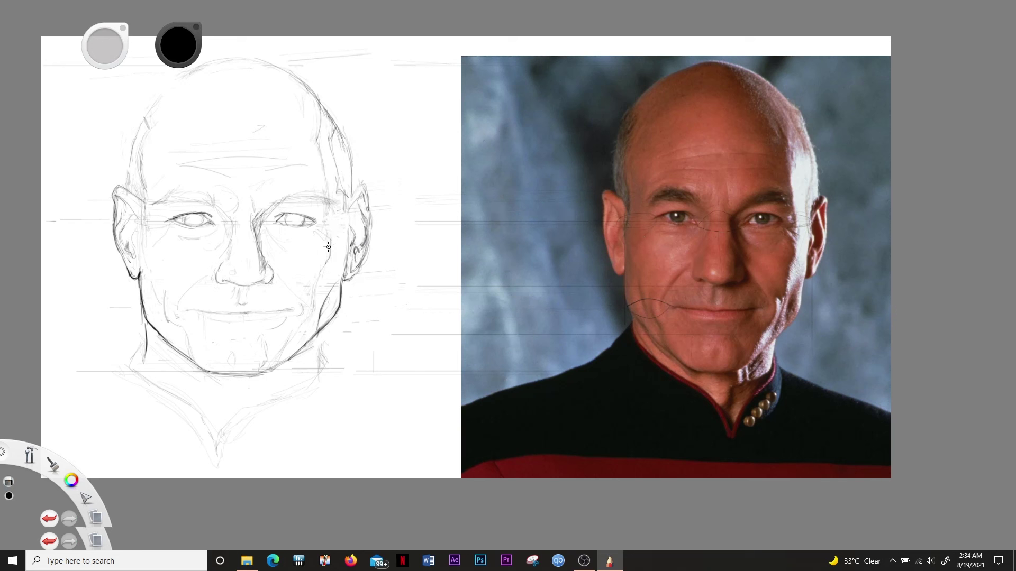
- Flip the canvas horizontally several times to compare the sketch's proportions with the photo
{"action": "scroll", "coordinate": [331, 226], "scroll_direction": "down", "scroll_amount": 2}
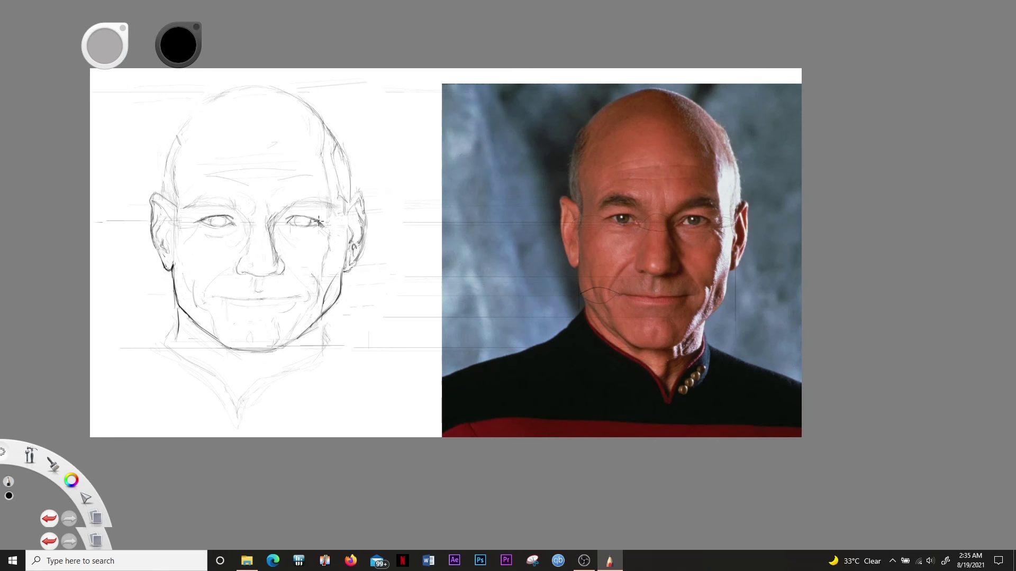
{"action": "key", "text": "x"}
{"action": "key", "text": "x"}
{"action": "key", "text": "x"}
{"action": "key", "text": "x"}
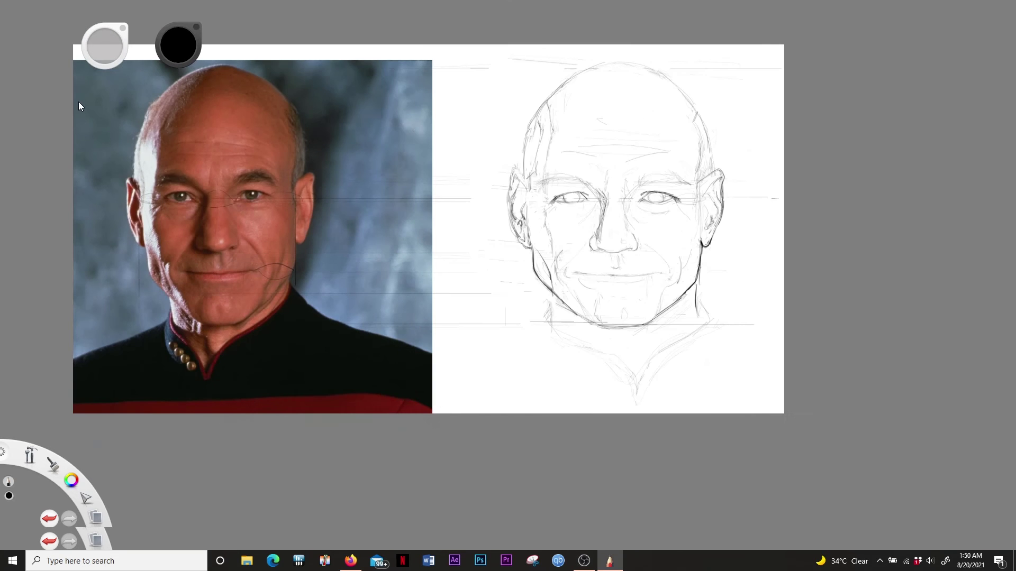
{"action": "key", "text": "x"}
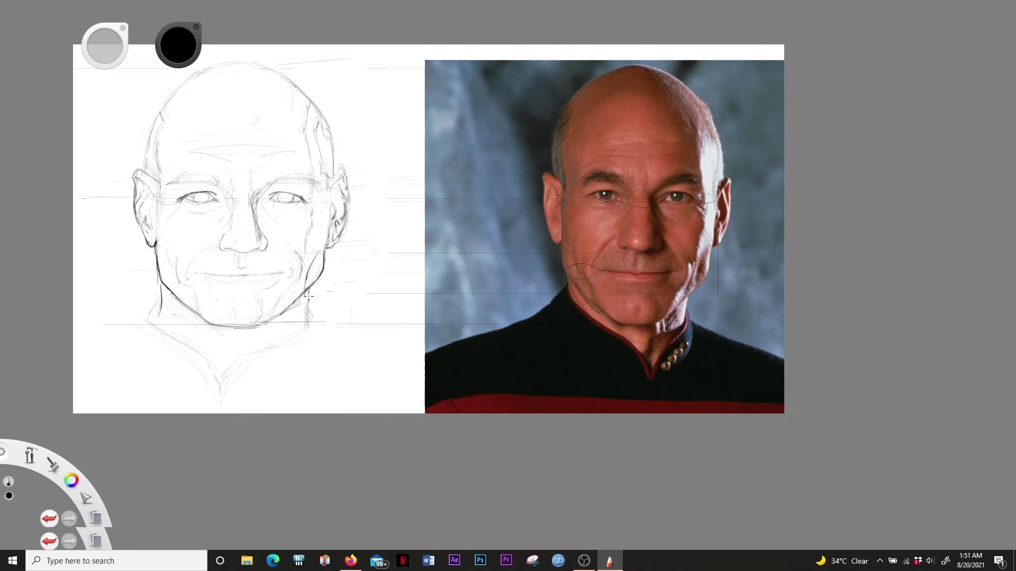
- Draw the V-shaped collar edges below the chin and the shoulder lines on both sides
{"action": "left_click_drag", "start_coordinate": [318, 312], "coordinate": [251, 394]}
{"action": "left_click_drag", "start_coordinate": [321, 339], "coordinate": [423, 365]}
{"action": "left_click_drag", "start_coordinate": [234, 325], "coordinate": [235, 414]}
{"action": "left_click_drag", "start_coordinate": [159, 311], "coordinate": [235, 364]}
{"action": "left_click_drag", "start_coordinate": [139, 326], "coordinate": [74, 353]}
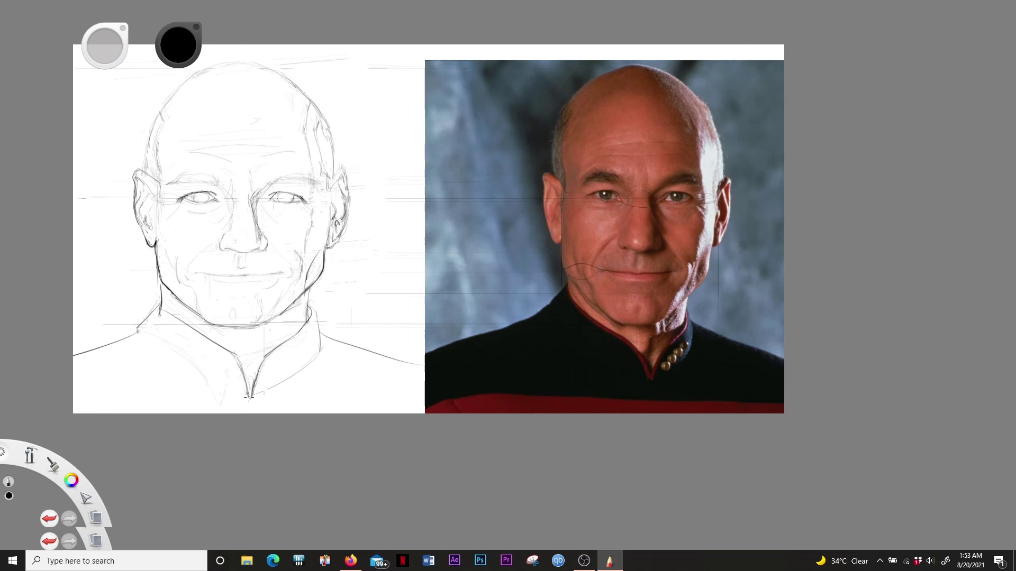
- Redraw the collar's front edge from the neck as a double trim line
{"action": "key", "text": "ctrl+z"}
{"action": "left_click_drag", "start_coordinate": [158, 312], "coordinate": [235, 364]}
{"action": "key", "text": "ctrl+z"}
{"action": "mouse_move", "coordinate": [159, 311]}
{"action": "left_mouse_down"}
{"action": "mouse_move", "coordinate": [234, 364]}
{"action": "mouse_move", "coordinate": [265, 367]}
{"action": "mouse_move", "coordinate": [312, 306]}
{"action": "left_mouse_up"}
{"action": "key", "text": "ctrl+z"}
{"action": "key", "text": "ctrl+z"}
- Sketch the row of four round buttons on the collar
{"action": "mouse_move", "coordinate": [276, 374]}
{"action": "left_mouse_down"}
{"action": "mouse_move", "coordinate": [308, 353]}
{"action": "mouse_move", "coordinate": [281, 373]}
{"action": "left_mouse_up"}
{"action": "key", "text": "ctrl+z"}
{"action": "key", "text": "ctrl+z"}
{"action": "key", "text": "ctrl+z"}
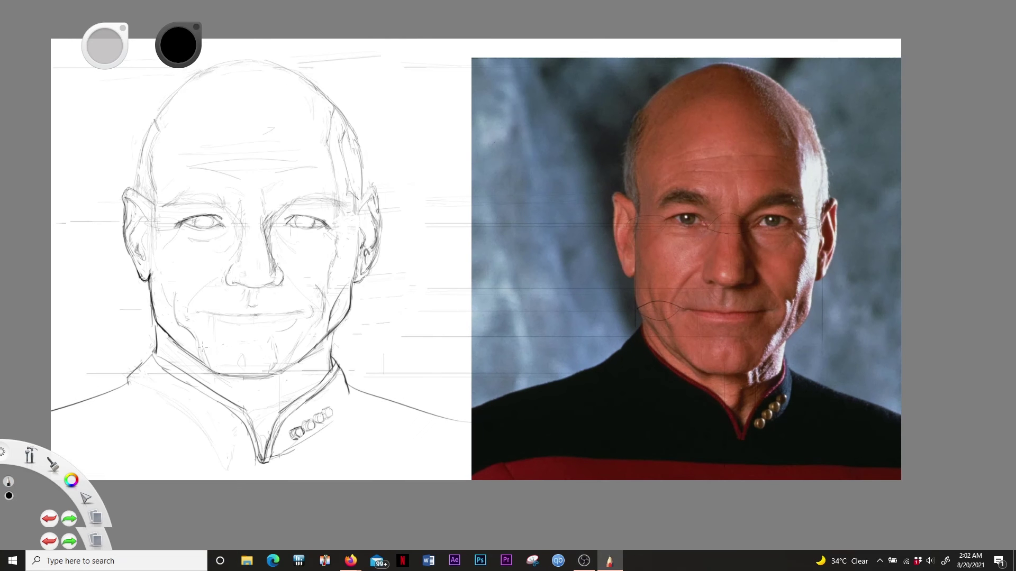
- Draw a darker smile line from the left nostril down toward the mouth corner
{"action": "key", "text": "ctrl+z"}
{"action": "key", "text": "ctrl+y"}
{"action": "key", "text": "ctrl+z"}
{"action": "key", "text": "ctrl+y"}
{"action": "key", "text": "ctrl+z"}
{"action": "key", "text": "e"}
{"action": "key", "text": "ctrl+y"}
{"action": "key", "text": "ctrl+z"}
{"action": "left_click_drag", "start_coordinate": [191, 292], "coordinate": [227, 271]}
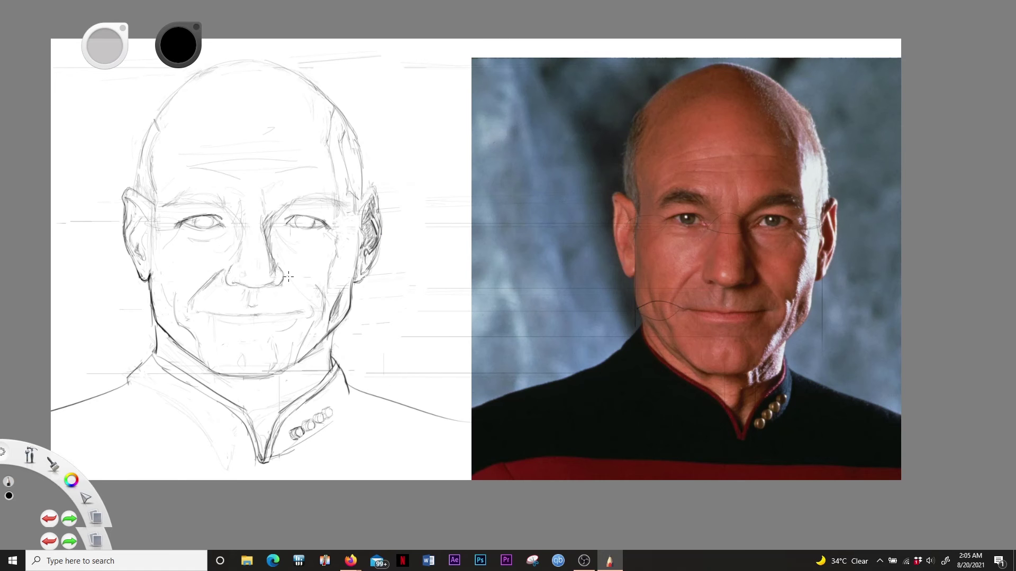
- Flip the canvas back and darken the right shoulder line and the collar edge
{"action": "key", "text": "x"}
{"action": "left_click_drag", "start_coordinate": [796, 343], "coordinate": [862, 382]}
{"action": "key", "text": "ctrl+z"}
{"action": "left_click_drag", "start_coordinate": [798, 341], "coordinate": [714, 418]}
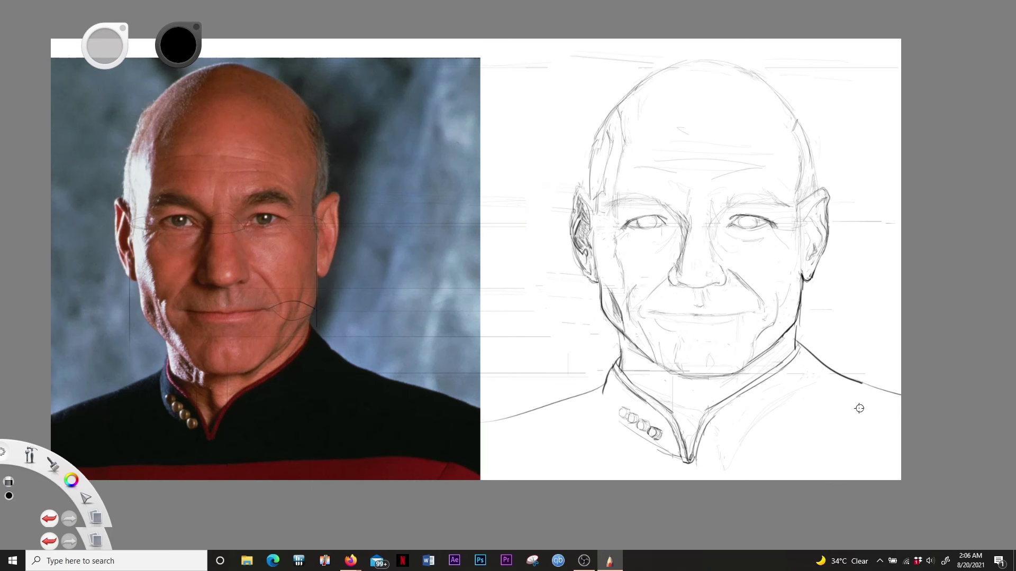
{"action": "key", "text": "ctrl+z"}
- Rework the line from the left side of the neck toward the chin, comparing the sketch with and without it
{"action": "left_click_drag", "start_coordinate": [624, 347], "coordinate": [673, 383]}
{"action": "key", "text": "ctrl+z"}
{"action": "key", "text": "ctrl+z"}
{"action": "key", "text": "ctrl+y"}
{"action": "key", "text": "ctrl+z"}
{"action": "key", "text": "ctrl+y"}
{"action": "key", "text": "ctrl+z"}
{"action": "key", "text": "ctrl+y"}
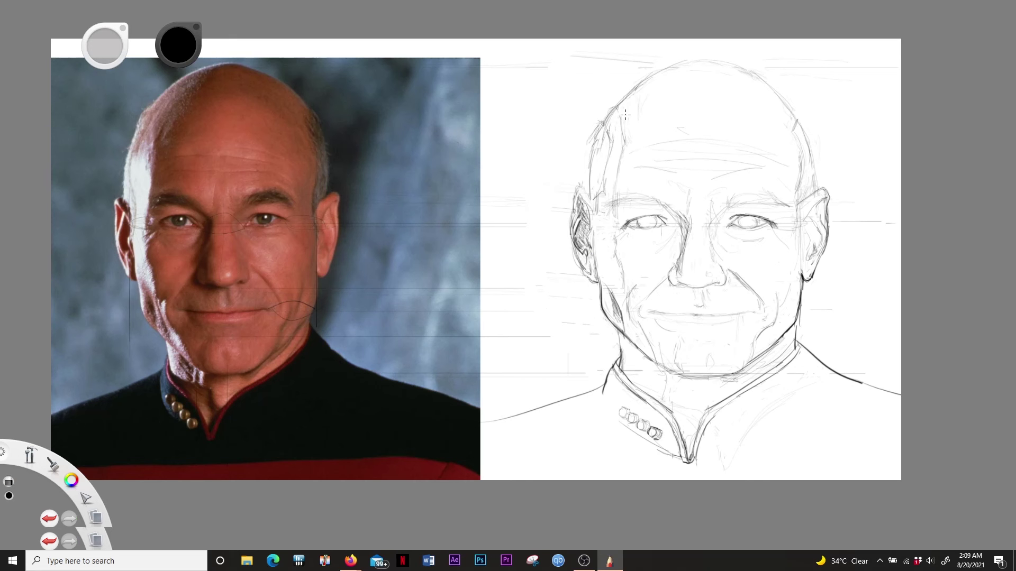
- Refine the eyebrows and shade the hollow of the left ear
{"action": "left_click_drag", "start_coordinate": [682, 91], "coordinate": [606, 113]}
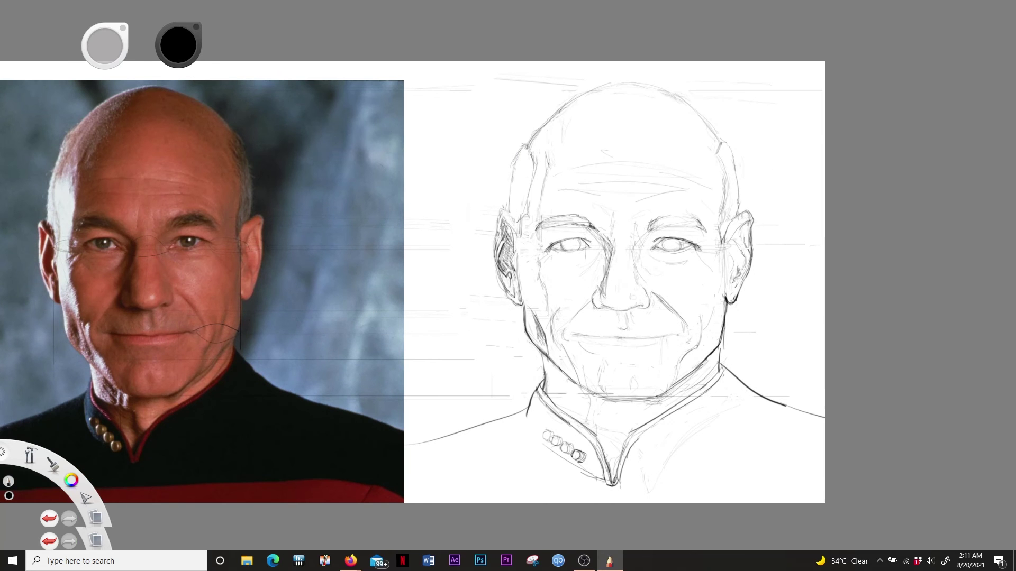
{"action": "left_click_drag", "start_coordinate": [506, 242], "coordinate": [563, 223]}
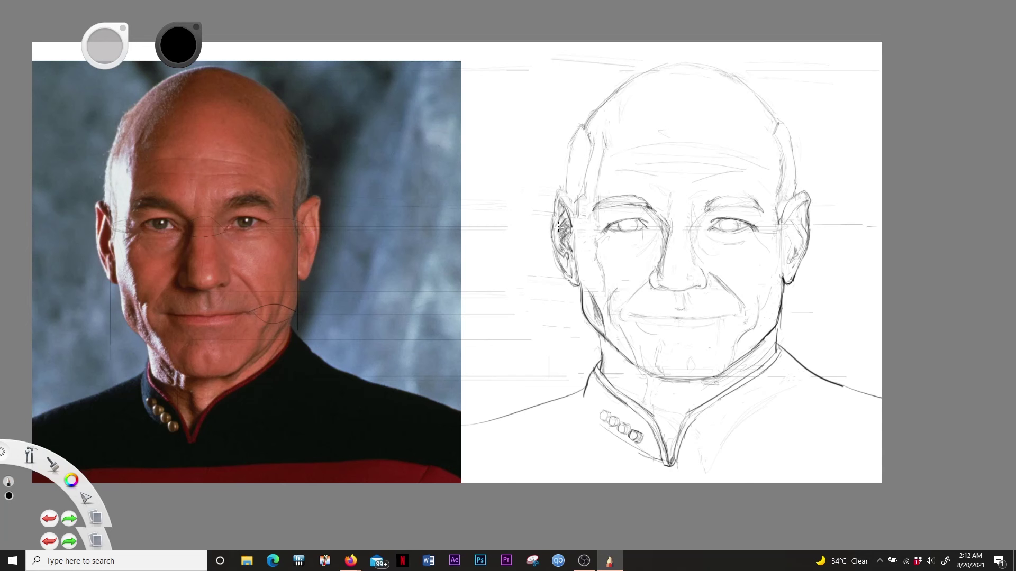
{"action": "key", "text": "ctrl+z"}
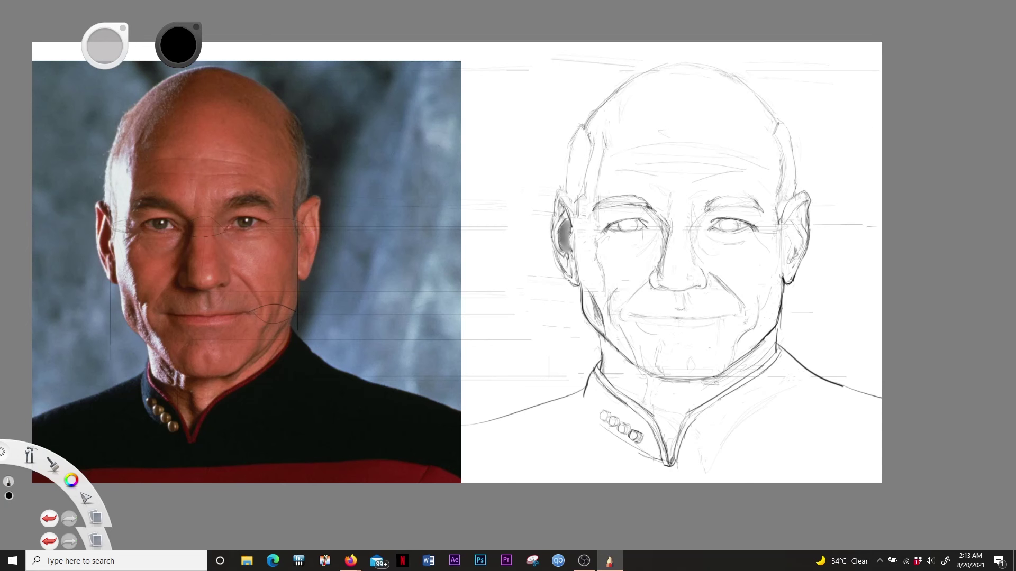
{"action": "key", "text": "ctrl+z"}
{"action": "left_click_drag", "start_coordinate": [617, 5], "coordinate": [591, 11]}
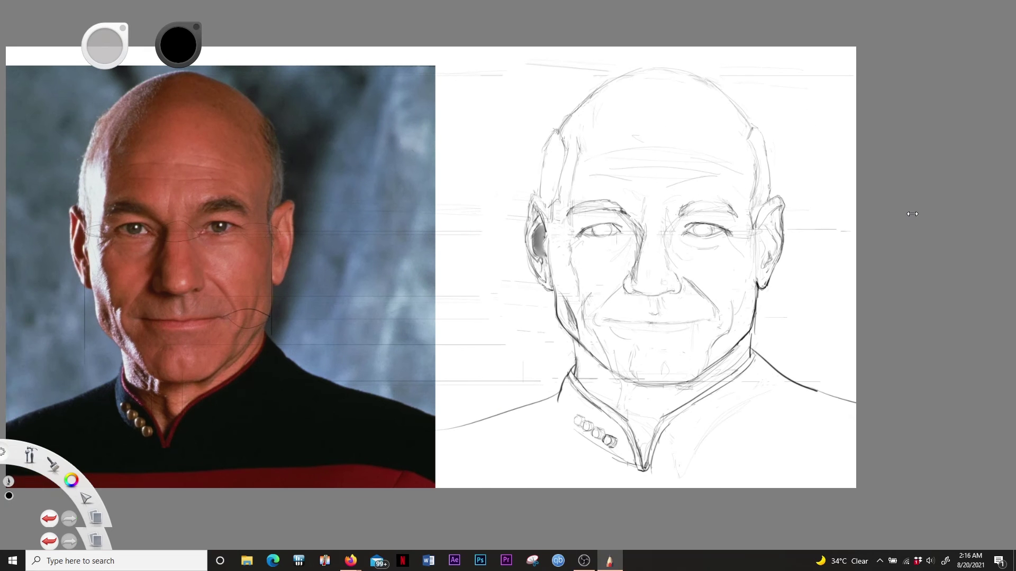
{"action": "scroll", "coordinate": [912, 214], "scroll_direction": "down", "scroll_amount": 2}
{"action": "scroll", "coordinate": [596, 272], "scroll_direction": "up", "scroll_amount": 5}
{"action": "left_click_drag", "start_coordinate": [628, 132], "coordinate": [425, 314]}
{"action": "key", "text": "ctrl+z"}
{"action": "mouse_move", "coordinate": [640, 159]}
{"action": "left_mouse_down"}
{"action": "mouse_move", "coordinate": [399, 356]}
{"action": "mouse_move", "coordinate": [431, 478]}
{"action": "mouse_move", "coordinate": [427, 307]}
{"action": "mouse_move", "coordinate": [738, 161]}
{"action": "mouse_move", "coordinate": [337, 116]}
{"action": "mouse_move", "coordinate": [463, 256]}
{"action": "left_mouse_up"}
{"action": "key", "text": "ctrl+z"}
{"action": "mouse_move", "coordinate": [382, 152]}
{"action": "left_mouse_down"}
{"action": "mouse_move", "coordinate": [445, 222]}
{"action": "mouse_move", "coordinate": [435, 219]}
{"action": "left_mouse_up"}
{"action": "key", "text": "ctrl+z"}
{"action": "left_click_drag", "start_coordinate": [415, 183], "coordinate": [460, 246]}
{"action": "key", "text": "ctrl+z"}
{"action": "key", "text": "ctrl+z"}
{"action": "key", "text": "ctrl+z"}
- Ink the head outline and the side hair over the sketch in bold dark lines
{"action": "left_click_drag", "start_coordinate": [405, 172], "coordinate": [471, 248]}
{"action": "mouse_move", "coordinate": [473, 246]}
{"action": "left_mouse_down"}
{"action": "mouse_move", "coordinate": [494, 313]}
{"action": "mouse_move", "coordinate": [500, 417]}
{"action": "left_mouse_up"}
{"action": "mouse_move", "coordinate": [450, 260]}
{"action": "left_mouse_down"}
{"action": "mouse_move", "coordinate": [461, 471]}
{"action": "mouse_move", "coordinate": [486, 218]}
{"action": "left_mouse_up"}
{"action": "mouse_move", "coordinate": [547, 149]}
{"action": "left_mouse_down"}
{"action": "mouse_move", "coordinate": [533, 321]}
{"action": "mouse_move", "coordinate": [497, 373]}
{"action": "left_mouse_up"}
{"action": "left_click_drag", "start_coordinate": [499, 228], "coordinate": [549, 175]}
{"action": "left_click_drag", "start_coordinate": [548, 178], "coordinate": [502, 324]}
{"action": "left_click_drag", "start_coordinate": [511, 219], "coordinate": [531, 289]}
{"action": "key", "text": "ctrl+z"}
{"action": "mouse_move", "coordinate": [499, 228]}
{"action": "left_mouse_down"}
{"action": "mouse_move", "coordinate": [509, 322]}
{"action": "mouse_move", "coordinate": [509, 307]}
{"action": "left_mouse_up"}
- Ink both ears and the jawline with heavy dark lines, including the inner ear folds
{"action": "mouse_move", "coordinate": [495, 228]}
{"action": "left_mouse_down"}
{"action": "mouse_move", "coordinate": [484, 431]}
{"action": "mouse_move", "coordinate": [373, 321]}
{"action": "left_mouse_up"}
{"action": "mouse_move", "coordinate": [182, 169]}
{"action": "left_mouse_down"}
{"action": "mouse_move", "coordinate": [341, 314]}
{"action": "mouse_move", "coordinate": [393, 328]}
{"action": "left_mouse_up"}
{"action": "left_click_drag", "start_coordinate": [241, 350], "coordinate": [228, 214]}
{"action": "left_click_drag", "start_coordinate": [222, 248], "coordinate": [233, 290]}
{"action": "left_click_drag", "start_coordinate": [211, 151], "coordinate": [191, 251]}
{"action": "left_click_drag", "start_coordinate": [232, 119], "coordinate": [188, 154]}
{"action": "left_click_drag", "start_coordinate": [219, 167], "coordinate": [222, 243]}
{"action": "left_click_drag", "start_coordinate": [193, 116], "coordinate": [185, 227]}
{"action": "left_click_drag", "start_coordinate": [185, 227], "coordinate": [228, 314]}
{"action": "mouse_move", "coordinate": [201, 254]}
{"action": "left_mouse_down"}
{"action": "mouse_move", "coordinate": [229, 293]}
{"action": "mouse_move", "coordinate": [181, 222]}
{"action": "left_mouse_up"}
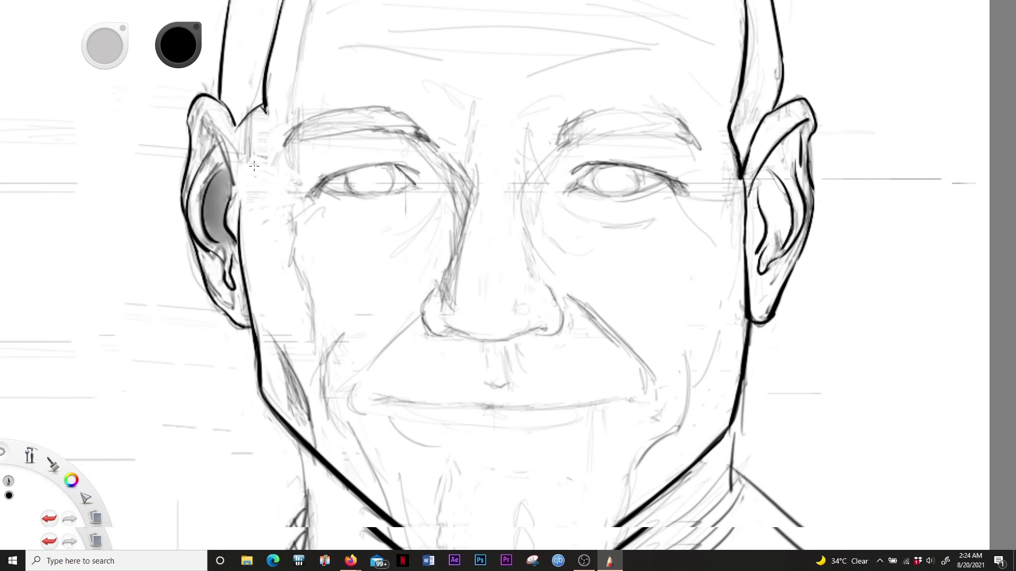
- Ink the left eyebrow and the left eye with its iris
{"action": "left_click_drag", "start_coordinate": [263, 107], "coordinate": [252, 110]}
{"action": "mouse_move", "coordinate": [285, 142]}
{"action": "left_mouse_down"}
{"action": "mouse_move", "coordinate": [377, 108]}
{"action": "mouse_move", "coordinate": [423, 135]}
{"action": "left_mouse_up"}
{"action": "left_click_drag", "start_coordinate": [418, 129], "coordinate": [280, 144]}
{"action": "mouse_move", "coordinate": [418, 172]}
{"action": "left_mouse_down"}
{"action": "mouse_move", "coordinate": [352, 164]}
{"action": "mouse_move", "coordinate": [309, 196]}
{"action": "mouse_move", "coordinate": [400, 192]}
{"action": "mouse_move", "coordinate": [437, 222]}
{"action": "left_mouse_up"}
{"action": "scroll", "coordinate": [383, 119], "scroll_direction": "up", "scroll_amount": 2}
{"action": "left_click_drag", "start_coordinate": [394, 189], "coordinate": [392, 224]}
{"action": "left_click_drag", "start_coordinate": [332, 195], "coordinate": [329, 227]}
- Ink the right eye's lids and iris over the sketch
{"action": "left_click_drag", "start_coordinate": [650, 199], "coordinate": [816, 215]}
{"action": "left_click_drag", "start_coordinate": [688, 186], "coordinate": [641, 225]}
{"action": "mouse_move", "coordinate": [642, 226]}
{"action": "left_mouse_down"}
{"action": "mouse_move", "coordinate": [722, 228]}
{"action": "mouse_move", "coordinate": [783, 207]}
{"action": "left_mouse_up"}
{"action": "left_click_drag", "start_coordinate": [696, 191], "coordinate": [693, 225]}
{"action": "left_click_drag", "start_coordinate": [746, 193], "coordinate": [754, 222]}
- Ink the nose, outlining the bridge sides, both nostrils and the underside
{"action": "mouse_move", "coordinate": [476, 421]}
{"action": "left_mouse_down"}
{"action": "mouse_move", "coordinate": [587, 435]}
{"action": "mouse_move", "coordinate": [614, 420]}
{"action": "left_mouse_up"}
{"action": "left_click_drag", "start_coordinate": [598, 432], "coordinate": [636, 424]}
{"action": "left_click_drag", "start_coordinate": [444, 428], "coordinate": [474, 422]}
{"action": "left_click_drag", "start_coordinate": [464, 363], "coordinate": [445, 429]}
{"action": "left_click_drag", "start_coordinate": [619, 364], "coordinate": [639, 404]}
{"action": "left_click_drag", "start_coordinate": [501, 213], "coordinate": [464, 360]}
{"action": "left_click_drag", "start_coordinate": [578, 249], "coordinate": [597, 349]}
{"action": "left_click_drag", "start_coordinate": [465, 418], "coordinate": [507, 429]}
- Ink the line between the lips and the shorter lower lip line beneath it
{"action": "mouse_move", "coordinate": [437, 382]}
{"action": "left_mouse_down"}
{"action": "mouse_move", "coordinate": [587, 388]}
{"action": "mouse_move", "coordinate": [806, 378]}
{"action": "left_mouse_up"}
{"action": "key", "text": "ctrl+z"}
{"action": "left_click_drag", "start_coordinate": [603, 391], "coordinate": [806, 379]}
{"action": "left_click_drag", "start_coordinate": [465, 289], "coordinate": [680, 286]}
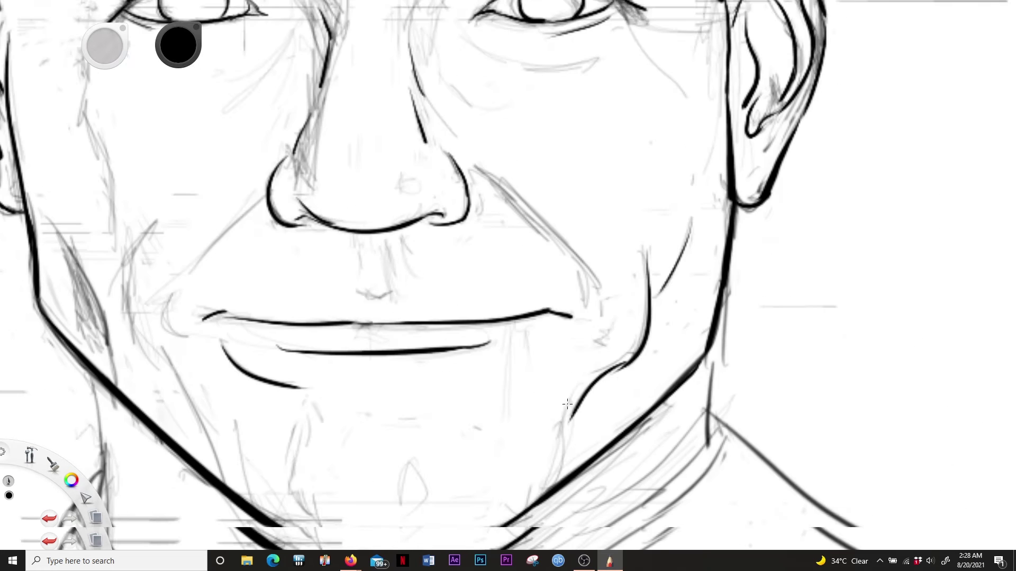
- Ink the smile folds, cheek creases, mouth corners and chin contours
{"action": "left_click_drag", "start_coordinate": [394, 258], "coordinate": [473, 299]}
{"action": "left_click_drag", "start_coordinate": [337, 262], "coordinate": [407, 398]}
{"action": "left_click_drag", "start_coordinate": [447, 340], "coordinate": [492, 438]}
{"action": "left_click_drag", "start_coordinate": [399, 395], "coordinate": [417, 408]}
{"action": "left_click_drag", "start_coordinate": [353, 202], "coordinate": [343, 246]}
{"action": "left_click_drag", "start_coordinate": [710, 128], "coordinate": [793, 237]}
{"action": "left_click_drag", "start_coordinate": [795, 209], "coordinate": [777, 247]}
{"action": "left_click_drag", "start_coordinate": [553, 147], "coordinate": [507, 194]}
{"action": "left_click_drag", "start_coordinate": [479, 164], "coordinate": [479, 264]}
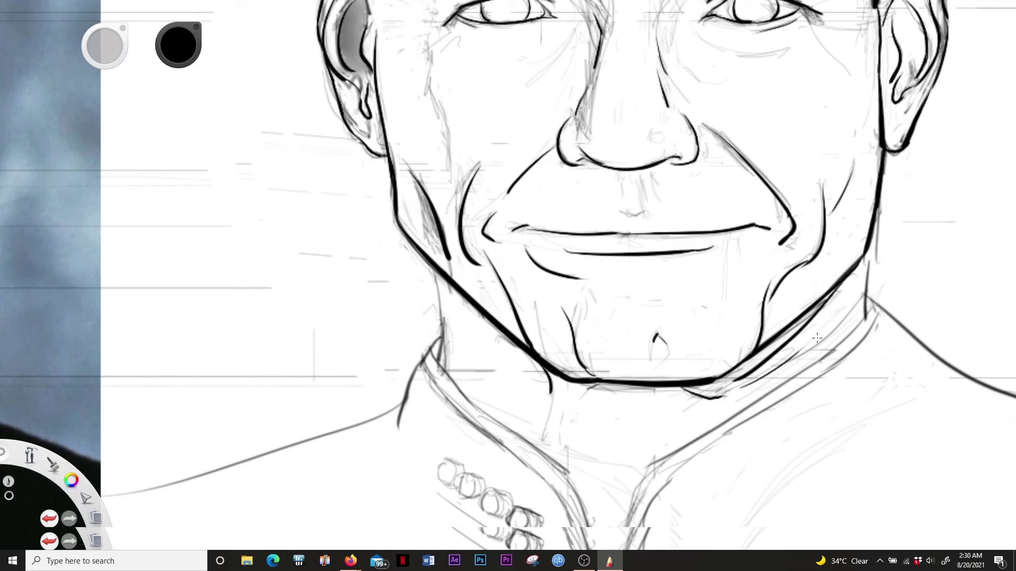
- Ink the neck line below the jaw, the shoulder lines and the right side of the collar
{"action": "left_click_drag", "start_coordinate": [847, 289], "coordinate": [735, 378]}
{"action": "scroll", "coordinate": [573, 306], "scroll_direction": "down", "scroll_amount": 5}
{"action": "left_click_drag", "start_coordinate": [444, 300], "coordinate": [251, 391]}
{"action": "key", "text": "ctrl+z"}
{"action": "left_click_drag", "start_coordinate": [711, 295], "coordinate": [821, 349]}
{"action": "mouse_move", "coordinate": [698, 288]}
{"action": "left_mouse_down"}
{"action": "mouse_move", "coordinate": [574, 371]}
{"action": "mouse_move", "coordinate": [548, 439]}
{"action": "left_mouse_up"}
{"action": "left_click_drag", "start_coordinate": [571, 375], "coordinate": [545, 447]}
{"action": "key", "text": "ctrl+z"}
{"action": "left_click_drag", "start_coordinate": [389, 76], "coordinate": [378, 237]}
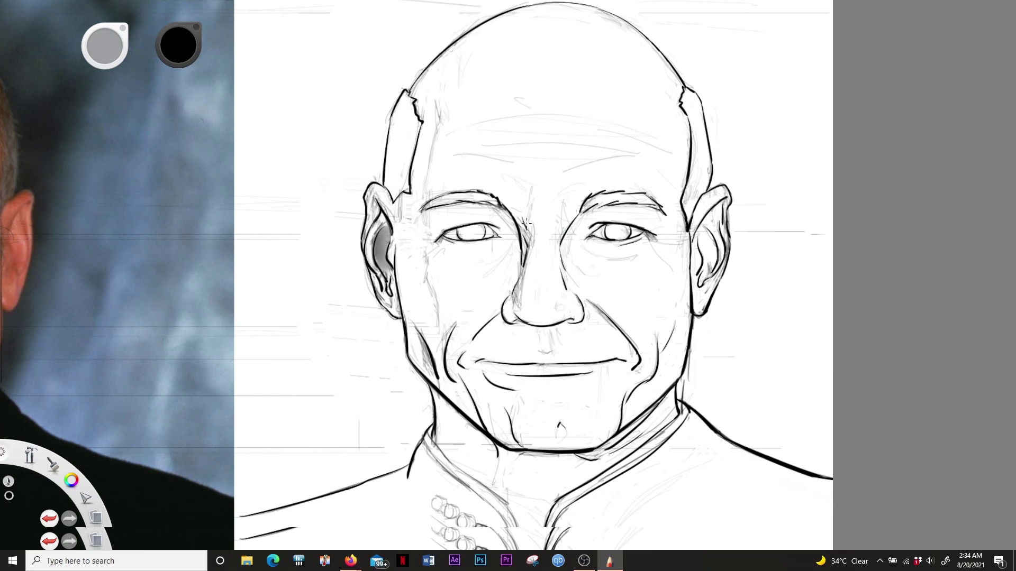
- Ink the forehead wrinkles, the left cheek contour and the chin curves
{"action": "mouse_move", "coordinate": [455, 155]}
{"action": "left_mouse_down"}
{"action": "mouse_move", "coordinate": [525, 166]}
{"action": "mouse_move", "coordinate": [613, 141]}
{"action": "left_mouse_up"}
{"action": "left_click_drag", "start_coordinate": [482, 124], "coordinate": [600, 115]}
{"action": "left_click_drag", "start_coordinate": [423, 223], "coordinate": [433, 306]}
{"action": "mouse_move", "coordinate": [513, 408]}
{"action": "left_mouse_down"}
{"action": "mouse_move", "coordinate": [518, 447]}
{"action": "mouse_move", "coordinate": [656, 407]}
{"action": "left_mouse_up"}
{"action": "mouse_move", "coordinate": [736, 364]}
{"action": "left_mouse_down"}
{"action": "mouse_move", "coordinate": [740, 391]}
{"action": "mouse_move", "coordinate": [851, 289]}
{"action": "mouse_move", "coordinate": [937, 245]}
{"action": "left_mouse_up"}
{"action": "key", "text": "ctrl+z"}
{"action": "mouse_move", "coordinate": [757, 305]}
{"action": "left_mouse_down"}
{"action": "mouse_move", "coordinate": [820, 365]}
{"action": "mouse_move", "coordinate": [842, 413]}
{"action": "left_mouse_up"}
{"action": "key", "text": "ctrl+z"}
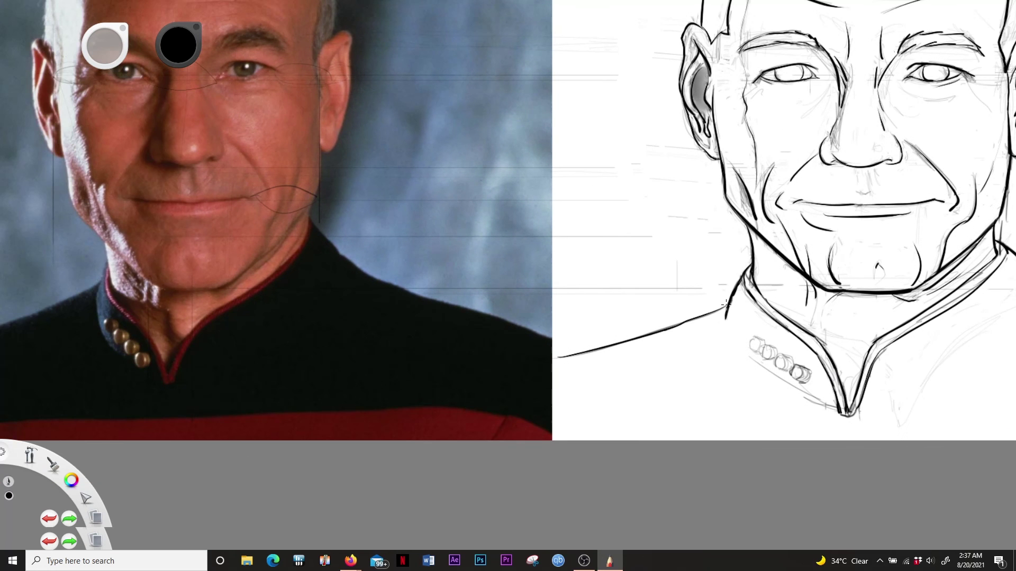
- Ink the four round rank pips on the left side of the collar, including their rims
{"action": "scroll", "coordinate": [758, 337], "scroll_direction": "up", "scroll_amount": 5}
{"action": "left_click_drag", "start_coordinate": [740, 349], "coordinate": [799, 418]}
{"action": "key", "text": "ctrl+z"}
{"action": "left_click_drag", "start_coordinate": [563, 367], "coordinate": [488, 236]}
{"action": "mouse_move", "coordinate": [516, 241]}
{"action": "left_mouse_down"}
{"action": "mouse_move", "coordinate": [489, 236]}
{"action": "mouse_move", "coordinate": [496, 291]}
{"action": "left_mouse_up"}
{"action": "left_click_drag", "start_coordinate": [550, 265], "coordinate": [536, 312]}
{"action": "left_click_drag", "start_coordinate": [603, 296], "coordinate": [568, 349]}
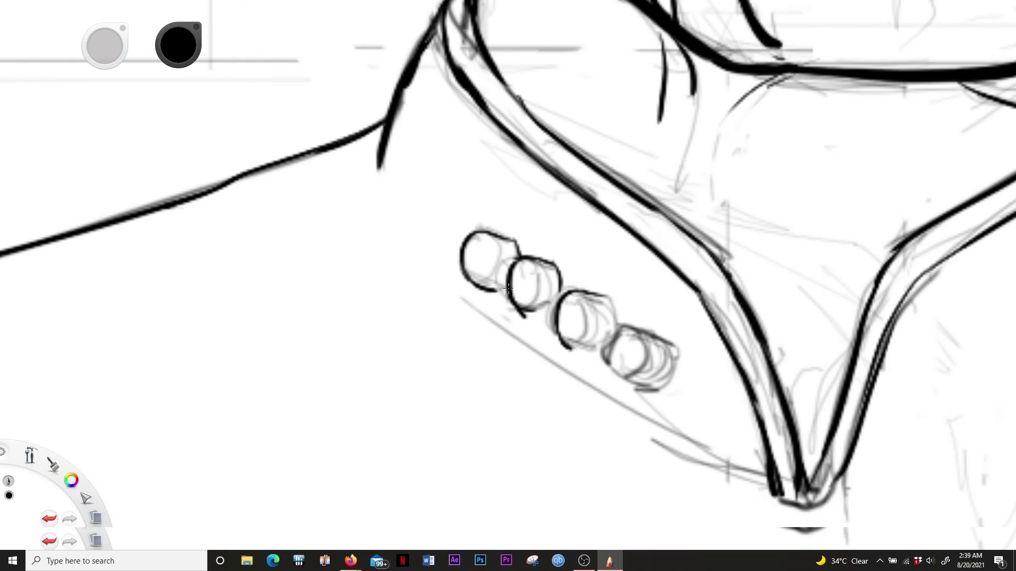
{"action": "mouse_move", "coordinate": [601, 294]}
{"action": "left_mouse_down"}
{"action": "mouse_move", "coordinate": [574, 351]}
{"action": "mouse_move", "coordinate": [669, 344]}
{"action": "mouse_move", "coordinate": [635, 391]}
{"action": "left_mouse_up"}
{"action": "left_click_drag", "start_coordinate": [545, 286], "coordinate": [521, 318]}
{"action": "left_click_drag", "start_coordinate": [500, 254], "coordinate": [495, 291]}
{"action": "scroll", "coordinate": [639, 318], "scroll_direction": "down", "scroll_amount": 2}
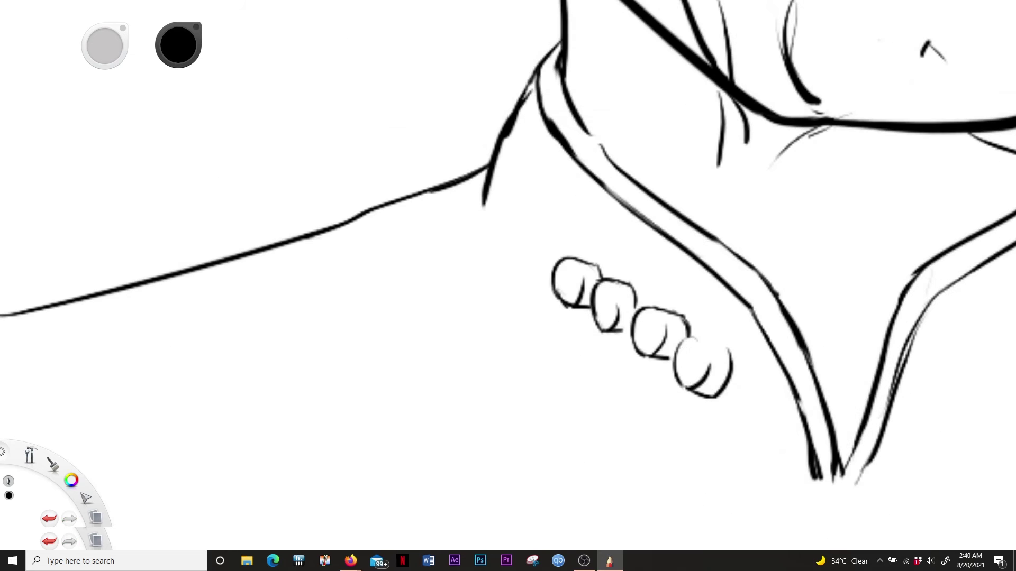
{"action": "left_click_drag", "start_coordinate": [593, 261], "coordinate": [633, 318]}
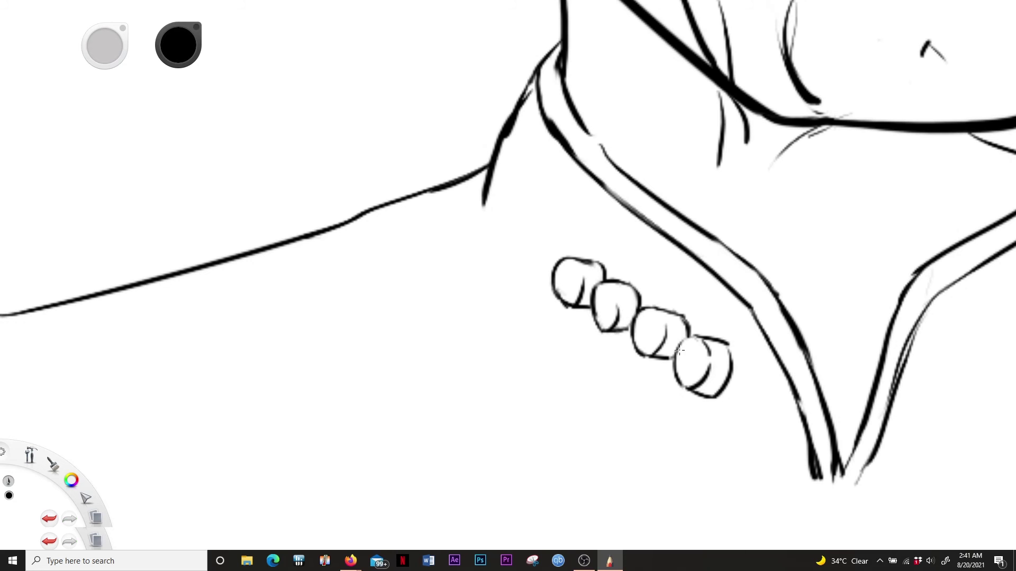
- Ink the collar's lower edge from its central point up to the right shoulder
{"action": "scroll", "coordinate": [656, 315], "scroll_direction": "down", "scroll_amount": 3}
{"action": "key", "text": "ctrl+z"}
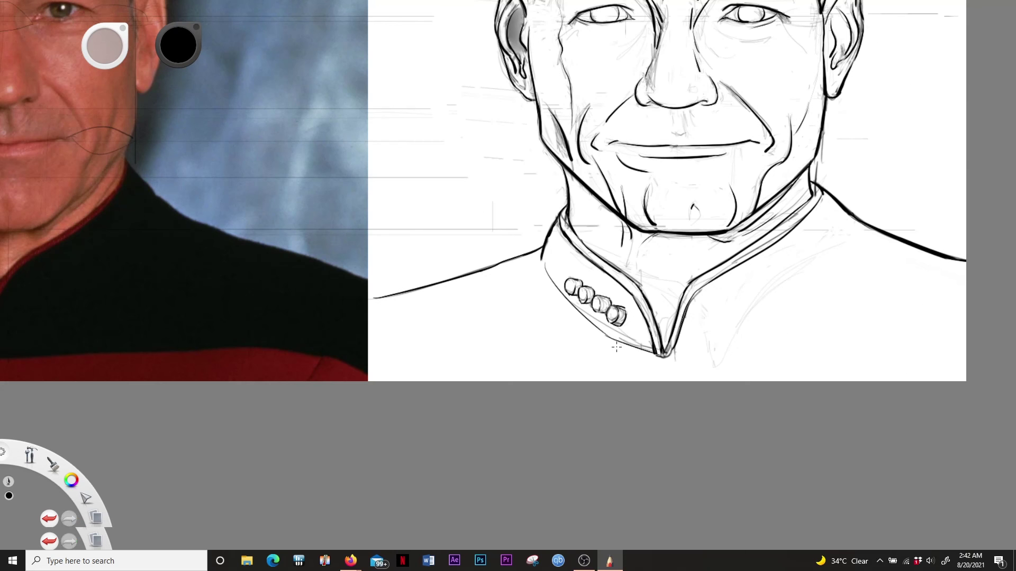
{"action": "left_click_drag", "start_coordinate": [669, 350], "coordinate": [866, 222]}
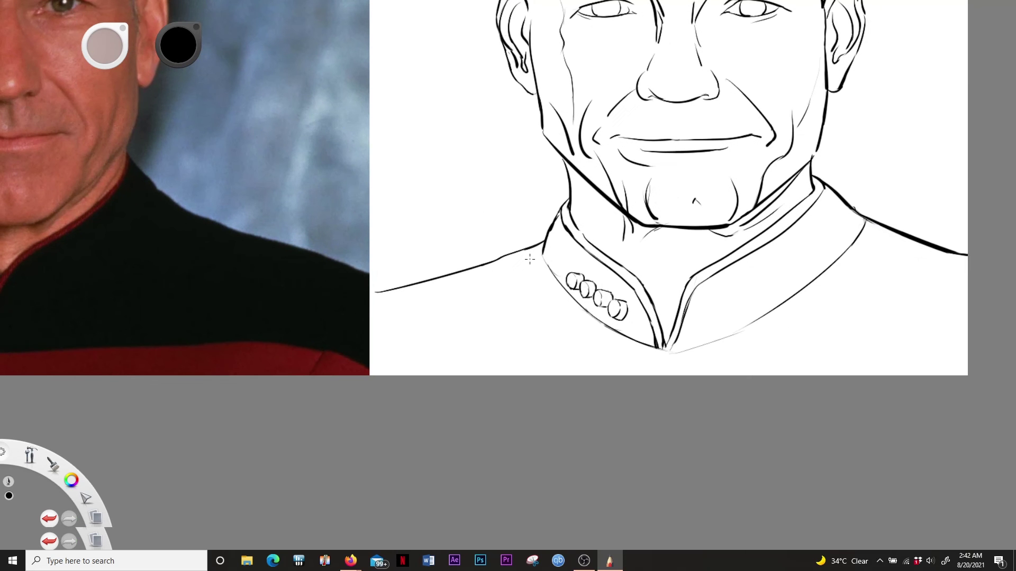
{"action": "scroll", "coordinate": [931, 286], "scroll_direction": "up", "scroll_amount": 5}
{"action": "scroll", "coordinate": [921, 281], "scroll_direction": "down", "scroll_amount": 3}
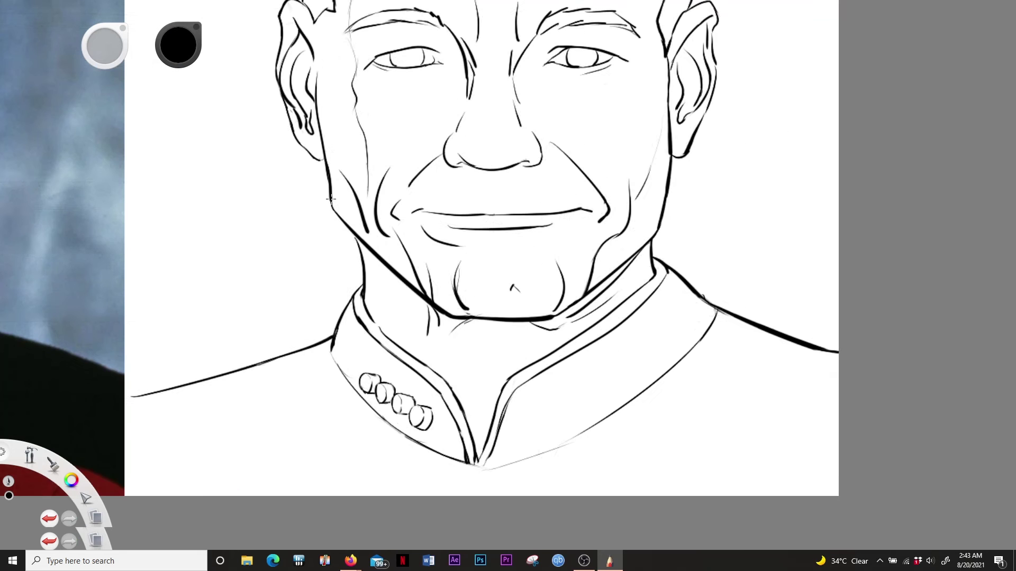
{"action": "left_click_drag", "start_coordinate": [109, 202], "coordinate": [478, 260]}
{"action": "scroll", "coordinate": [478, 260], "scroll_direction": "down", "scroll_amount": 2}
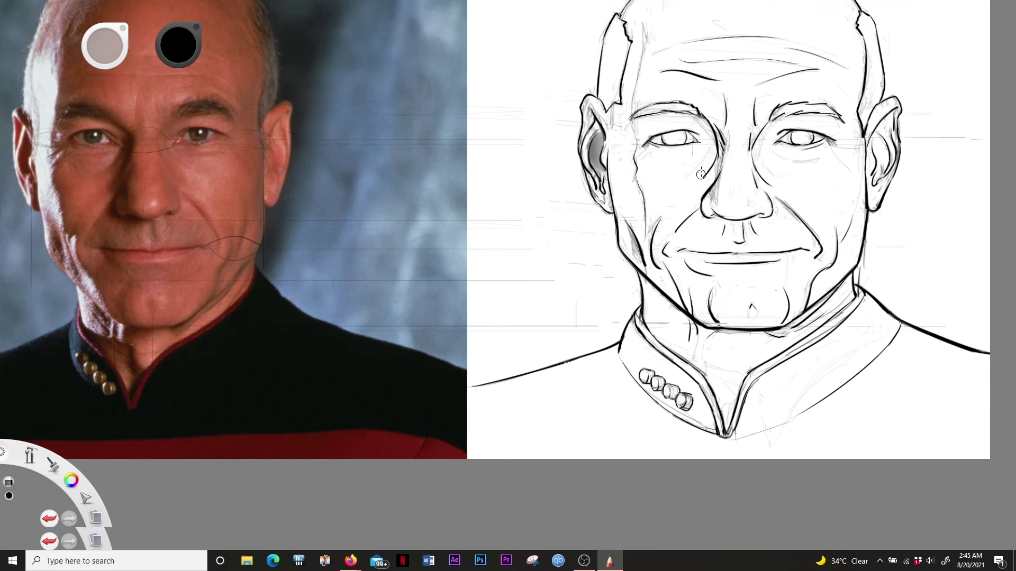
{"action": "scroll", "coordinate": [717, 150], "scroll_direction": "up", "scroll_amount": 2}
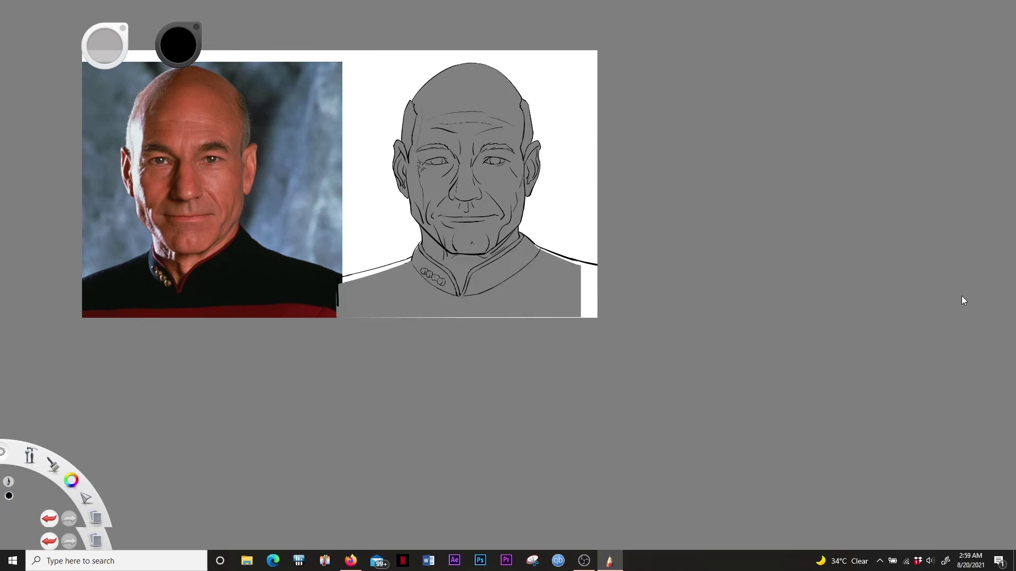
- Compare the figure with and without the grey silhouette fill
{"action": "key", "text": "ctrl+z"}
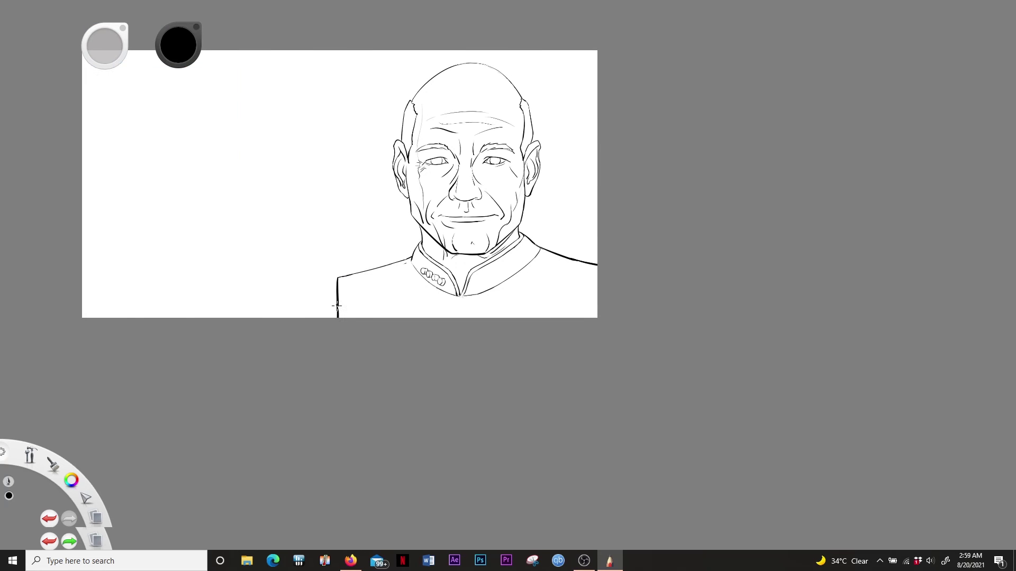
{"action": "key", "text": "ctrl+y"}
{"action": "key", "text": "ctrl+y"}
- Refine the mouth by shaping the dip of the upper lip
{"action": "scroll", "coordinate": [752, 290], "scroll_direction": "up", "scroll_amount": 5}
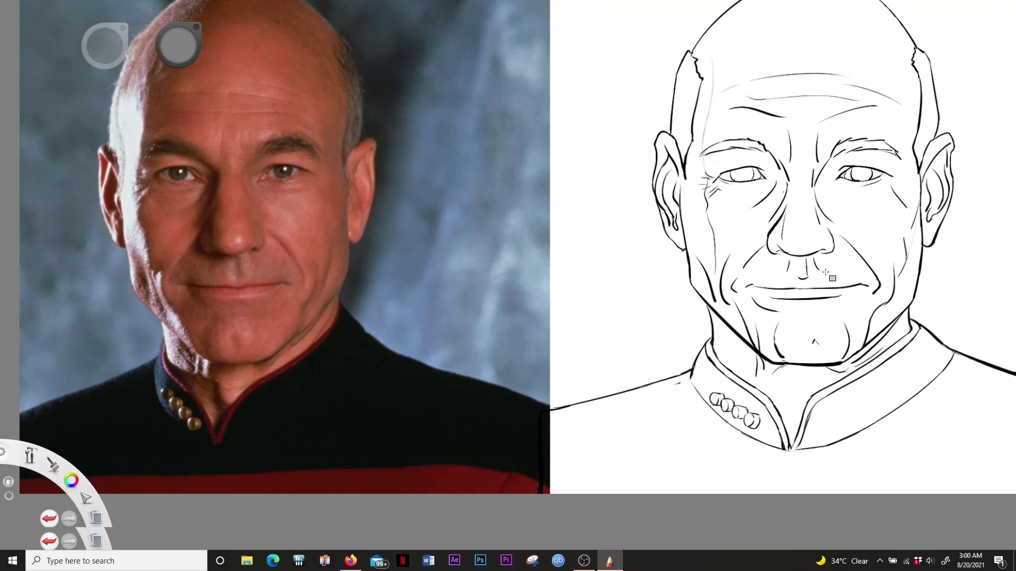
{"action": "left_click", "coordinate": [798, 290], "text": "alt"}
{"action": "scroll", "coordinate": [809, 289], "scroll_direction": "up", "scroll_amount": 3}
{"action": "key", "text": "ctrl+z"}
{"action": "key", "text": "ctrl+y"}
{"action": "scroll", "coordinate": [780, 291], "scroll_direction": "down", "scroll_amount": 2}
{"action": "left_click_drag", "start_coordinate": [656, 200], "coordinate": [655, 225]}
{"action": "left_click_drag", "start_coordinate": [574, 249], "coordinate": [586, 256]}
{"action": "key", "text": "ctrl+z"}
{"action": "key", "text": "ctrl+y"}
- Redraw the outline at both temples so the side hair meets the scalp without a protruding jagged edge
{"action": "scroll", "coordinate": [585, 255], "scroll_direction": "down", "scroll_amount": 2}
{"action": "key", "text": "ctrl+z"}
{"action": "key", "text": "ctrl+z"}
{"action": "left_click_drag", "start_coordinate": [609, 194], "coordinate": [663, 200]}
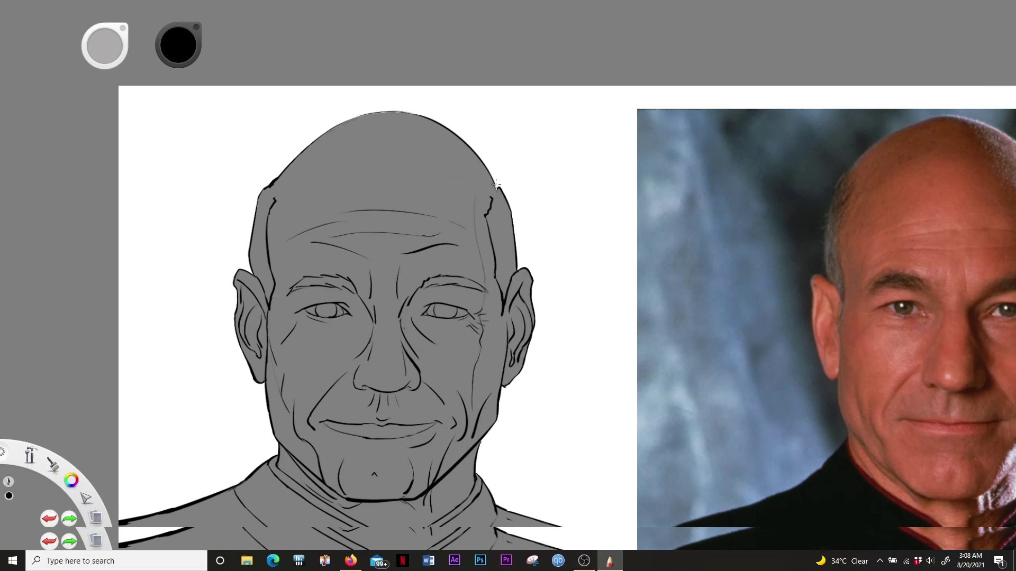
{"action": "scroll", "coordinate": [174, 199], "scroll_direction": "up", "scroll_amount": 5}
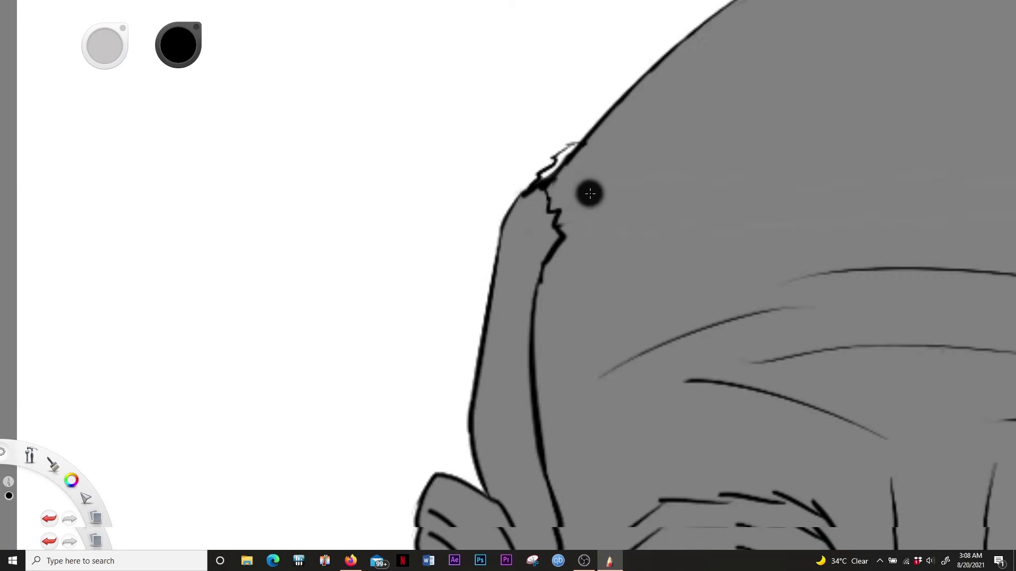
{"action": "left_click", "coordinate": [605, 229], "text": "alt"}
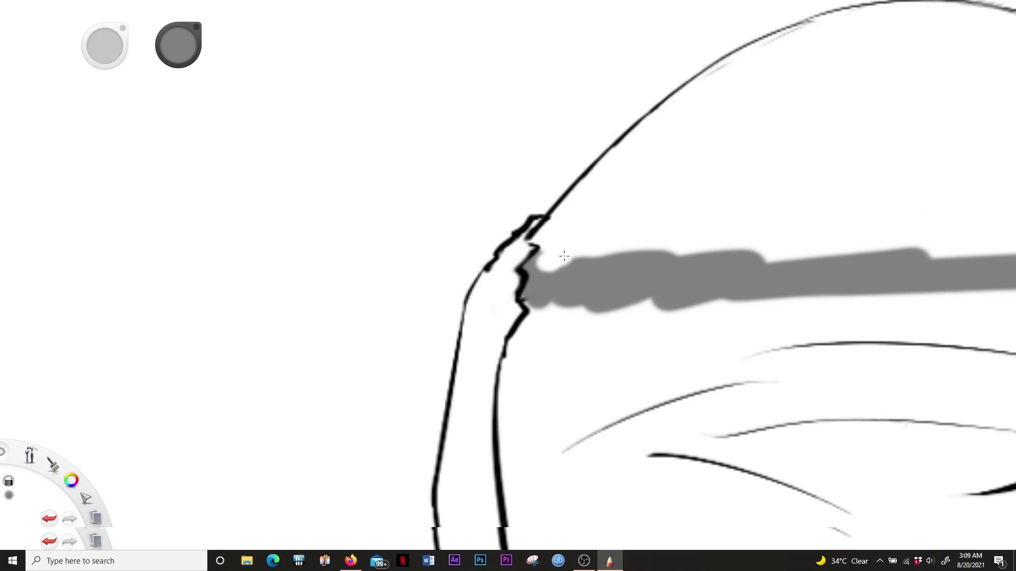
{"action": "scroll", "coordinate": [487, 284], "scroll_direction": "down", "scroll_amount": 5}
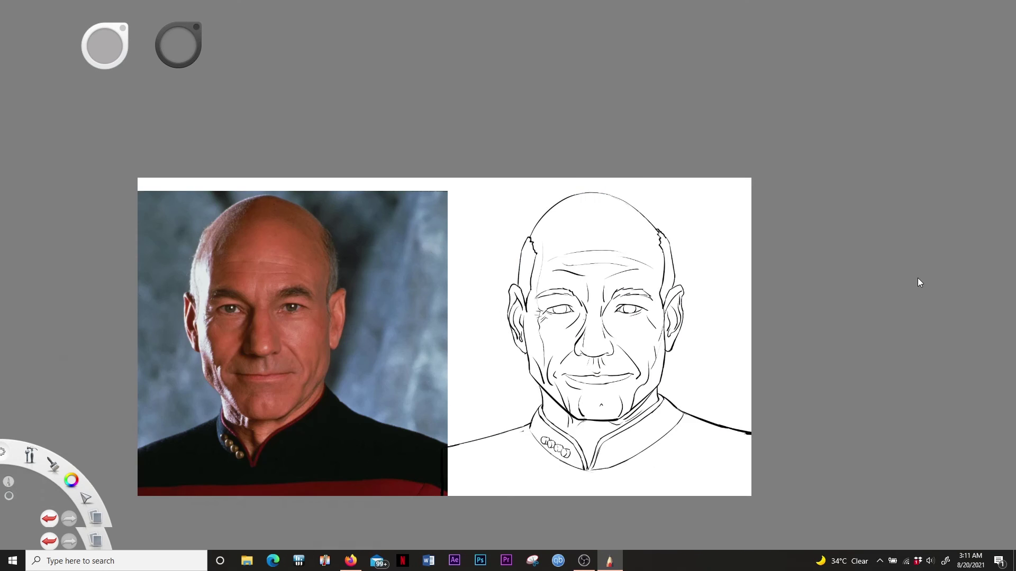
{"action": "scroll", "coordinate": [661, 232], "scroll_direction": "up", "scroll_amount": 2}
{"action": "left_click", "coordinate": [656, 230], "text": "alt"}
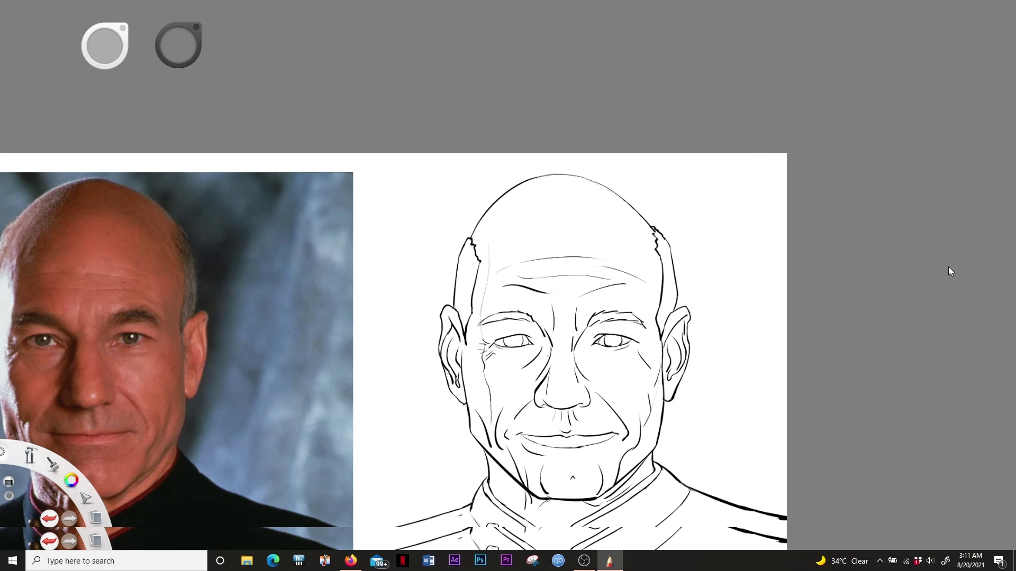
{"action": "left_click_drag", "start_coordinate": [656, 237], "coordinate": [674, 263]}
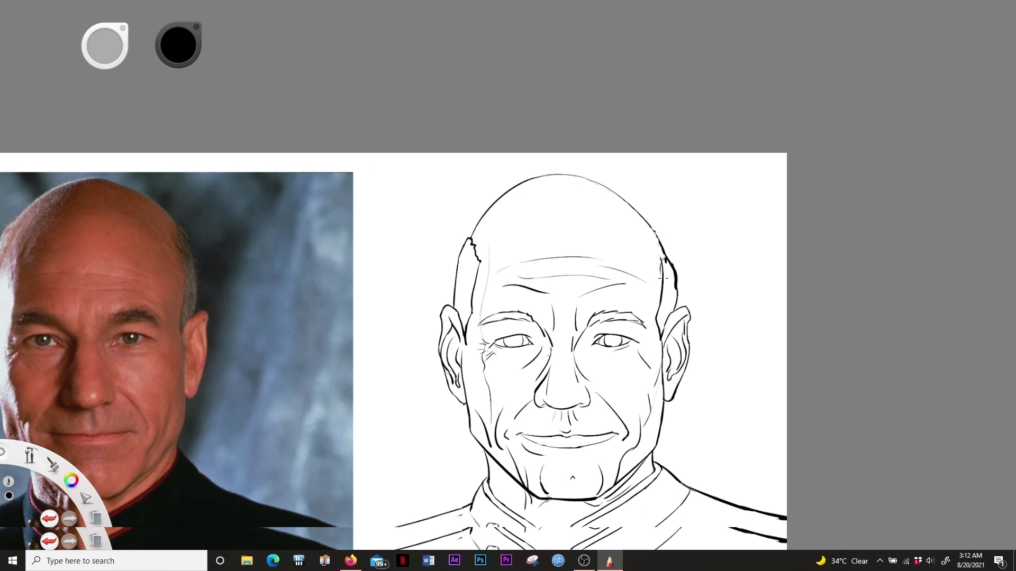
{"action": "left_click_drag", "start_coordinate": [474, 244], "coordinate": [466, 258]}
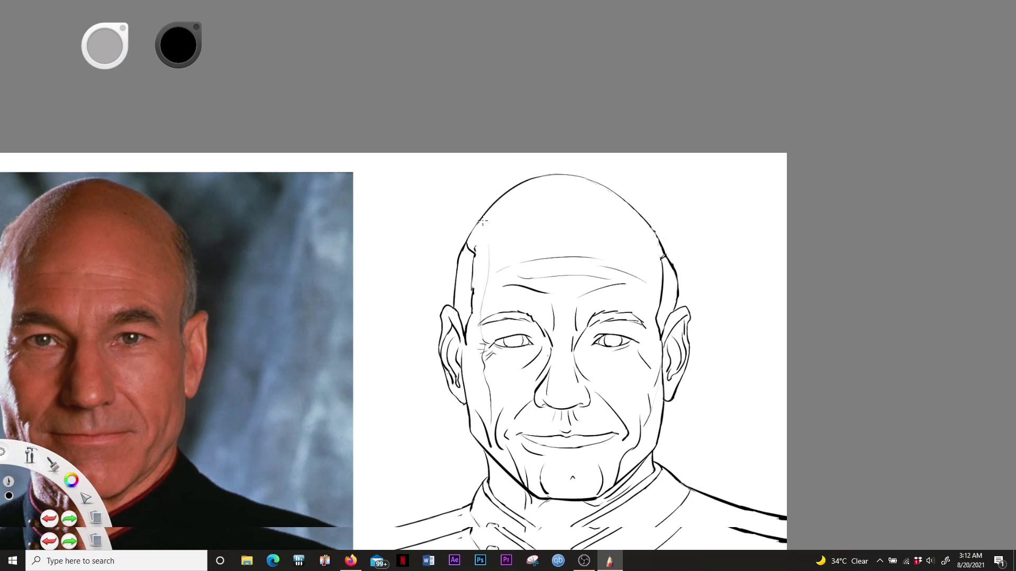
{"action": "scroll", "coordinate": [676, 302], "scroll_direction": "down", "scroll_amount": 3}
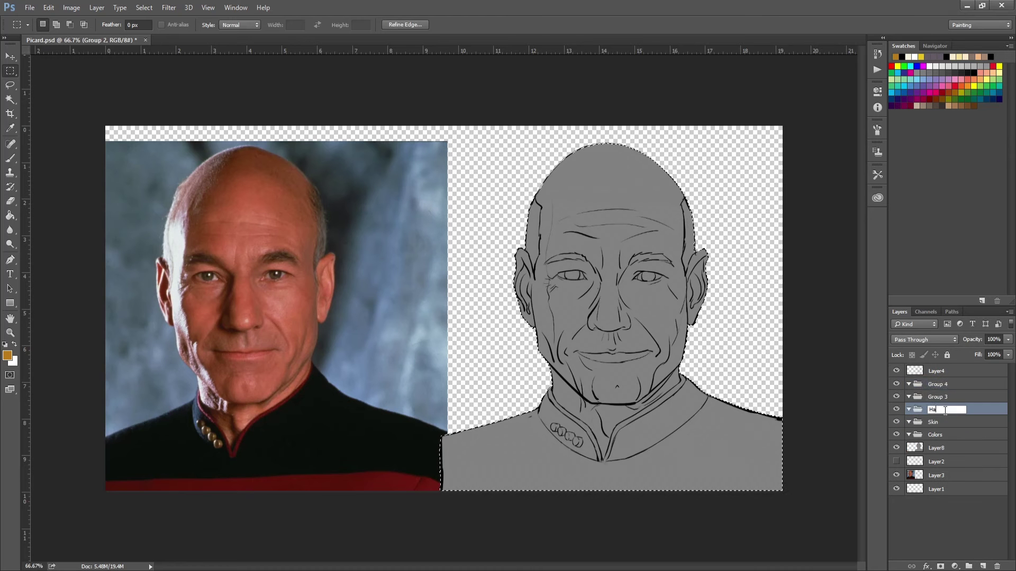
- Switch to Photoshop and nest the Eyes, Hair, Clothes and Skin groups inside the masked Colors group
{"action": "left_click_drag", "start_coordinate": [947, 402], "coordinate": [955, 420]}
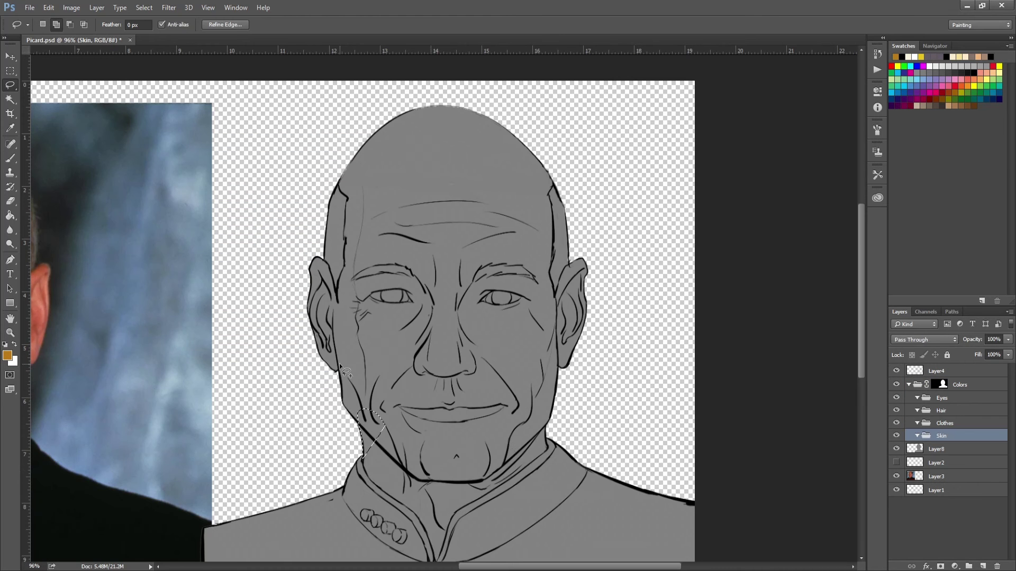
- Lasso the face, scalp, neck and right ear, leaving the side hair out of the selection
{"action": "left_click_drag", "start_coordinate": [341, 371], "coordinate": [367, 459]}
{"action": "mouse_move", "coordinate": [437, 545]}
{"action": "left_mouse_down"}
{"action": "mouse_move", "coordinate": [561, 386]}
{"action": "mouse_move", "coordinate": [592, 286]}
{"action": "mouse_move", "coordinate": [553, 180]}
{"action": "mouse_move", "coordinate": [455, 185]}
{"action": "mouse_move", "coordinate": [567, 268]}
{"action": "left_mouse_up"}
{"action": "key", "text": "alt"}
{"action": "mouse_move", "coordinate": [474, 175]}
{"action": "left_mouse_down"}
{"action": "mouse_move", "coordinate": [439, 143]}
{"action": "mouse_move", "coordinate": [339, 211]}
{"action": "mouse_move", "coordinate": [354, 184]}
{"action": "mouse_move", "coordinate": [343, 248]}
{"action": "mouse_move", "coordinate": [402, 328]}
{"action": "mouse_move", "coordinate": [529, 296]}
{"action": "mouse_move", "coordinate": [574, 246]}
{"action": "left_mouse_up"}
{"action": "key", "text": "alt"}
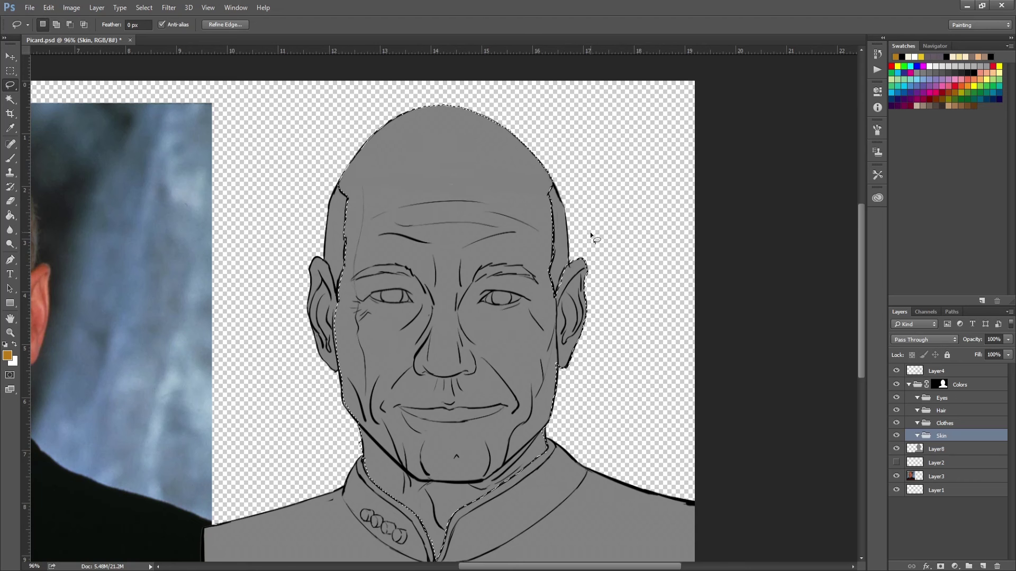
- Add the left ear to the skin selection and tidy its edge along the neck and jaw
{"action": "scroll", "coordinate": [574, 246], "scroll_direction": "down", "scroll_amount": 2}
{"action": "scroll", "coordinate": [552, 140], "scroll_direction": "up", "scroll_amount": 3}
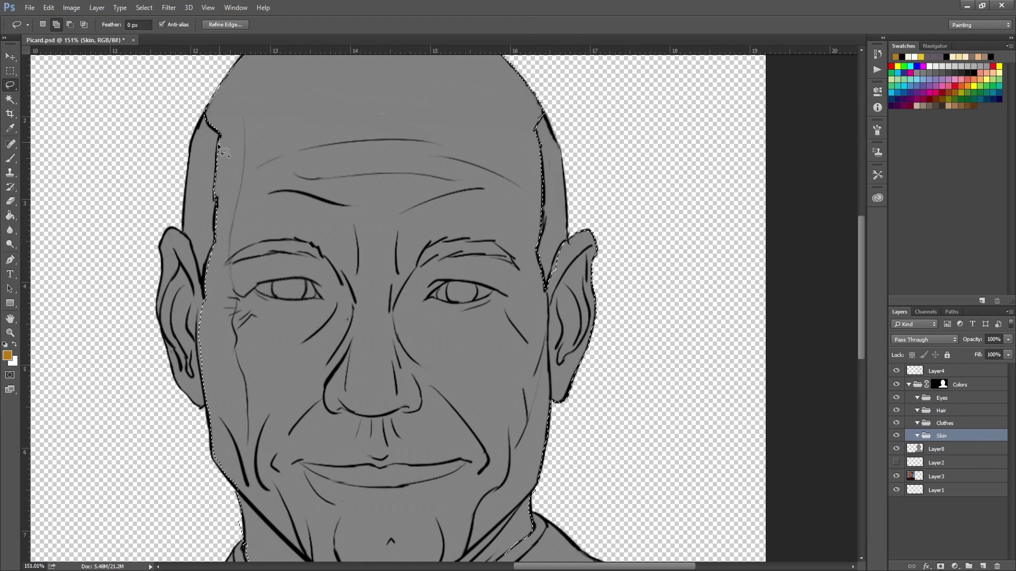
{"action": "left_click_drag", "start_coordinate": [161, 315], "coordinate": [202, 408]}
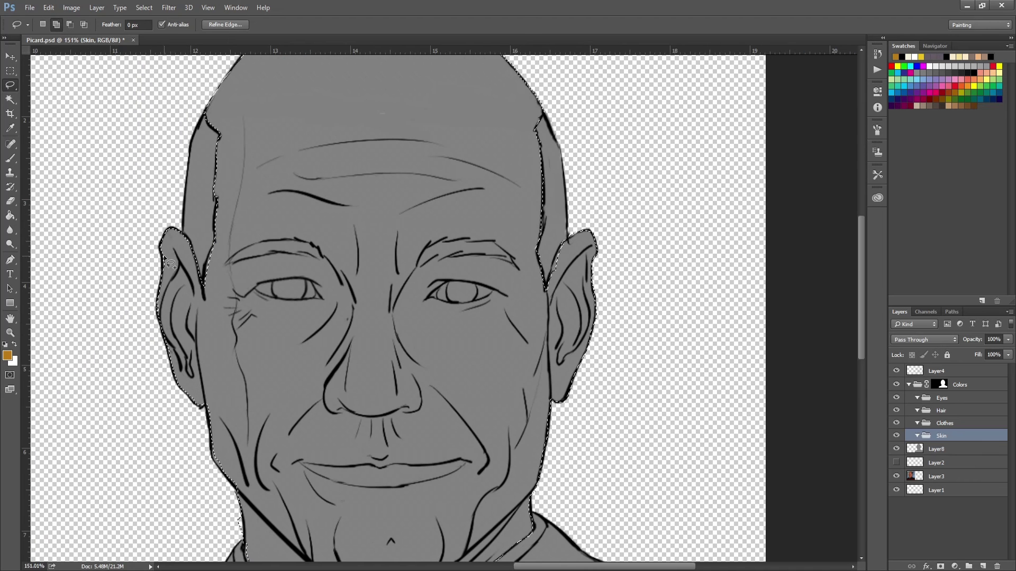
{"action": "mouse_move", "coordinate": [252, 552]}
{"action": "left_mouse_down"}
{"action": "mouse_move", "coordinate": [266, 457]}
{"action": "mouse_move", "coordinate": [277, 449]}
{"action": "mouse_move", "coordinate": [263, 407]}
{"action": "mouse_move", "coordinate": [334, 469]}
{"action": "mouse_move", "coordinate": [359, 512]}
{"action": "mouse_move", "coordinate": [551, 365]}
{"action": "left_mouse_up"}
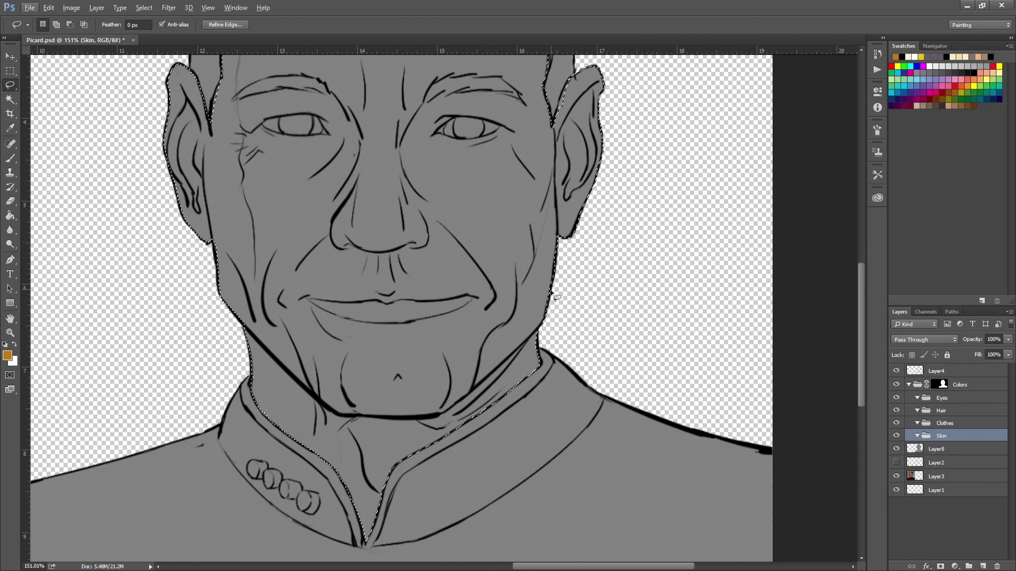
- Correct the selection around the right ear and the top of the scalp, and mask the Skin group with it
{"action": "scroll", "coordinate": [600, 184], "scroll_direction": "up", "scroll_amount": 3}
{"action": "left_click_drag", "start_coordinate": [605, 115], "coordinate": [573, 279]}
{"action": "scroll", "coordinate": [456, 137], "scroll_direction": "up", "scroll_amount": 2}
{"action": "scroll", "coordinate": [456, 136], "scroll_direction": "down", "scroll_amount": 1}
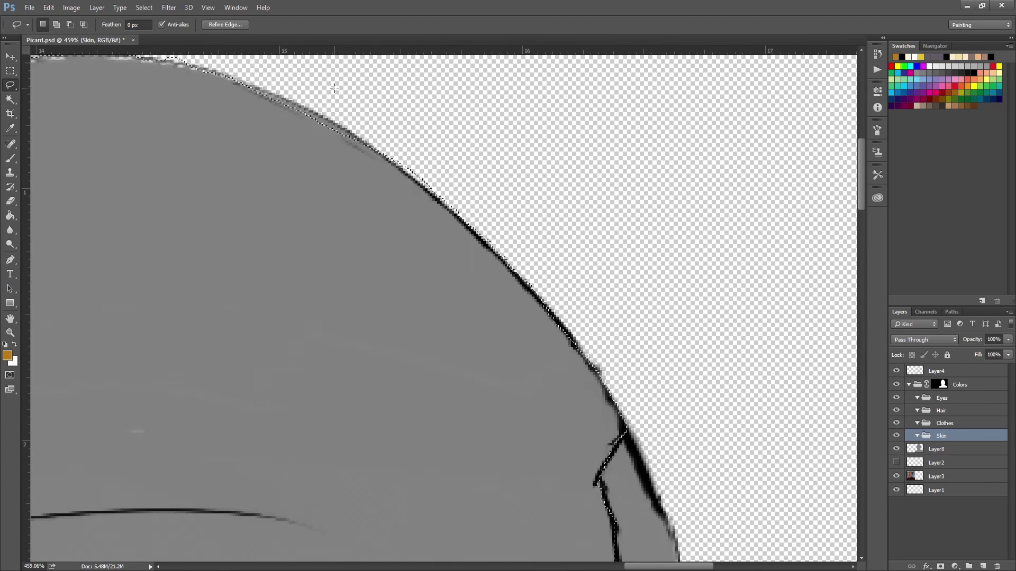
{"action": "scroll", "coordinate": [180, 111], "scroll_direction": "down", "scroll_amount": 7}
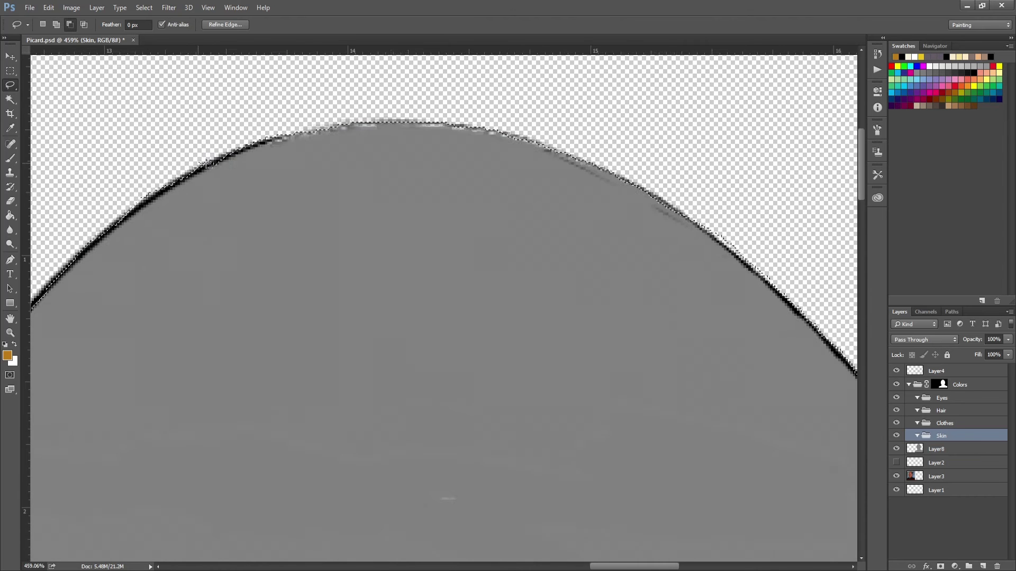
{"action": "key", "text": "ctrl+shift+m"}
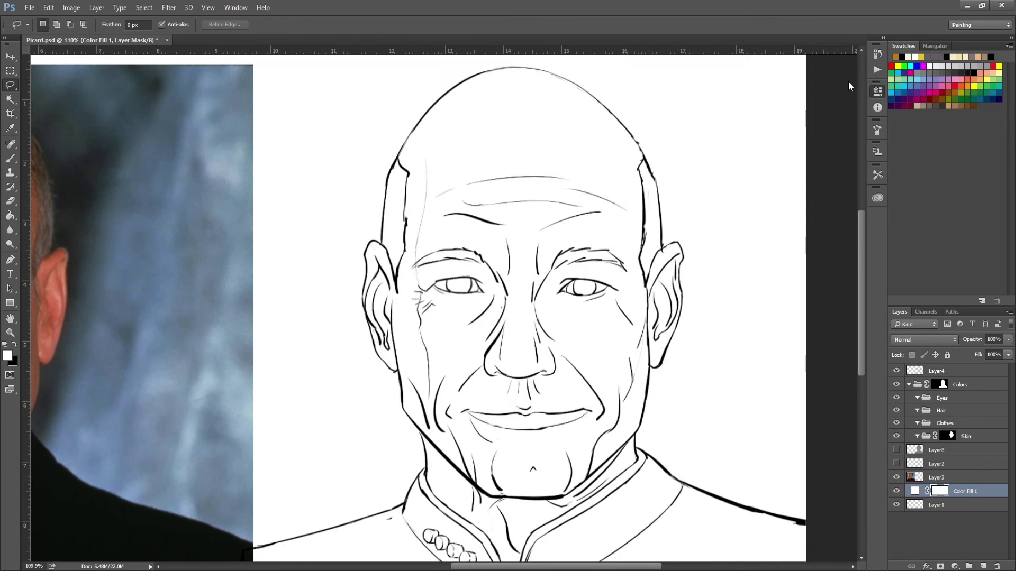
- Recolour the background fill layer behind the portrait to a muted blue-violet
{"action": "key", "text": "g"}
{"action": "key", "text": "i"}
{"action": "left_click", "coordinate": [762, 369]}
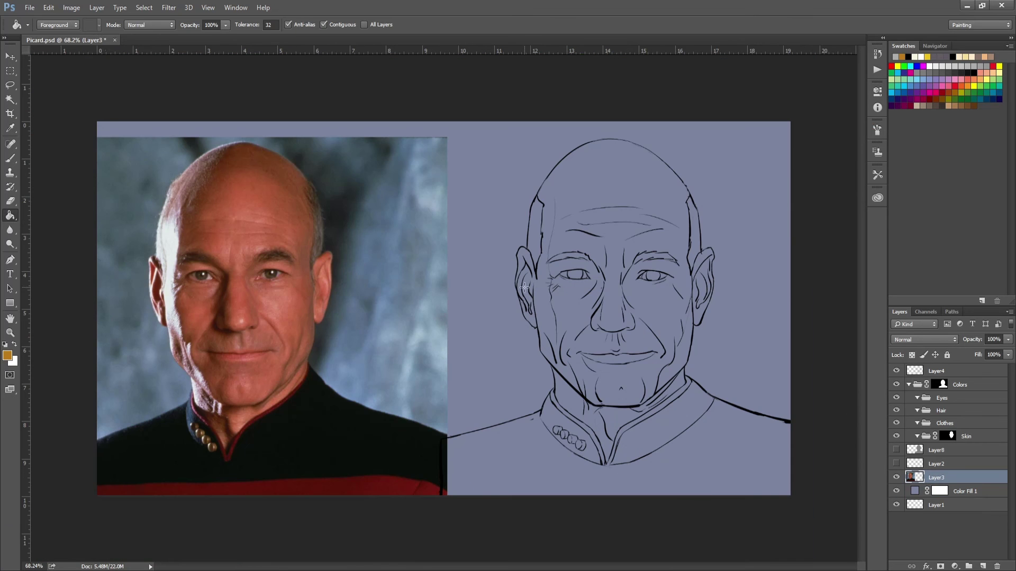
- Add a new layer in the Skin group and block in the face, scalp, ears and neck with reddish-brown skin colour
{"action": "left_click", "coordinate": [300, 344]}
{"action": "key", "text": "ctrl+shift+alt+n"}
{"action": "key", "text": "b"}
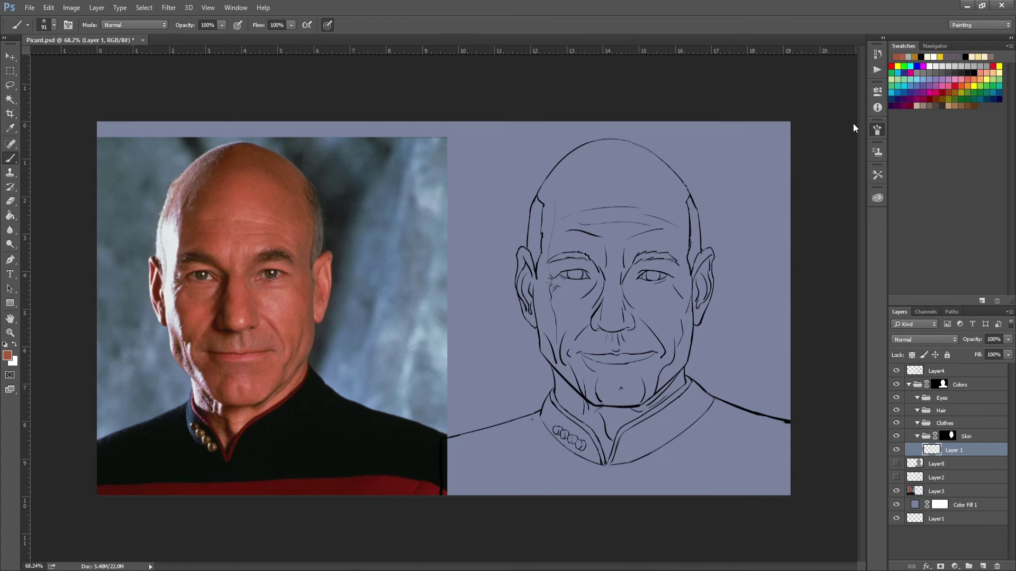
{"action": "left_click_drag", "start_coordinate": [545, 227], "coordinate": [598, 194]}
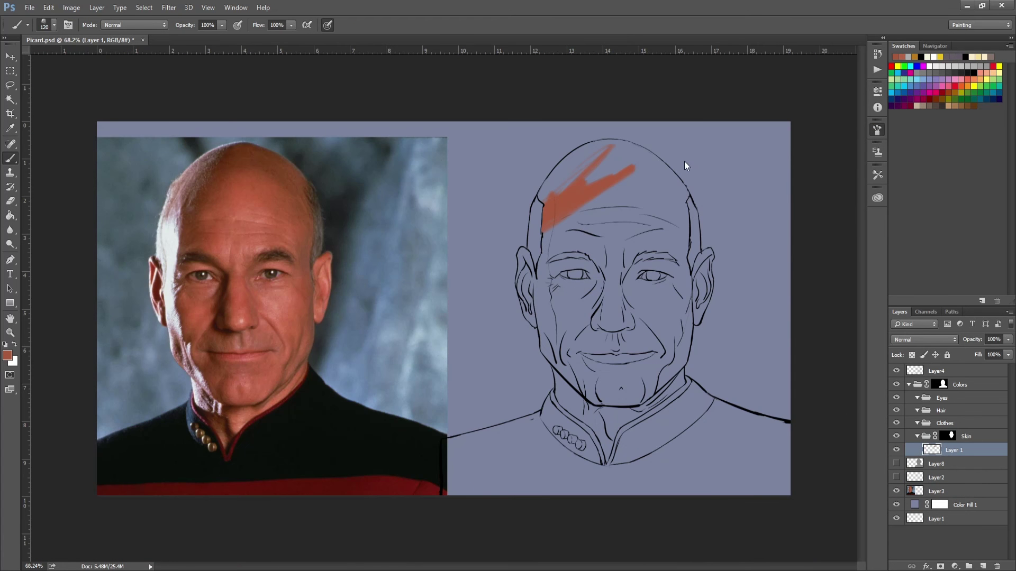
{"action": "mouse_move", "coordinate": [686, 246]}
{"action": "left_mouse_down"}
{"action": "mouse_move", "coordinate": [535, 364]}
{"action": "mouse_move", "coordinate": [557, 347]}
{"action": "mouse_move", "coordinate": [651, 155]}
{"action": "mouse_move", "coordinate": [581, 205]}
{"action": "mouse_move", "coordinate": [634, 411]}
{"action": "mouse_move", "coordinate": [565, 346]}
{"action": "mouse_move", "coordinate": [651, 225]}
{"action": "left_mouse_up"}
{"action": "left_click_drag", "start_coordinate": [676, 300], "coordinate": [673, 346]}
- Shade the eye socket and the side of the nose in dark reddish brown, reducing the brush size to 35
{"action": "left_click", "coordinate": [602, 301], "text": "alt"}
{"action": "mouse_move", "coordinate": [593, 269]}
{"action": "left_mouse_down"}
{"action": "mouse_move", "coordinate": [566, 328]}
{"action": "mouse_move", "coordinate": [600, 296]}
{"action": "mouse_move", "coordinate": [587, 320]}
{"action": "mouse_move", "coordinate": [595, 283]}
{"action": "left_mouse_up"}
{"action": "key", "text": "ctrl+z"}
{"action": "key", "text": "bracketleft"}
{"action": "key", "text": "bracketleft"}
{"action": "key", "text": "bracketleft"}
{"action": "key", "text": "bracketleft"}
{"action": "key", "text": "bracketleft"}
{"action": "key", "text": "bracketleft"}
{"action": "key", "text": "bracketleft"}
{"action": "key", "text": "bracketleft"}
{"action": "key", "text": "bracketleft"}
{"action": "key", "text": "bracketleft"}
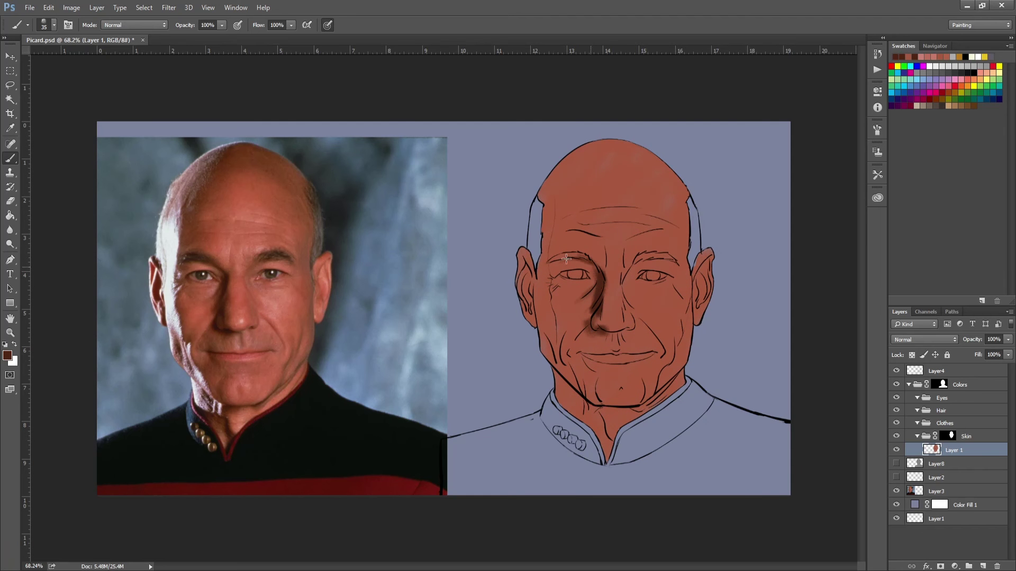
- Paint dark brown shadows beside the mouth, along the left jaw and around the chin
{"action": "left_click", "coordinate": [601, 272], "text": "alt"}
{"action": "mouse_move", "coordinate": [588, 353]}
{"action": "left_mouse_down"}
{"action": "mouse_move", "coordinate": [596, 389]}
{"action": "mouse_move", "coordinate": [582, 402]}
{"action": "left_mouse_up"}
{"action": "left_click", "coordinate": [585, 379], "text": "alt"}
{"action": "left_click_drag", "start_coordinate": [553, 362], "coordinate": [543, 331]}
{"action": "left_click", "coordinate": [626, 396], "text": "alt"}
{"action": "left_click_drag", "start_coordinate": [643, 399], "coordinate": [654, 386]}
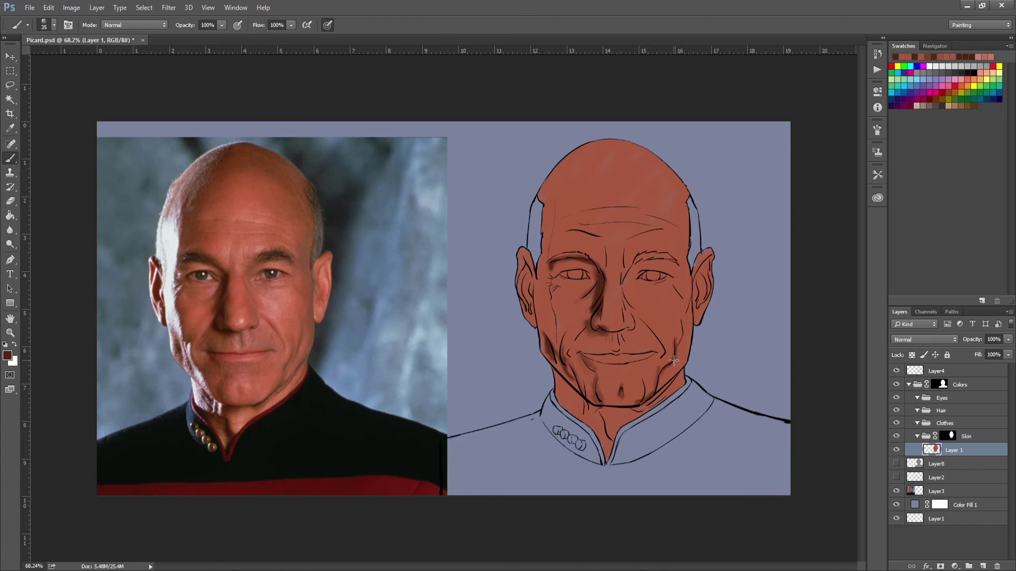
- Paint mid-tones sampled from the photo and portrait around the upper lip and chin
{"action": "left_click", "coordinate": [267, 269], "text": "alt"}
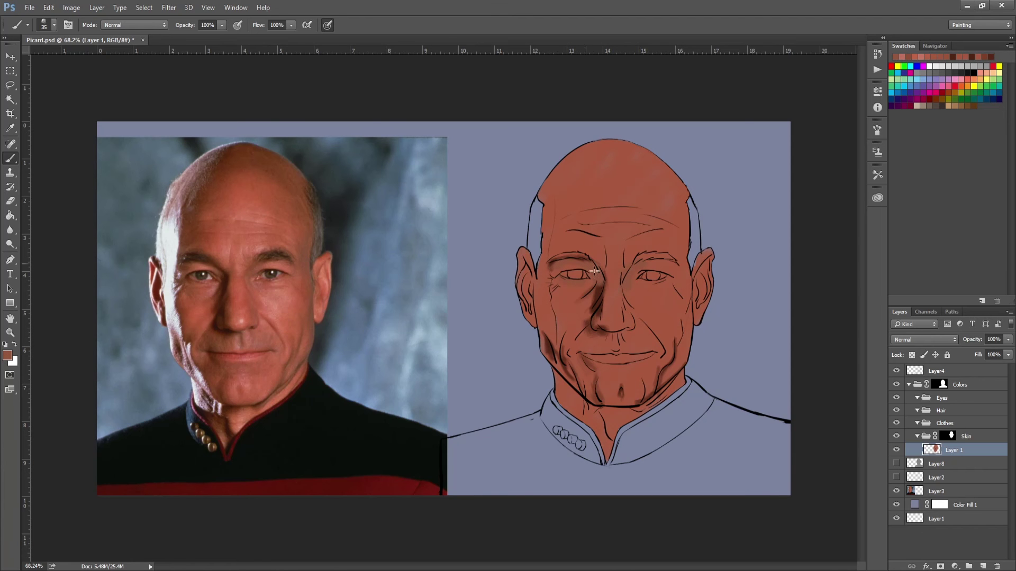
{"action": "left_click", "coordinate": [643, 269], "text": "alt"}
{"action": "left_click_drag", "start_coordinate": [585, 345], "coordinate": [656, 342]}
{"action": "mouse_move", "coordinate": [593, 365]}
{"action": "left_mouse_down"}
{"action": "mouse_move", "coordinate": [656, 370]}
{"action": "mouse_move", "coordinate": [611, 394]}
{"action": "left_mouse_up"}
{"action": "left_click", "coordinate": [634, 297], "text": "alt"}
{"action": "left_click", "coordinate": [268, 332], "text": "alt"}
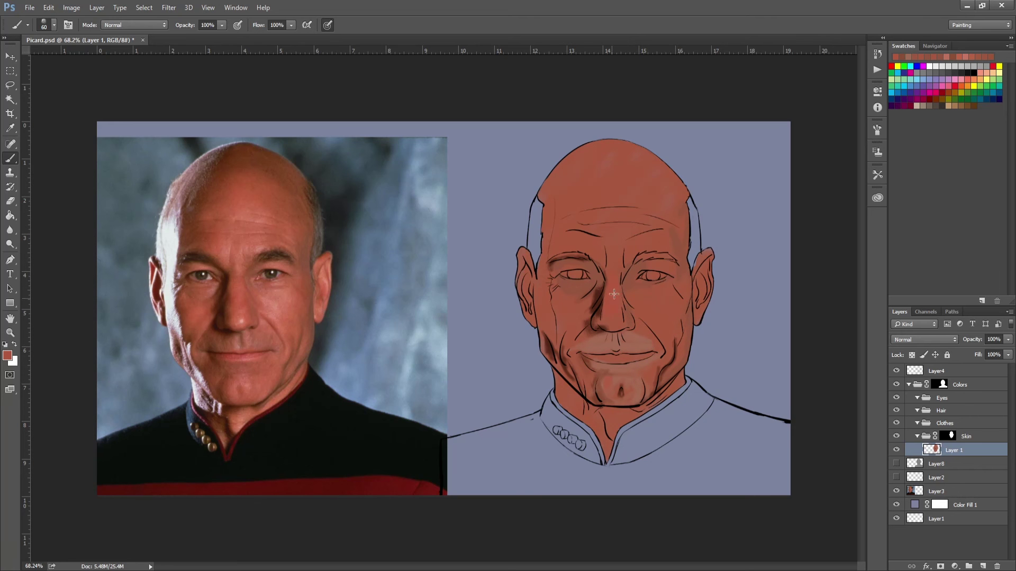
- Paint a lighter skin tone on the right cheek and enlarge the brush
{"action": "mouse_move", "coordinate": [638, 298]}
{"action": "left_mouse_down"}
{"action": "mouse_move", "coordinate": [664, 317]}
{"action": "mouse_move", "coordinate": [665, 347]}
{"action": "left_mouse_up"}
{"action": "left_click", "coordinate": [662, 310], "text": "alt"}
{"action": "key", "text": "bracketright"}
{"action": "key", "text": "bracketright"}
{"action": "key", "text": "bracketright"}
{"action": "key", "text": "bracketright"}
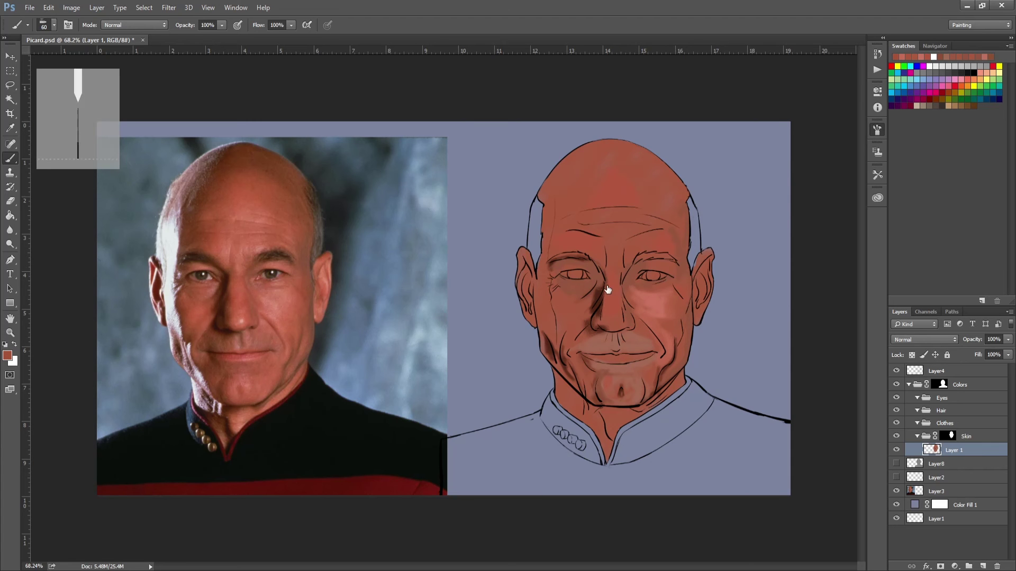
- Switch to a flat brush at size 40 and blend the brow, eye socket and right cheek tones
{"action": "key", "text": "bracketleft"}
{"action": "key", "text": "bracketleft"}
{"action": "left_click", "coordinate": [597, 201], "text": "alt"}
{"action": "mouse_move", "coordinate": [598, 246]}
{"action": "left_mouse_down"}
{"action": "mouse_move", "coordinate": [613, 281]}
{"action": "mouse_move", "coordinate": [671, 285]}
{"action": "mouse_move", "coordinate": [605, 285]}
{"action": "mouse_move", "coordinate": [566, 272]}
{"action": "mouse_move", "coordinate": [599, 296]}
{"action": "mouse_move", "coordinate": [577, 270]}
{"action": "left_mouse_up"}
{"action": "left_click", "coordinate": [671, 284], "text": "alt"}
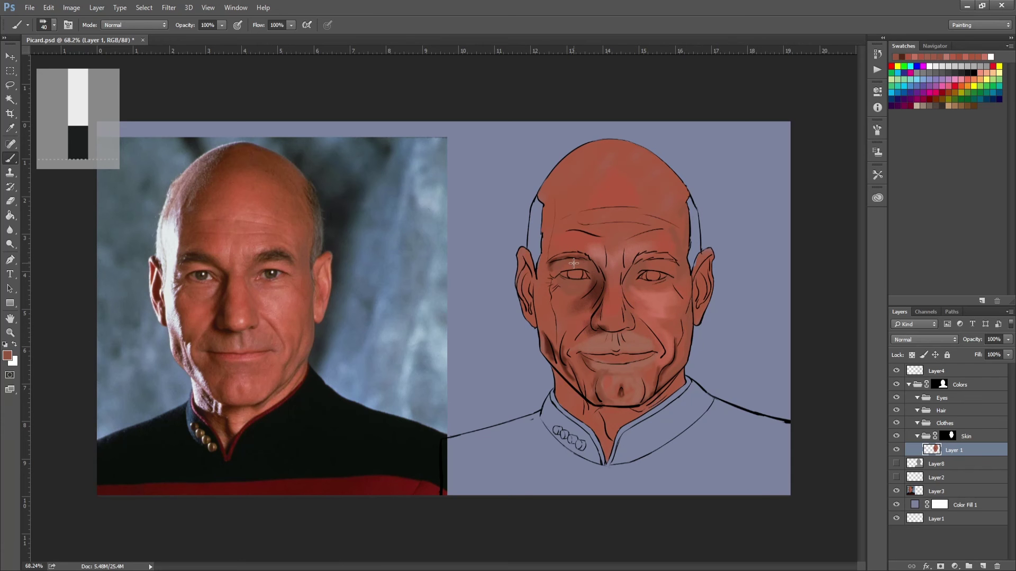
{"action": "mouse_move", "coordinate": [675, 267]}
{"action": "left_mouse_down"}
{"action": "mouse_move", "coordinate": [657, 284]}
{"action": "mouse_move", "coordinate": [677, 276]}
{"action": "mouse_move", "coordinate": [663, 313]}
{"action": "mouse_move", "coordinate": [675, 339]}
{"action": "mouse_move", "coordinate": [689, 318]}
{"action": "mouse_move", "coordinate": [666, 365]}
{"action": "left_mouse_up"}
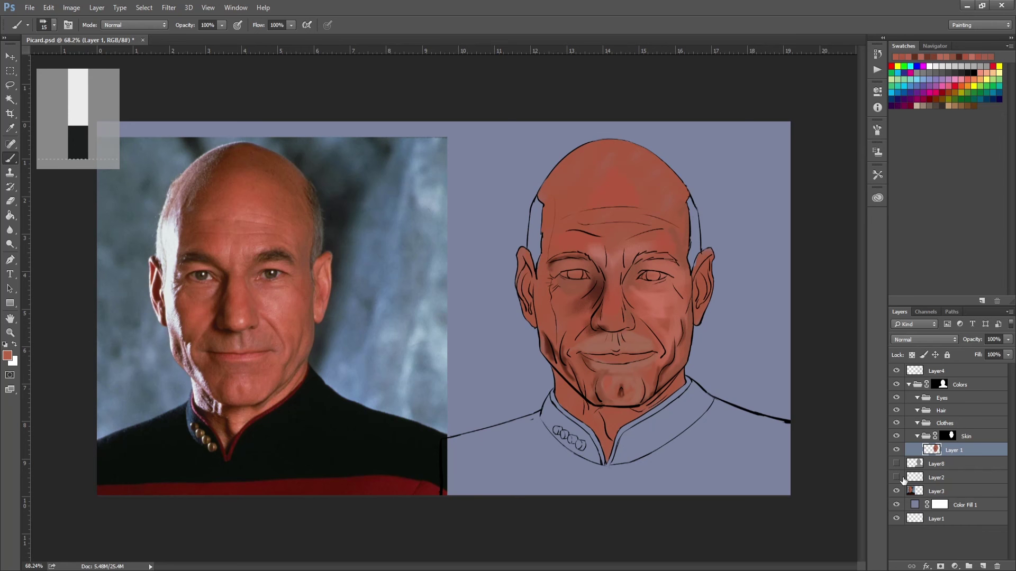
- Rename the line art layer LINEART, duplicate it and hide the original
{"action": "left_click", "coordinate": [935, 371]}
{"action": "key", "text": "ctrl+j"}
{"action": "key", "text": "e"}
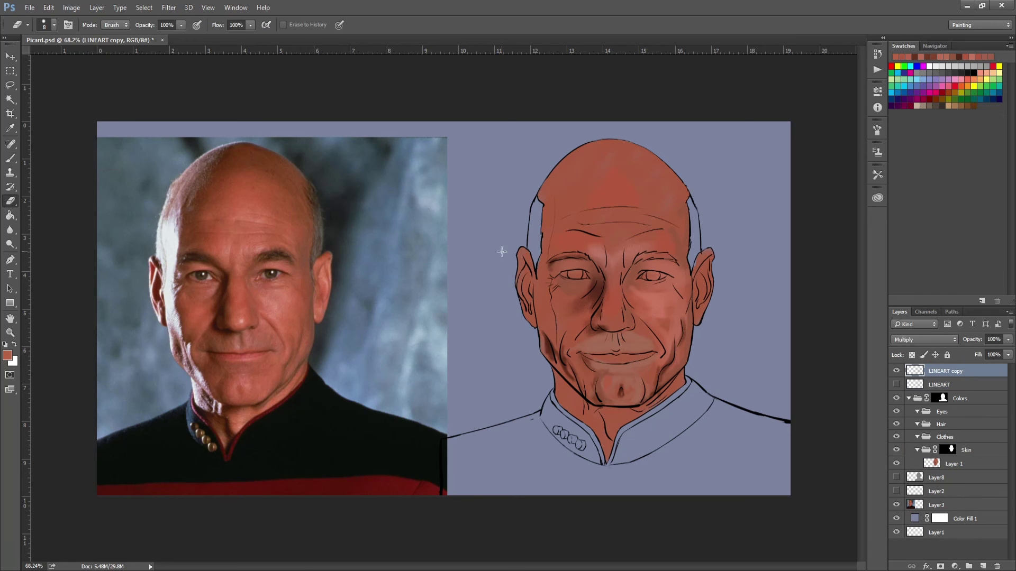
- Paint a near-white rim light on the skin layer along the left temple, cheek and ear
{"action": "left_click", "coordinate": [947, 463]}
{"action": "key", "text": "b"}
{"action": "mouse_move", "coordinate": [545, 222]}
{"action": "left_mouse_down"}
{"action": "mouse_move", "coordinate": [545, 285]}
{"action": "mouse_move", "coordinate": [526, 265]}
{"action": "left_mouse_up"}
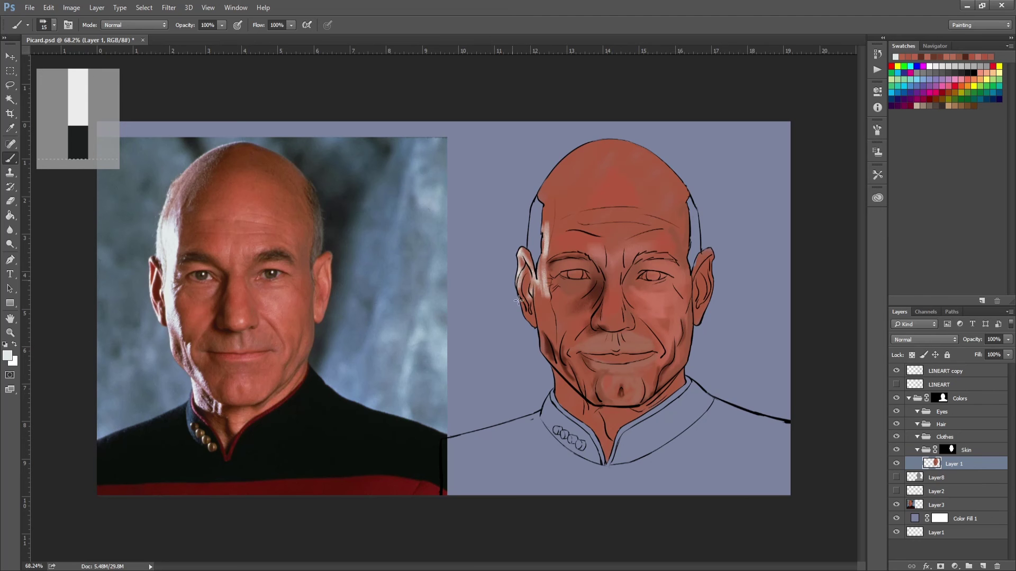
{"action": "left_click_drag", "start_coordinate": [553, 221], "coordinate": [551, 355]}
{"action": "left_click_drag", "start_coordinate": [548, 195], "coordinate": [537, 298]}
- Blend the rim light into the temple and forehead with sampled skin tones and a larger brush
{"action": "key", "text": "bracketright"}
{"action": "key", "text": "bracketright"}
{"action": "key", "text": "bracketright"}
{"action": "key", "text": "bracketright"}
{"action": "key", "text": "bracketright"}
{"action": "left_click", "coordinate": [558, 296], "text": "alt"}
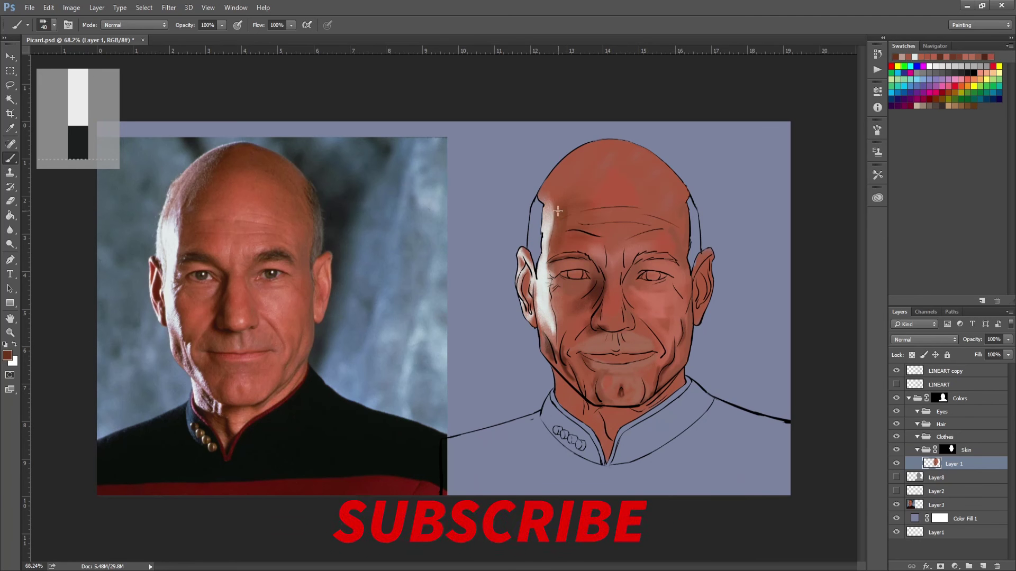
{"action": "left_click", "coordinate": [585, 231], "text": "alt"}
{"action": "left_click_drag", "start_coordinate": [584, 231], "coordinate": [587, 196]}
{"action": "mouse_move", "coordinate": [577, 159]}
{"action": "left_mouse_down"}
{"action": "mouse_move", "coordinate": [542, 199]}
{"action": "mouse_move", "coordinate": [582, 214]}
{"action": "left_mouse_up"}
- Paint the light along the left jaw and the shadows on the neck
{"action": "left_click_drag", "start_coordinate": [535, 323], "coordinate": [575, 390]}
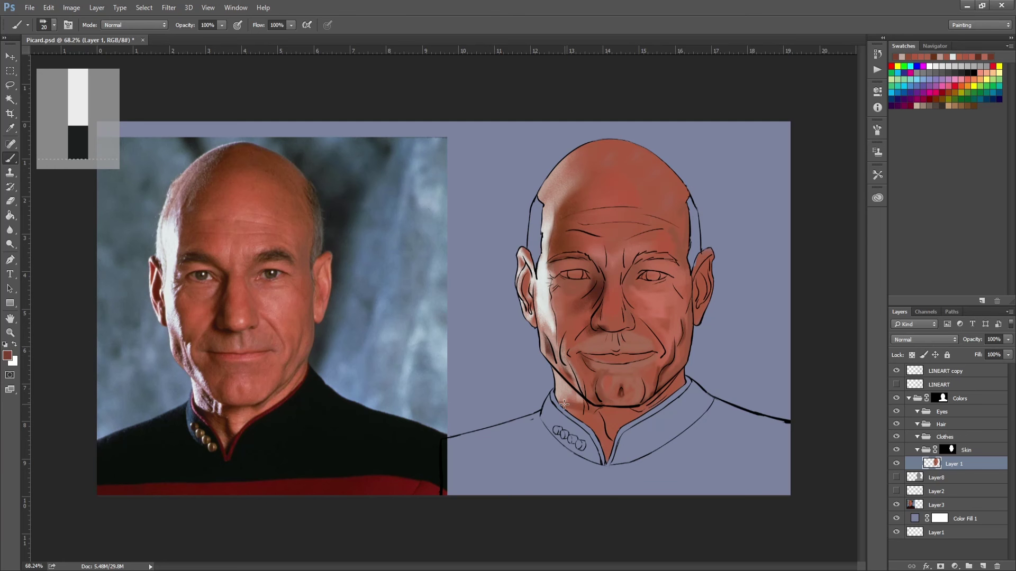
{"action": "left_click", "coordinate": [669, 360], "text": "alt"}
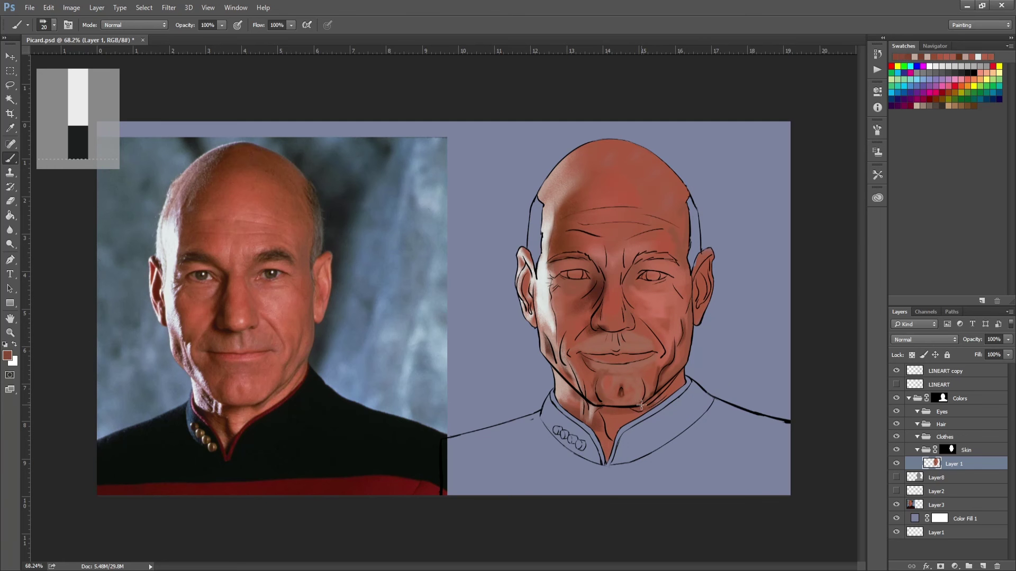
{"action": "mouse_move", "coordinate": [614, 418]}
{"action": "left_mouse_down"}
{"action": "mouse_move", "coordinate": [609, 449]}
{"action": "mouse_move", "coordinate": [603, 436]}
{"action": "left_mouse_up"}
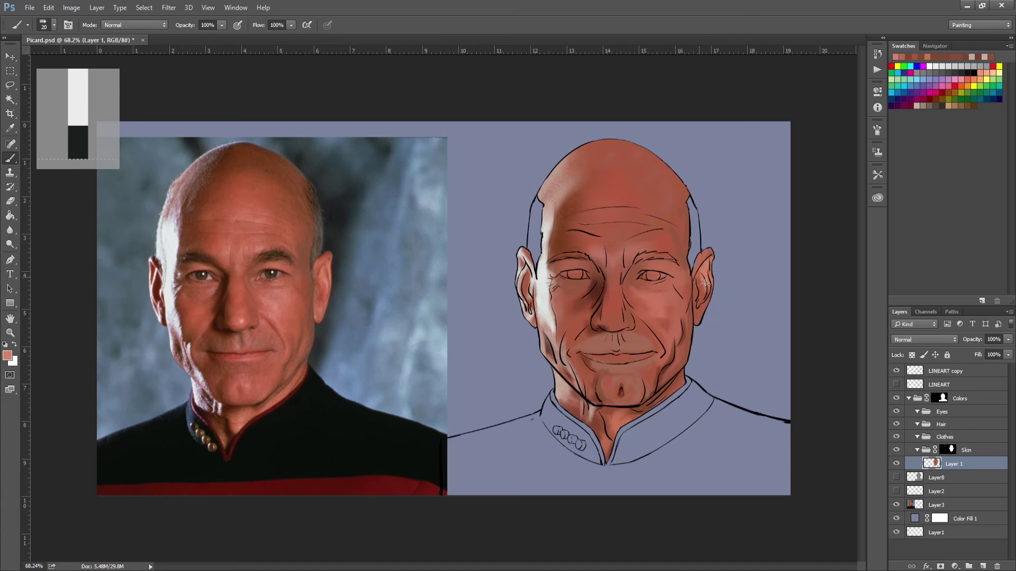
- Lighten the right cheek and nose, and darken the inner corner of the left eye
{"action": "left_click_drag", "start_coordinate": [644, 299], "coordinate": [675, 322]}
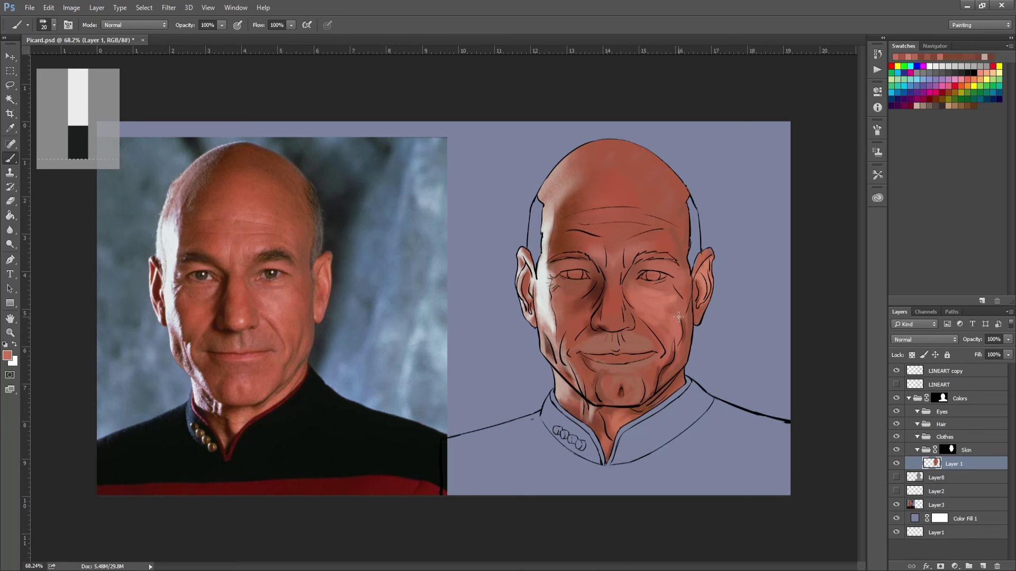
{"action": "left_click_drag", "start_coordinate": [678, 259], "coordinate": [681, 275]}
{"action": "left_click_drag", "start_coordinate": [613, 318], "coordinate": [618, 312]}
{"action": "left_click", "coordinate": [649, 257]}
{"action": "left_click", "coordinate": [617, 273]}
{"action": "left_click_drag", "start_coordinate": [603, 257], "coordinate": [593, 275]}
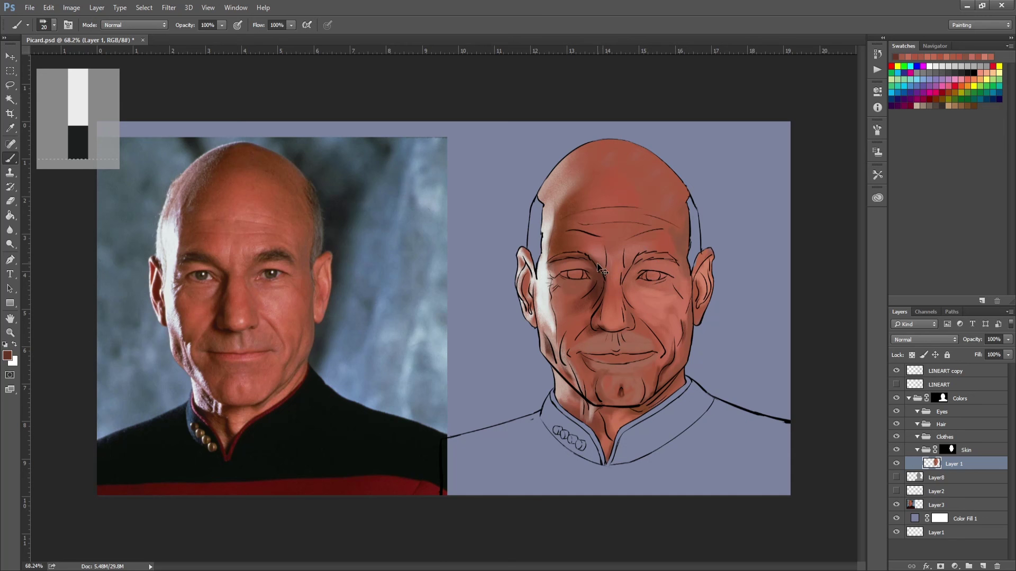
- Erase the left smile line and cheek crease lines from the LINEART copy layer
{"action": "key", "text": "alt+shift+bracketright"}
{"action": "key", "text": "e"}
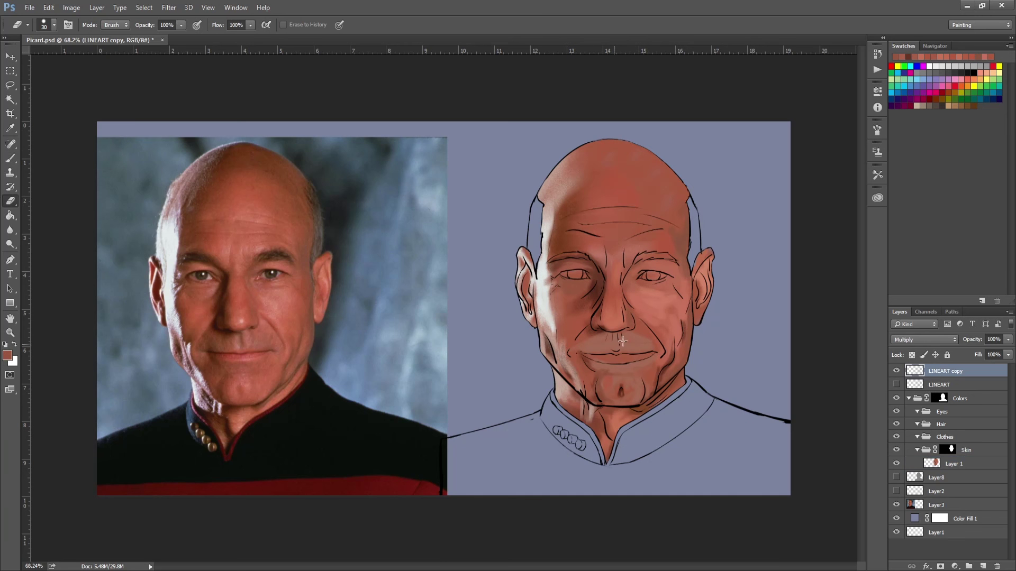
{"action": "left_click", "coordinate": [968, 464]}
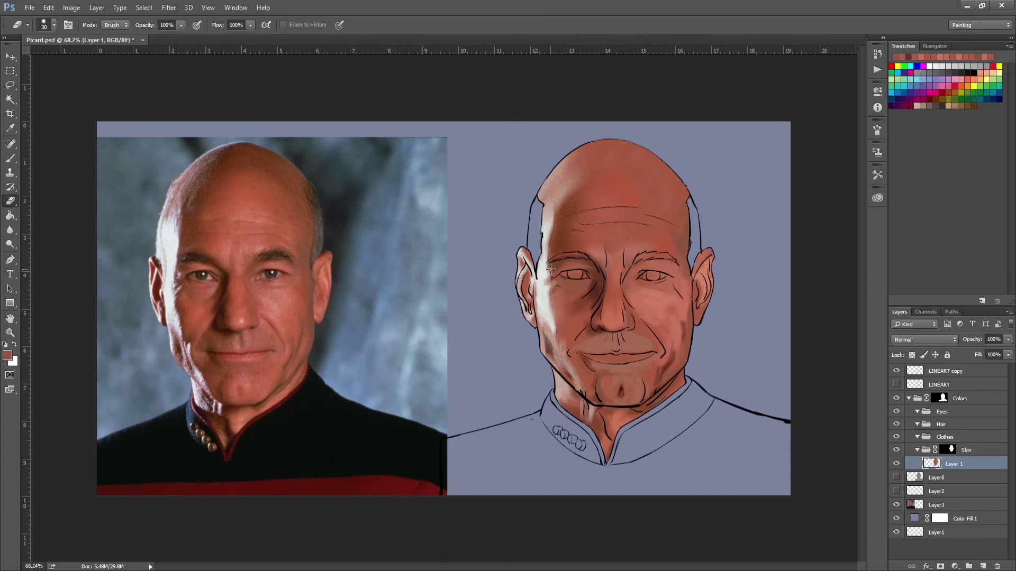
- Lighten the skin above the brows and blend the left and right cheeks on the skin layer
{"action": "key", "text": "b"}
{"action": "left_click_drag", "start_coordinate": [604, 242], "coordinate": [659, 246]}
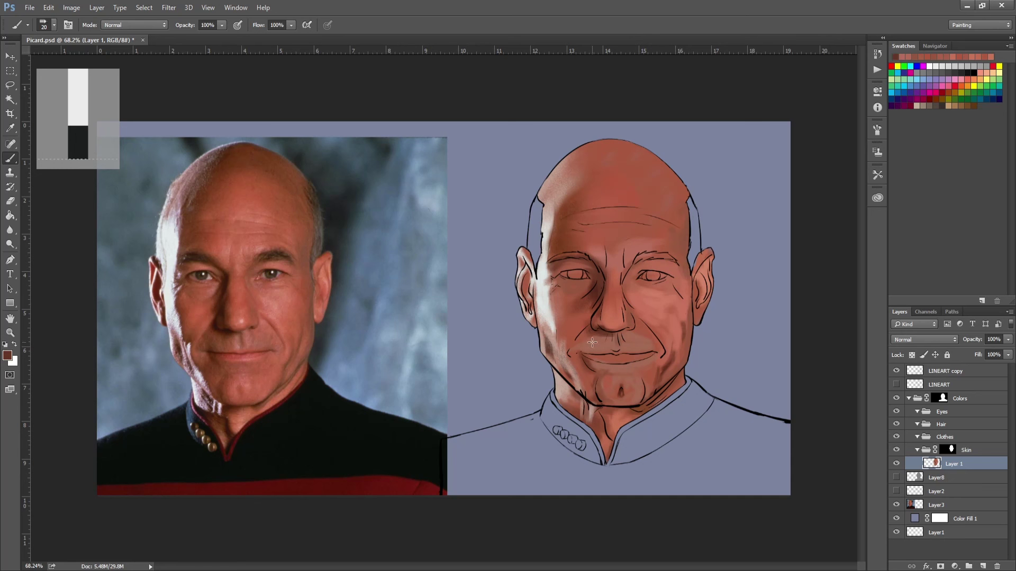
{"action": "left_click_drag", "start_coordinate": [570, 342], "coordinate": [552, 297]}
{"action": "left_click", "coordinate": [658, 337], "text": "alt"}
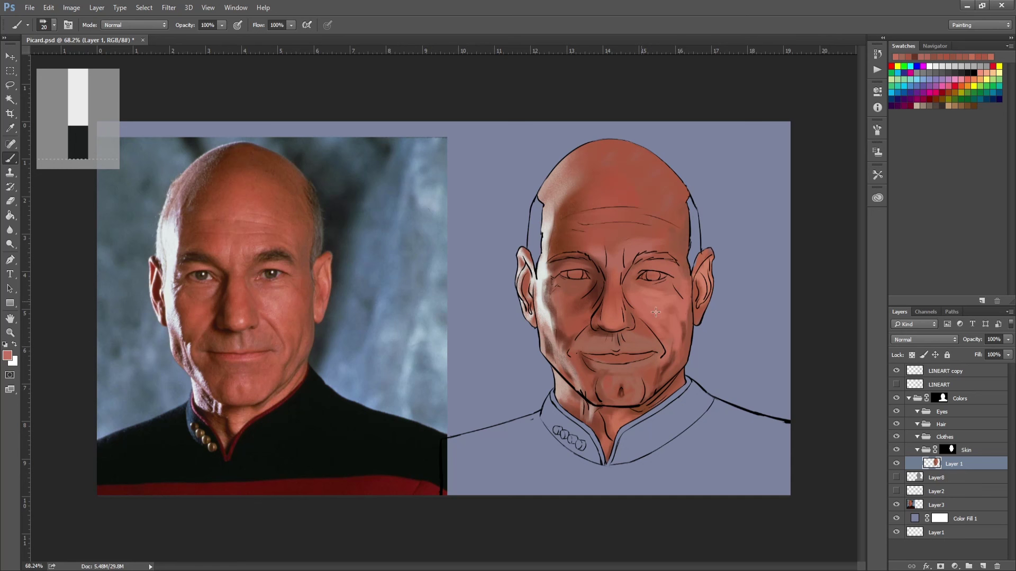
{"action": "left_click", "coordinate": [676, 307], "text": "alt"}
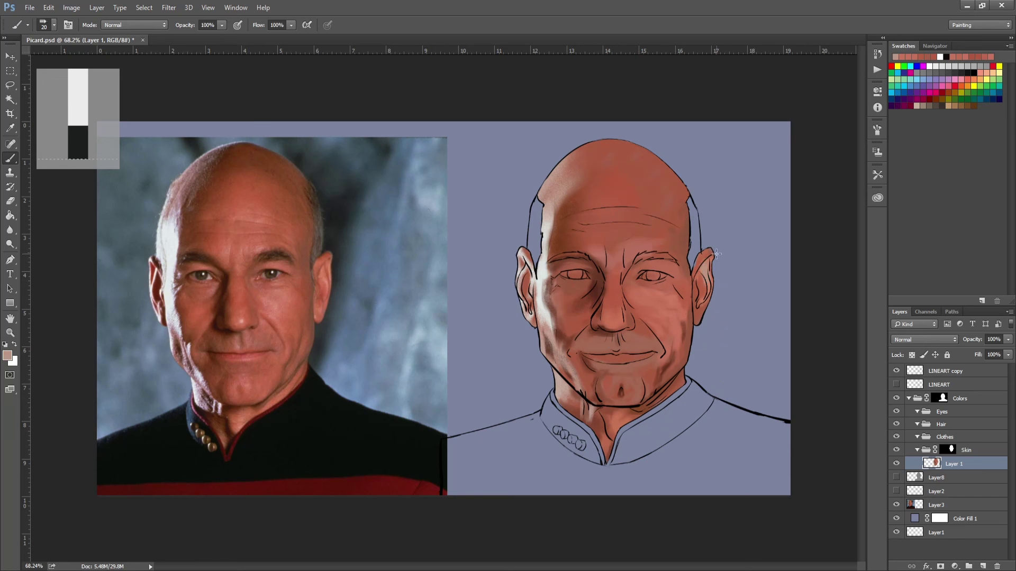
- Refine the shading around the nose, mouth and right cheek crease, checking the paint with the line art hidden
{"action": "left_click_drag", "start_coordinate": [307, 272], "coordinate": [227, 345]}
{"action": "mouse_move", "coordinate": [603, 362]}
{"action": "left_mouse_down"}
{"action": "mouse_move", "coordinate": [595, 381]}
{"action": "mouse_move", "coordinate": [572, 341]}
{"action": "mouse_move", "coordinate": [587, 338]}
{"action": "mouse_move", "coordinate": [593, 310]}
{"action": "left_mouse_up"}
{"action": "left_click", "coordinate": [576, 330], "text": "alt"}
{"action": "left_click", "coordinate": [896, 371]}
{"action": "left_click", "coordinate": [897, 371]}
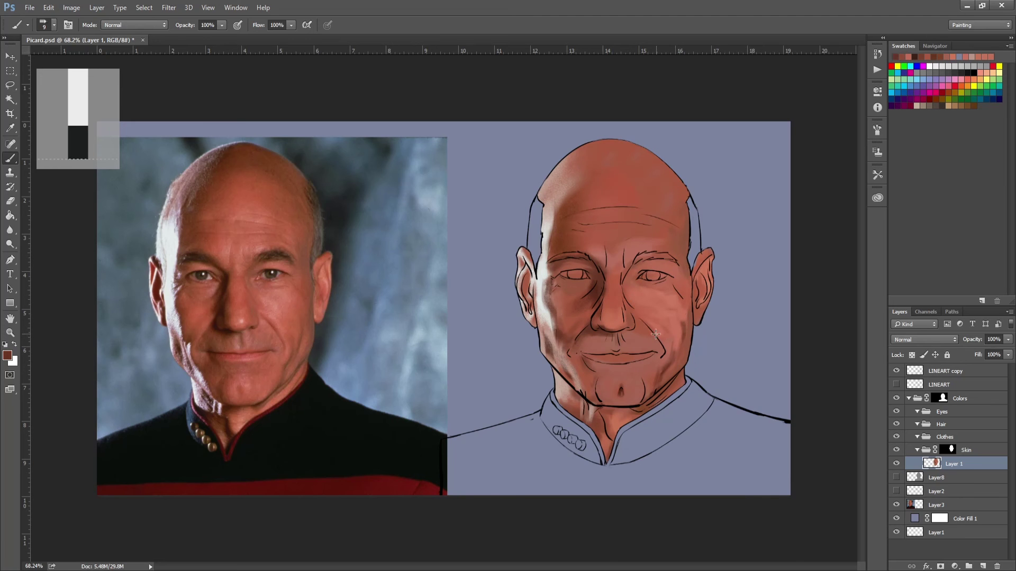
{"action": "left_click", "coordinate": [315, 303], "text": "alt"}
{"action": "left_click_drag", "start_coordinate": [661, 331], "coordinate": [650, 304]}
- Flip the canvas horizontally and strengthen the highlight on the lit cheek
{"action": "key", "text": "ctrl+shift+h"}
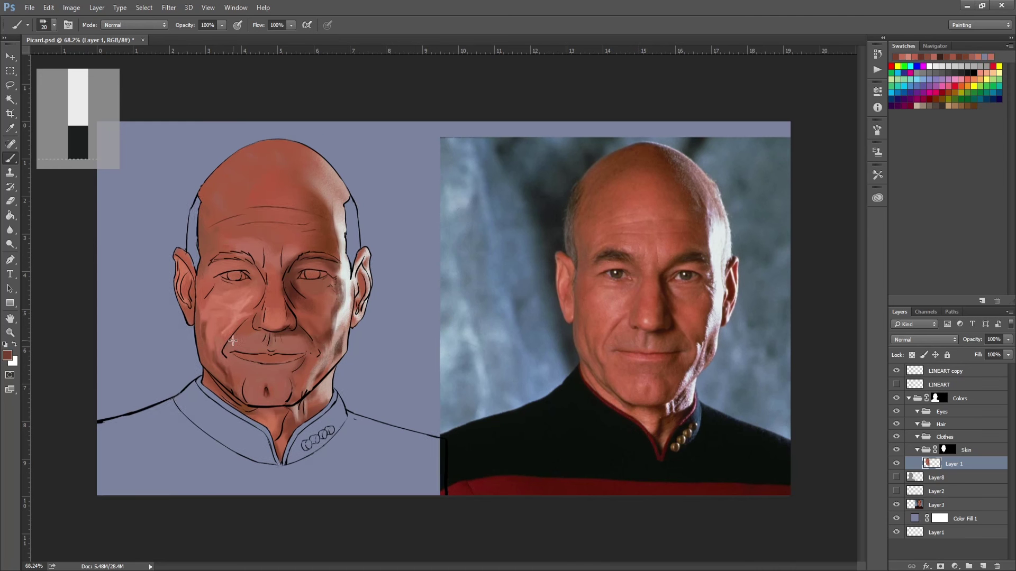
{"action": "key", "text": "ctrl+minus"}
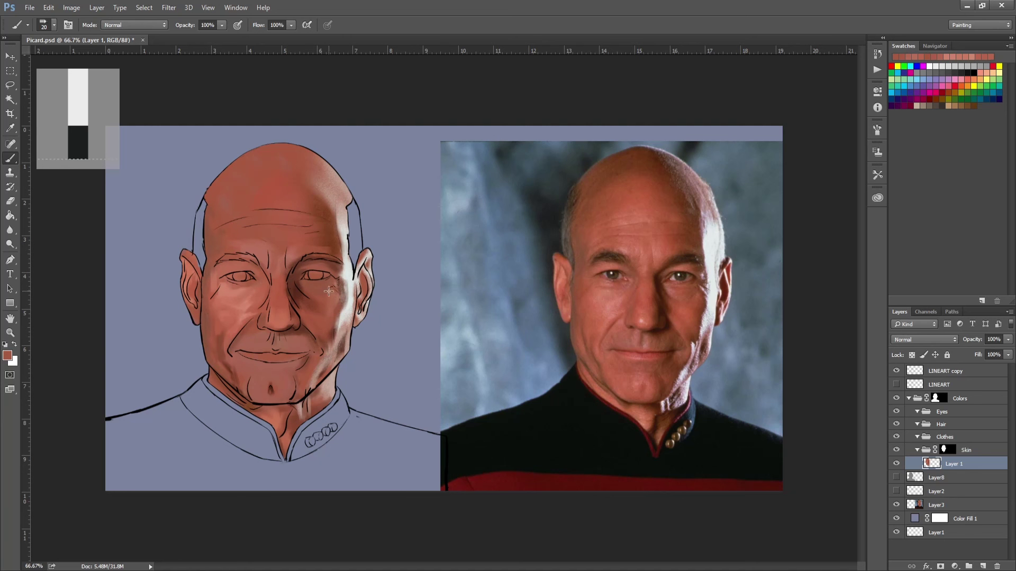
{"action": "left_click", "coordinate": [338, 310], "text": "alt"}
{"action": "left_click_drag", "start_coordinate": [343, 297], "coordinate": [347, 334]}
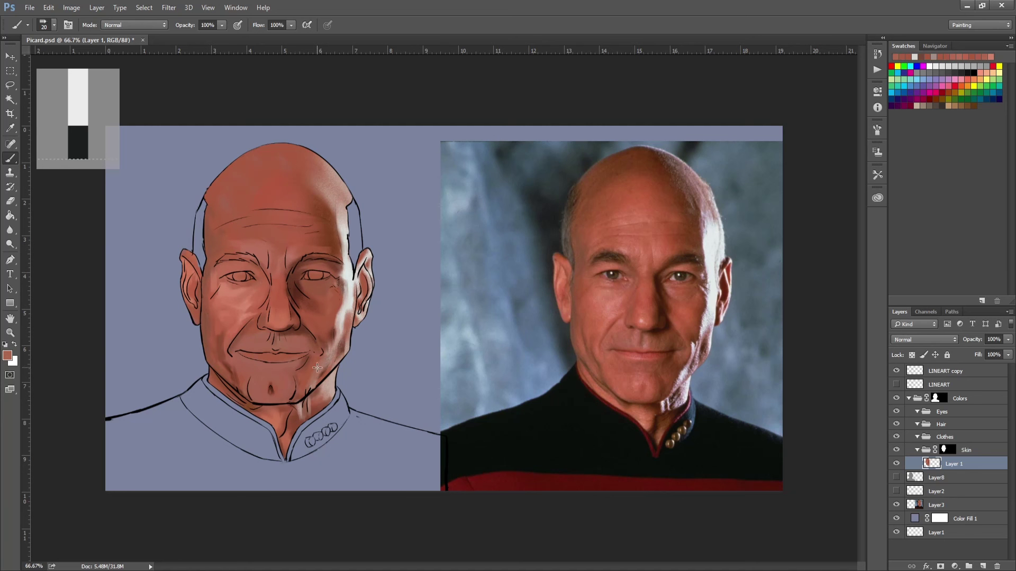
{"action": "left_click", "coordinate": [272, 361], "text": "alt"}
- Erase the philtrum lines above the mouth from the LINEART copy layer and return to the skin layer
{"action": "key", "text": "alt+period"}
{"action": "key", "text": "e"}
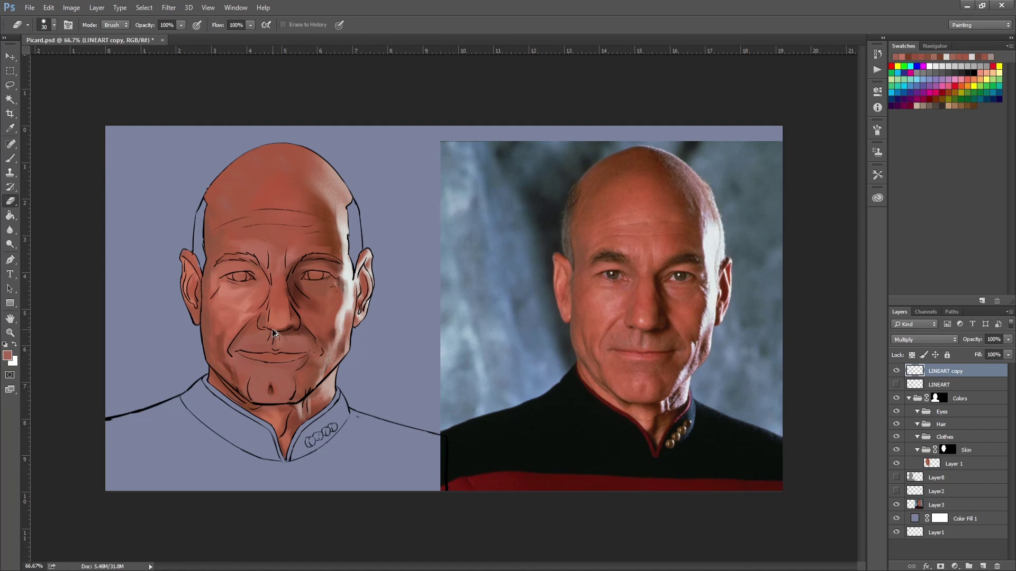
{"action": "key", "text": "alt+bracketleft"}
{"action": "key", "text": "alt+bracketleft"}
{"action": "key", "text": "alt+bracketleft"}
{"action": "key", "text": "alt+bracketleft"}
{"action": "key", "text": "alt+bracketleft"}
{"action": "key", "text": "alt+bracketleft"}
{"action": "key", "text": "alt+bracketleft"}
{"action": "key", "text": "b"}
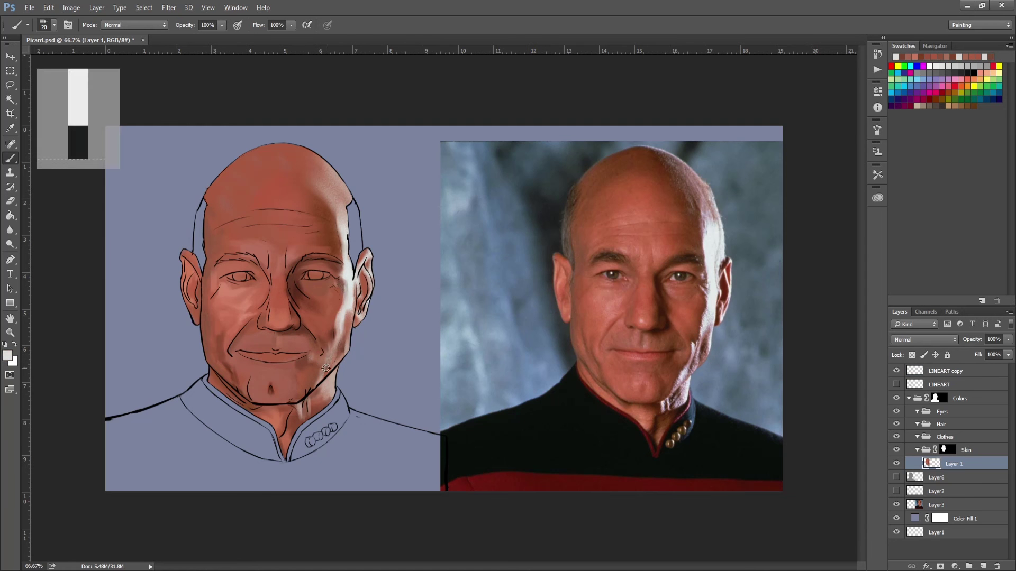
- Paint and blend the lights and shadows along the lit jaw and across the chin
{"action": "mouse_move", "coordinate": [326, 362]}
{"action": "left_mouse_down"}
{"action": "mouse_move", "coordinate": [319, 349]}
{"action": "mouse_move", "coordinate": [317, 385]}
{"action": "mouse_move", "coordinate": [299, 389]}
{"action": "left_mouse_up"}
{"action": "left_click", "coordinate": [318, 370], "text": "alt"}
{"action": "left_click", "coordinate": [304, 386], "text": "alt"}
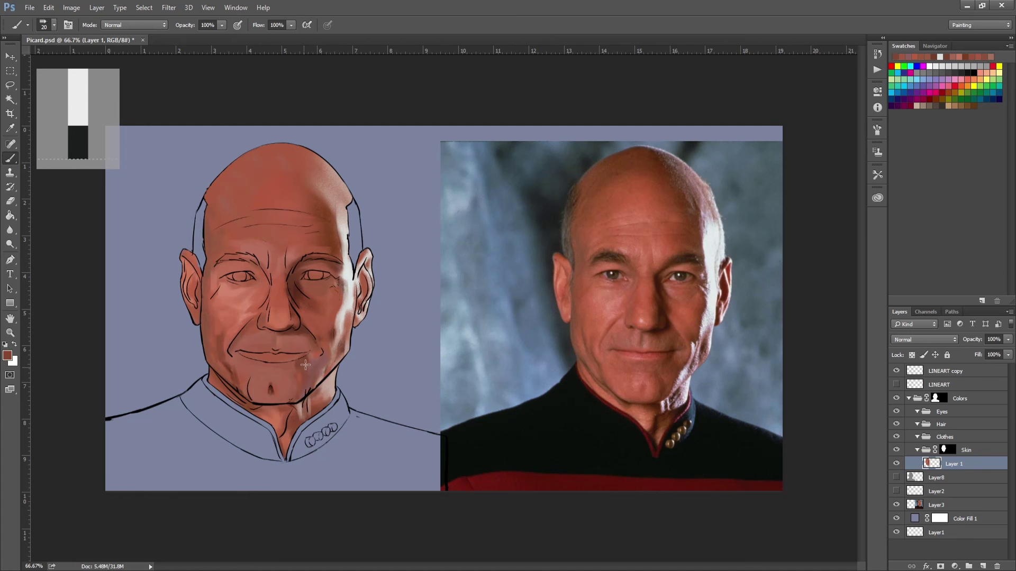
{"action": "left_click", "coordinate": [566, 373], "text": "alt"}
{"action": "left_click_drag", "start_coordinate": [238, 376], "coordinate": [279, 395]}
{"action": "left_click", "coordinate": [238, 381], "text": "alt"}
- Shade the crown and upper forehead with sampled brown and pink skin tones
{"action": "left_click", "coordinate": [322, 220], "text": "alt"}
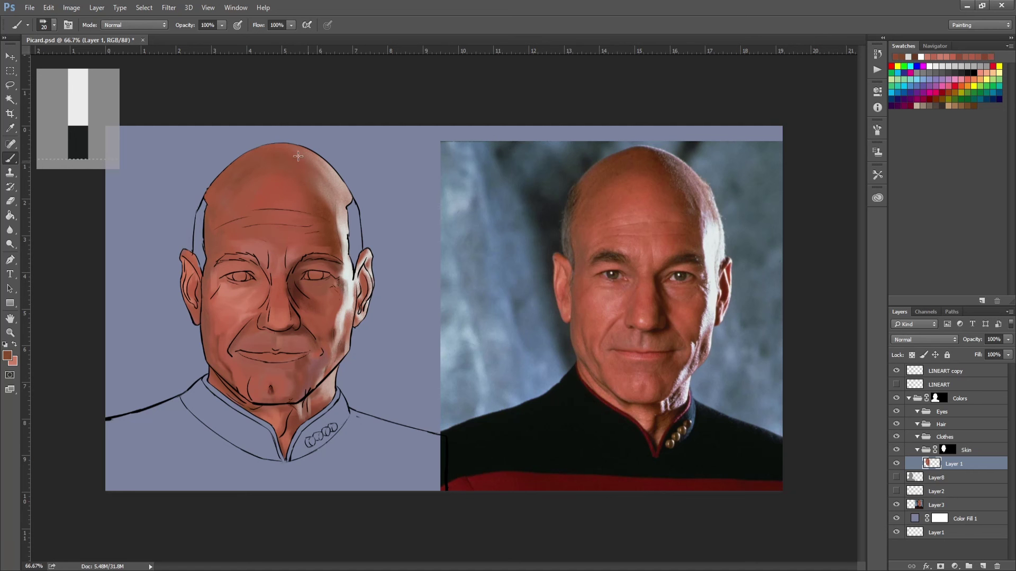
{"action": "left_click", "coordinate": [306, 201], "text": "alt"}
{"action": "left_click", "coordinate": [274, 252], "text": "alt"}
{"action": "left_click", "coordinate": [276, 201], "text": "alt"}
{"action": "left_click", "coordinate": [315, 212], "text": "alt"}
- Blend the tones across the middle forehead, its wrinkles and the area above the left brow
{"action": "left_click", "coordinate": [233, 245], "text": "alt"}
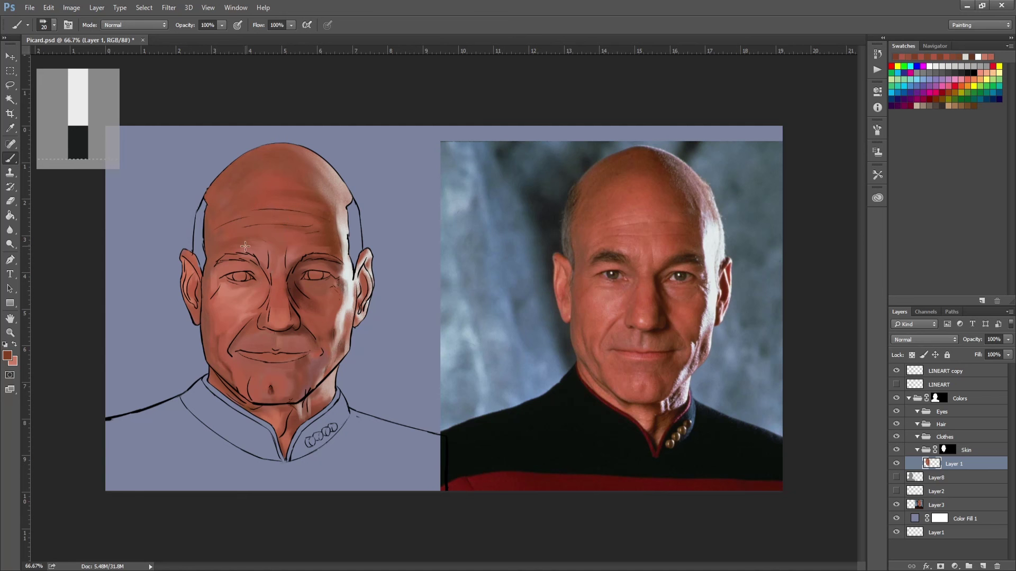
{"action": "left_click", "coordinate": [233, 229], "text": "alt"}
{"action": "mouse_move", "coordinate": [248, 201]}
{"action": "left_mouse_down"}
{"action": "mouse_move", "coordinate": [288, 214]}
{"action": "mouse_move", "coordinate": [273, 197]}
{"action": "mouse_move", "coordinate": [317, 188]}
{"action": "mouse_move", "coordinate": [291, 199]}
{"action": "left_mouse_up"}
{"action": "left_click", "coordinate": [296, 203], "text": "alt"}
{"action": "mouse_move", "coordinate": [252, 235]}
{"action": "left_mouse_down"}
{"action": "mouse_move", "coordinate": [233, 241]}
{"action": "mouse_move", "coordinate": [240, 225]}
{"action": "left_mouse_up"}
{"action": "left_click", "coordinate": [217, 218], "text": "alt"}
- Erase the nose bridge lines from the LINEART copy layer and repaint the nose bridge on the skin layer
{"action": "left_click", "coordinate": [905, 374]}
{"action": "key", "text": "e"}
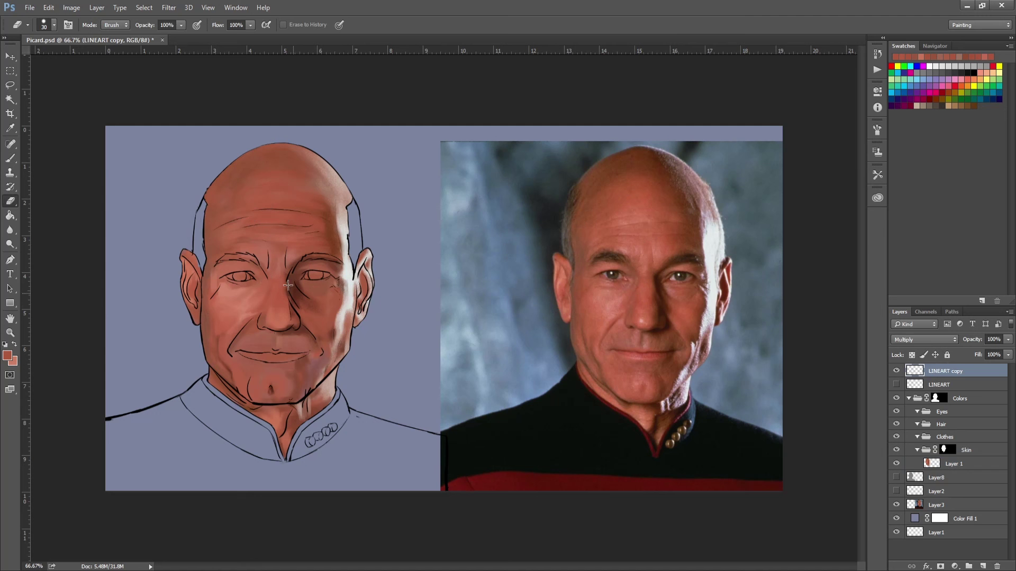
{"action": "left_click", "coordinate": [953, 463]}
{"action": "key", "text": "b"}
{"action": "left_click", "coordinate": [288, 294], "text": "alt"}
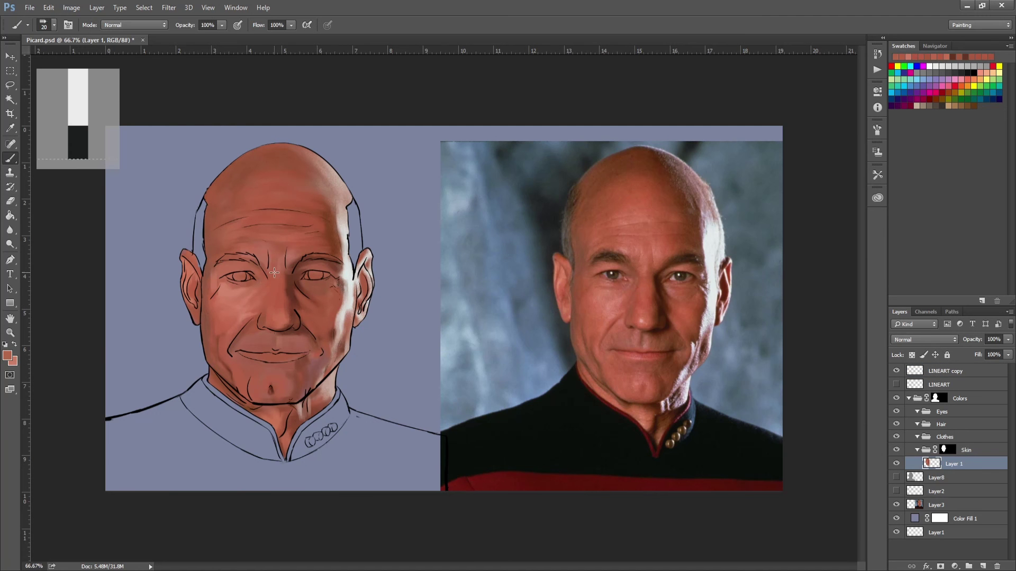
- Erase the remaining smile line and chin crease lines from the LINEART copy layer, and return to the skin layer
{"action": "left_click", "coordinate": [919, 374]}
{"action": "key", "text": "e"}
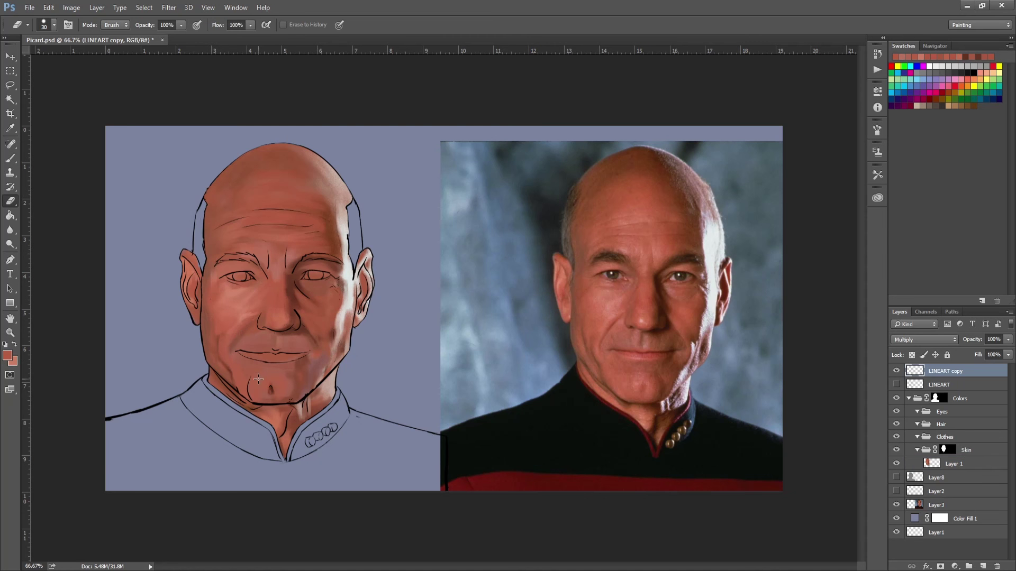
{"action": "left_click", "coordinate": [952, 463]}
{"action": "key", "text": "b"}
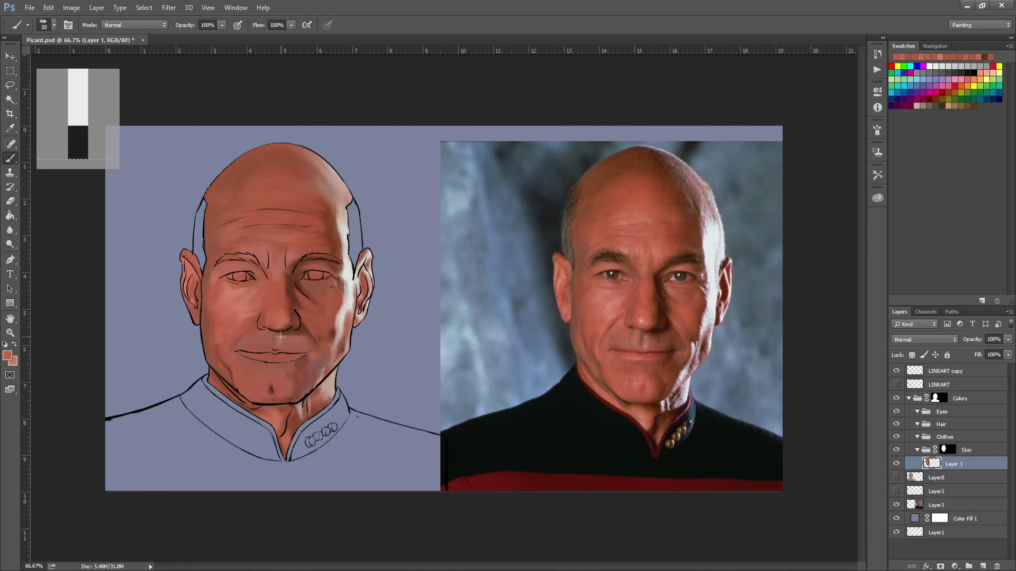
- Blend sampled skin tones over the left-hand cheek, the side of the nose and the area under the left-hand eye
{"action": "left_click", "coordinate": [232, 306], "text": "alt"}
{"action": "left_click", "coordinate": [284, 288], "text": "alt"}
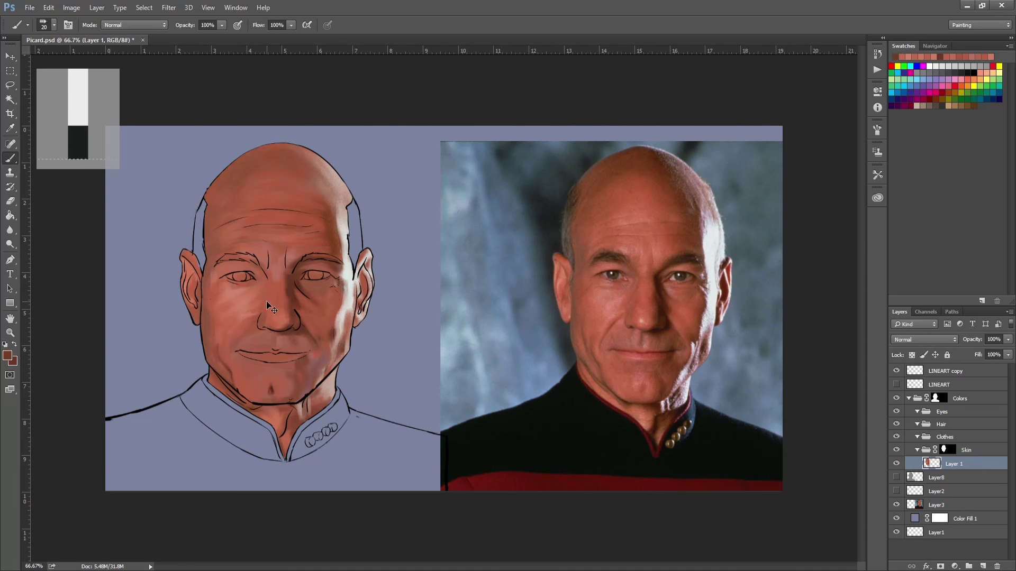
{"action": "left_click", "coordinate": [249, 269], "text": "alt"}
{"action": "left_click", "coordinate": [277, 281], "text": "alt"}
{"action": "left_click", "coordinate": [256, 299], "text": "alt"}
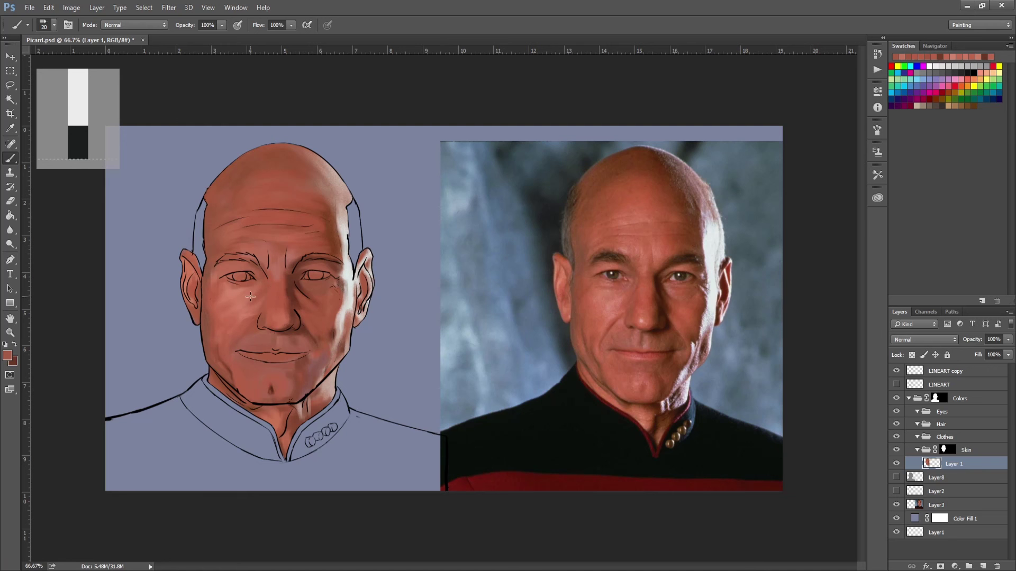
{"action": "left_click", "coordinate": [270, 301], "text": "alt"}
{"action": "left_click", "coordinate": [268, 277], "text": "alt"}
{"action": "left_click", "coordinate": [228, 278], "text": "alt"}
- Flip the canvas horizontally and blend sampled skin tones across the nose, inner cheek and upper lip
{"action": "key", "text": "ctrl+shift+h"}
{"action": "left_click", "coordinate": [599, 301], "text": "alt"}
{"action": "left_click", "coordinate": [653, 280], "text": "alt"}
{"action": "left_click", "coordinate": [617, 319], "text": "alt"}
{"action": "left_click", "coordinate": [638, 335], "text": "alt"}
- Clean up stray line art around the mouth on the LINEART copy layer, and touch up the lips and nose bridge on the skin layer
{"action": "left_click", "coordinate": [959, 372]}
{"action": "key", "text": "e"}
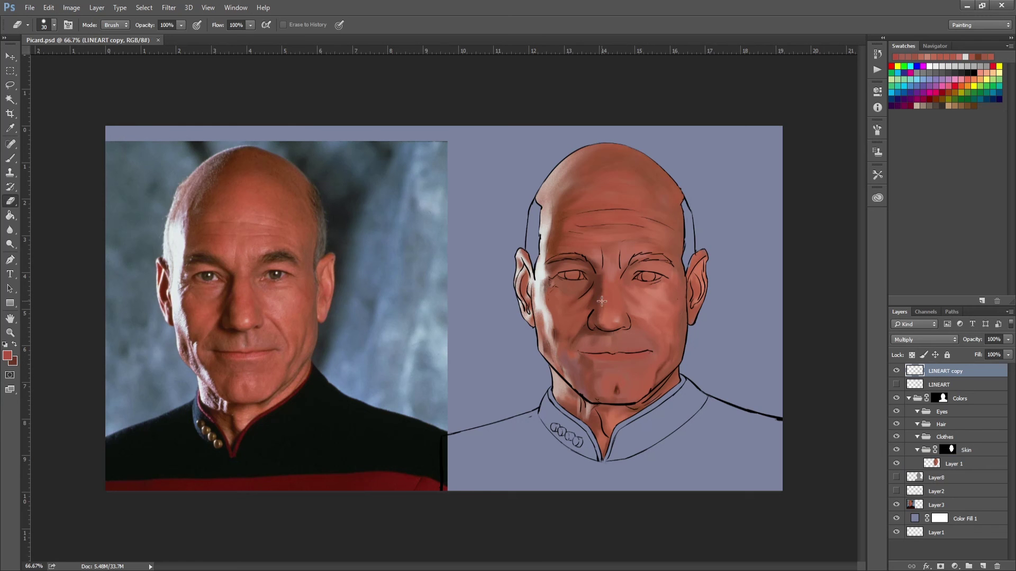
{"action": "right_click", "coordinate": [578, 364], "text": "ctrl+alt"}
{"action": "key", "text": "b"}
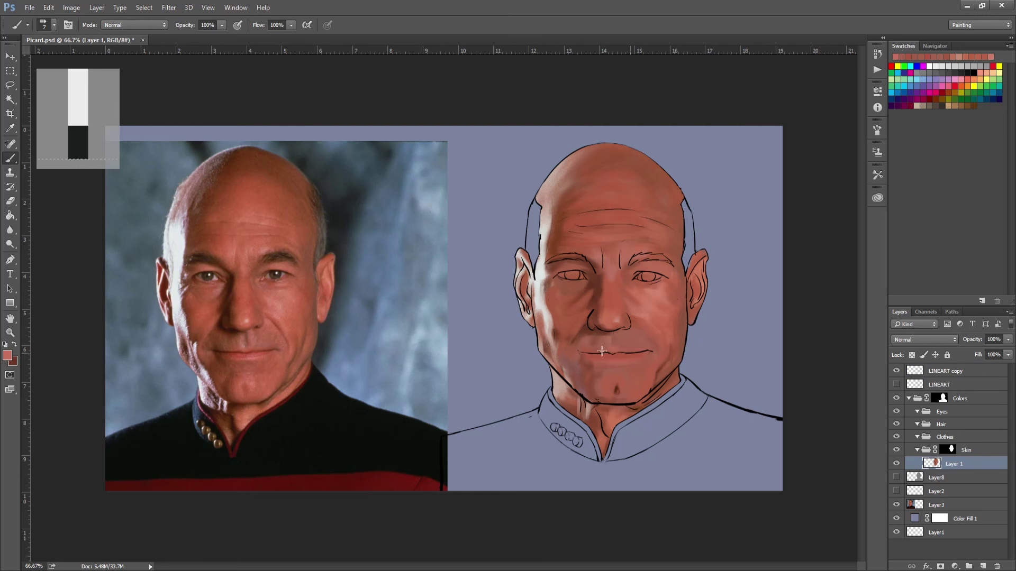
{"action": "left_click", "coordinate": [614, 289], "text": "alt"}
{"action": "left_click", "coordinate": [616, 229], "text": "alt"}
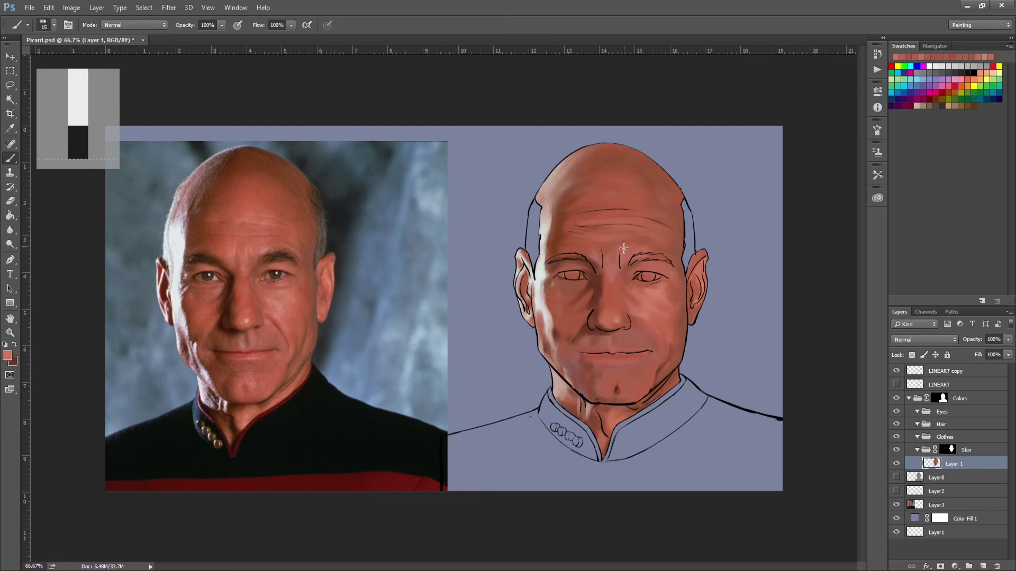
- Shade both sides of the jaw and the chin with sampled tones, adding light color along the lit jaw edge
{"action": "left_click", "coordinate": [661, 370], "text": "alt"}
{"action": "mouse_move", "coordinate": [677, 375]}
{"action": "left_mouse_down"}
{"action": "mouse_move", "coordinate": [625, 412]}
{"action": "mouse_move", "coordinate": [679, 357]}
{"action": "left_mouse_up"}
{"action": "left_click", "coordinate": [662, 380], "text": "alt"}
{"action": "left_click", "coordinate": [541, 353], "text": "alt"}
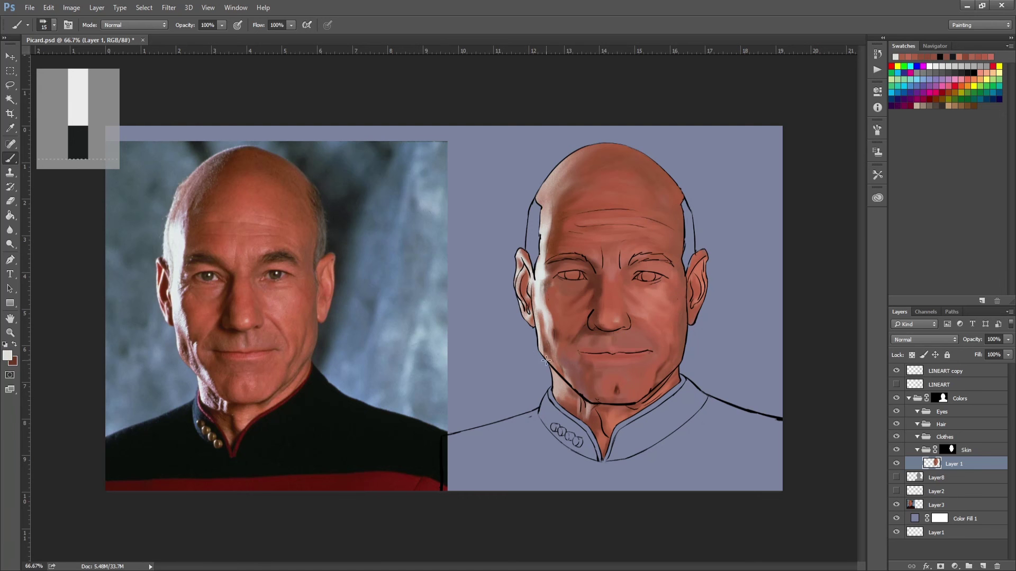
{"action": "left_click", "coordinate": [543, 340], "text": "alt"}
{"action": "left_click", "coordinate": [564, 386], "text": "alt"}
{"action": "left_click", "coordinate": [613, 361], "text": "alt"}
{"action": "left_click", "coordinate": [586, 366], "text": "alt"}
- Blend sampled skin tones across the shaded-side cheek, the nose bridge and the area around the lit-side eye
{"action": "key", "text": "bracketright"}
{"action": "key", "text": "bracketright"}
{"action": "left_click", "coordinate": [668, 318], "text": "alt"}
{"action": "left_click_drag", "start_coordinate": [637, 307], "coordinate": [624, 290]}
{"action": "key", "text": "bracketleft"}
{"action": "mouse_move", "coordinate": [569, 276]}
{"action": "left_mouse_down"}
{"action": "mouse_move", "coordinate": [593, 261]}
{"action": "mouse_move", "coordinate": [547, 279]}
{"action": "left_mouse_up"}
{"action": "left_click", "coordinate": [553, 270], "text": "alt"}
{"action": "mouse_move", "coordinate": [596, 271]}
{"action": "left_mouse_down"}
{"action": "mouse_move", "coordinate": [598, 295]}
{"action": "mouse_move", "coordinate": [608, 261]}
{"action": "left_mouse_up"}
{"action": "left_click", "coordinate": [622, 232], "text": "alt"}
{"action": "left_click", "coordinate": [622, 291], "text": "alt"}
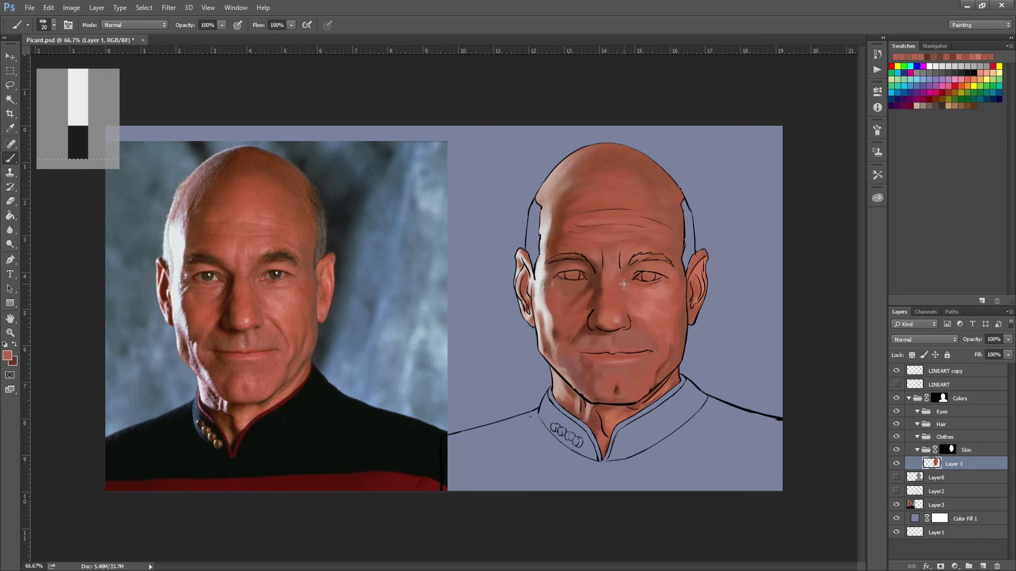
- Erase the frown lines between the eyebrows from the LINEART copy layer, and return to painting on the skin layer
{"action": "key", "text": "e"}
{"action": "key", "text": "alt+shift+bracketright"}
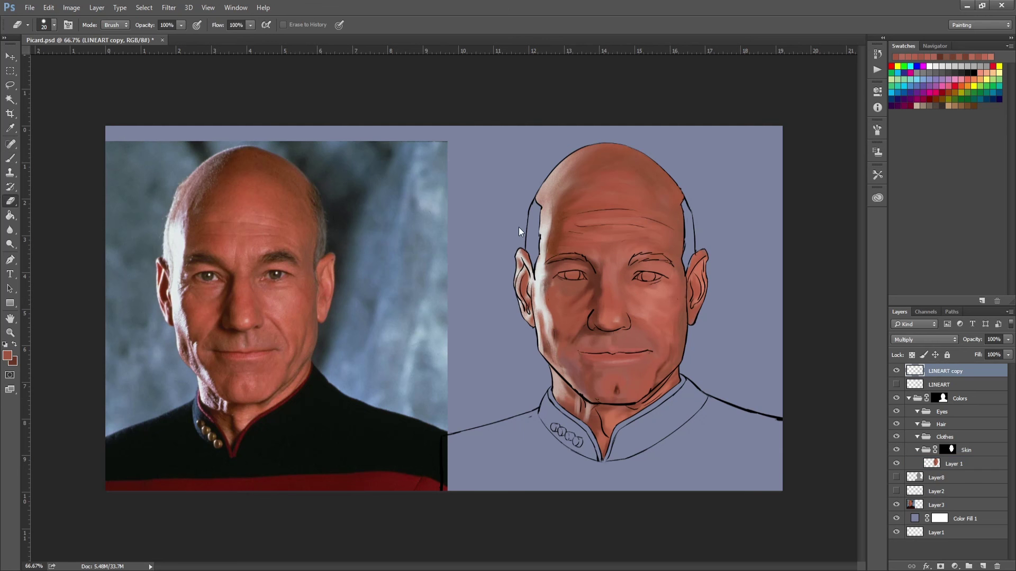
{"action": "key", "text": "b"}
{"action": "left_click", "coordinate": [607, 261], "text": "ctrl"}
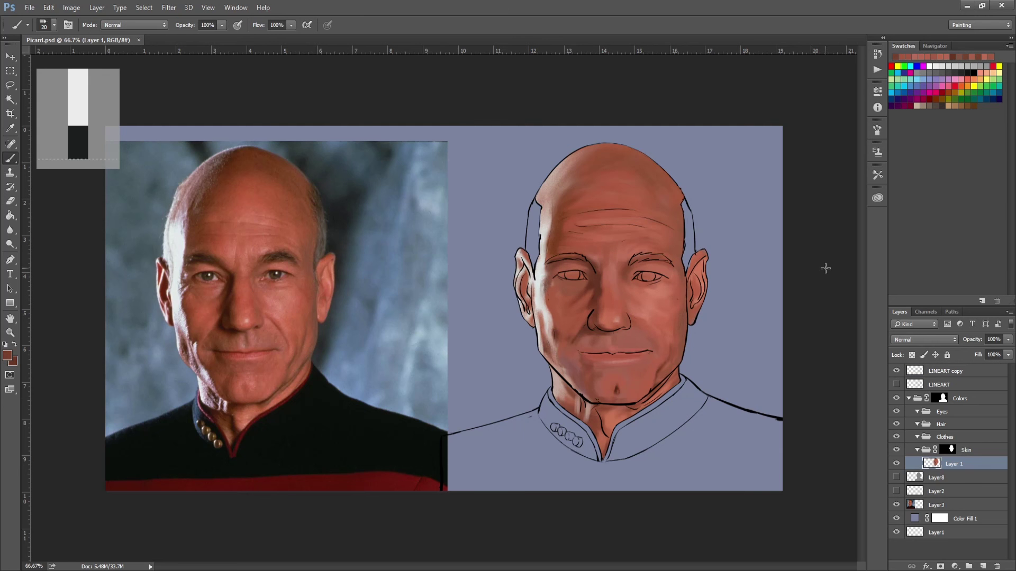
- Try to paint a pale highlight along the lower forehead wrinkle
{"action": "key", "text": "x"}
{"action": "mouse_move", "coordinate": [609, 225]}
{"action": "left_mouse_down"}
{"action": "mouse_move", "coordinate": [659, 226]}
{"action": "mouse_move", "coordinate": [642, 223]}
{"action": "left_mouse_up"}
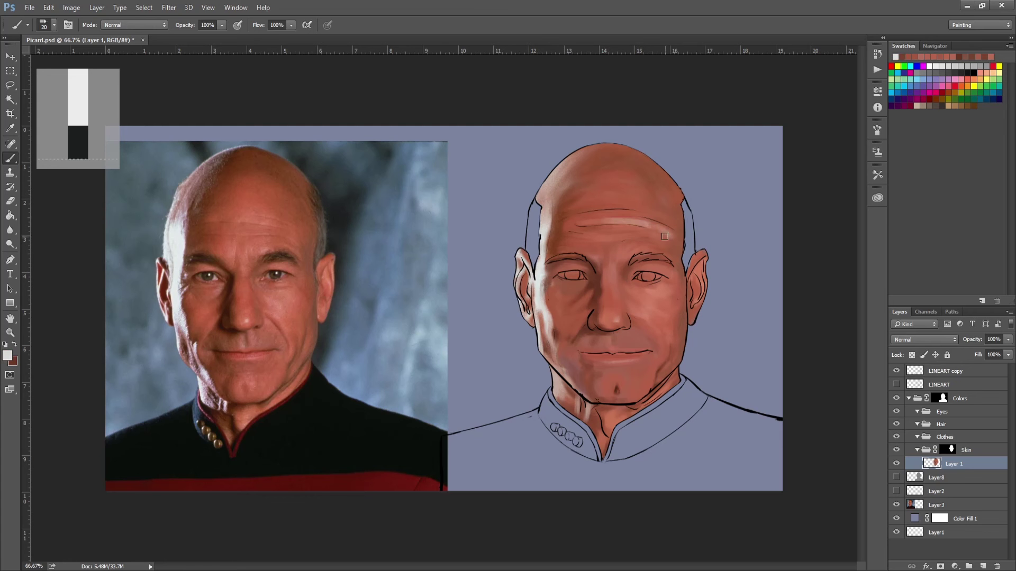
{"action": "key", "text": "ctrl+alt+z"}
{"action": "key", "text": "ctrl+alt+z"}
- Blend sampled skin tones around the forehead wrinkles, between the eyebrows and below the shaded-side eye
{"action": "left_click", "coordinate": [559, 206], "text": "alt"}
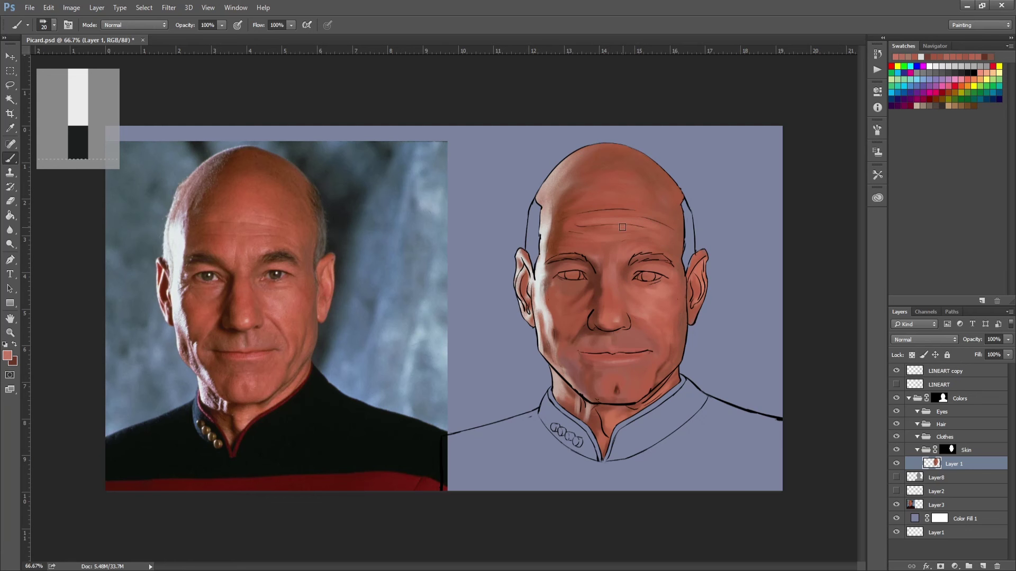
{"action": "mouse_move", "coordinate": [614, 202]}
{"action": "left_mouse_down"}
{"action": "mouse_move", "coordinate": [576, 220]}
{"action": "mouse_move", "coordinate": [567, 236]}
{"action": "left_mouse_up"}
{"action": "left_click", "coordinate": [592, 234], "text": "alt"}
{"action": "key", "text": "bracketright"}
{"action": "key", "text": "bracketright"}
{"action": "key", "text": "bracketright"}
{"action": "left_click_drag", "start_coordinate": [656, 201], "coordinate": [602, 222]}
{"action": "key", "text": "ctrl+alt+z"}
{"action": "left_click", "coordinate": [616, 242], "text": "alt"}
{"action": "left_click", "coordinate": [642, 286], "text": "alt"}
- Shade the inner folds of the lit-side ear with sampled dark and pink skin tones
{"action": "left_click", "coordinate": [705, 266], "text": "alt"}
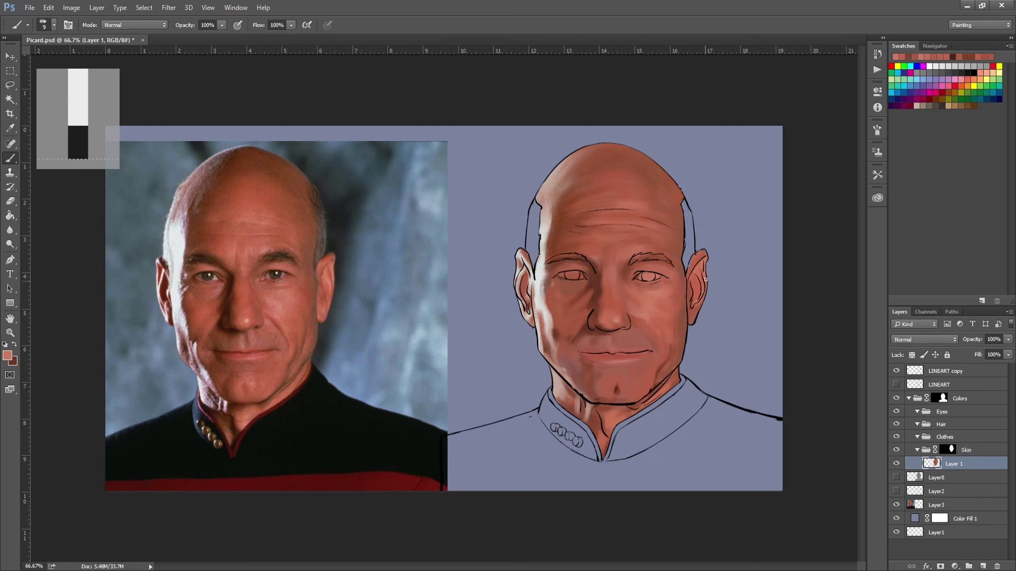
{"action": "left_click", "coordinate": [559, 329], "text": "alt"}
{"action": "left_click", "coordinate": [525, 287], "text": "alt"}
{"action": "left_click", "coordinate": [529, 289], "text": "alt"}
{"action": "left_click", "coordinate": [527, 265], "text": "alt"}
{"action": "left_click", "coordinate": [616, 250], "text": "alt"}
{"action": "left_click", "coordinate": [525, 294], "text": "alt"}
{"action": "left_click", "coordinate": [527, 297], "text": "alt"}
{"action": "left_click", "coordinate": [531, 301], "text": "alt"}
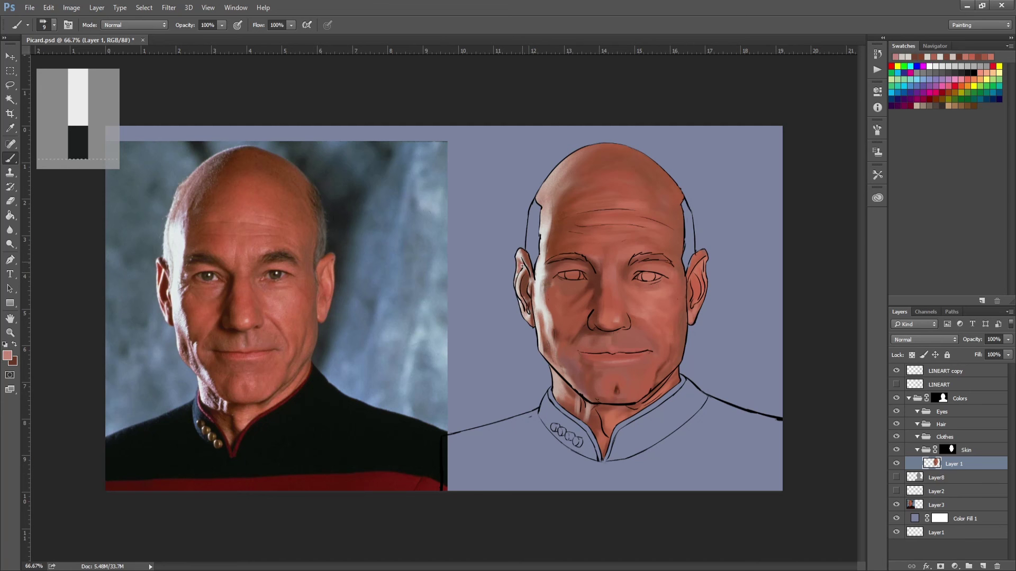
- Shade the eyelids and outer corners of both eyes with sampled light and brown tones
{"action": "left_click", "coordinate": [552, 275], "text": "alt"}
{"action": "left_click", "coordinate": [550, 283], "text": "alt"}
{"action": "left_click", "coordinate": [555, 277], "text": "alt"}
{"action": "left_click", "coordinate": [662, 279], "text": "alt"}
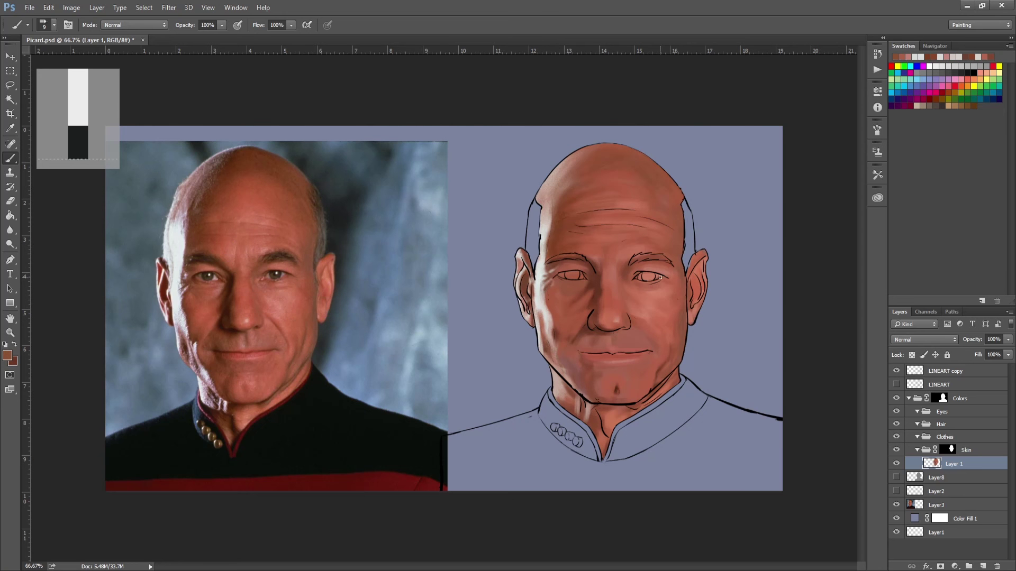
{"action": "left_click", "coordinate": [656, 269], "text": "alt"}
- Shade the folds, rim and lobe of the shaded-side ear with sampled skin tones
{"action": "key", "text": "bracketright"}
{"action": "key", "text": "bracketright"}
{"action": "left_click", "coordinate": [693, 276], "text": "alt"}
{"action": "left_click", "coordinate": [699, 278], "text": "alt"}
{"action": "left_click", "coordinate": [687, 279], "text": "alt"}
{"action": "left_click", "coordinate": [698, 294], "text": "alt"}
{"action": "left_click", "coordinate": [708, 275], "text": "alt"}
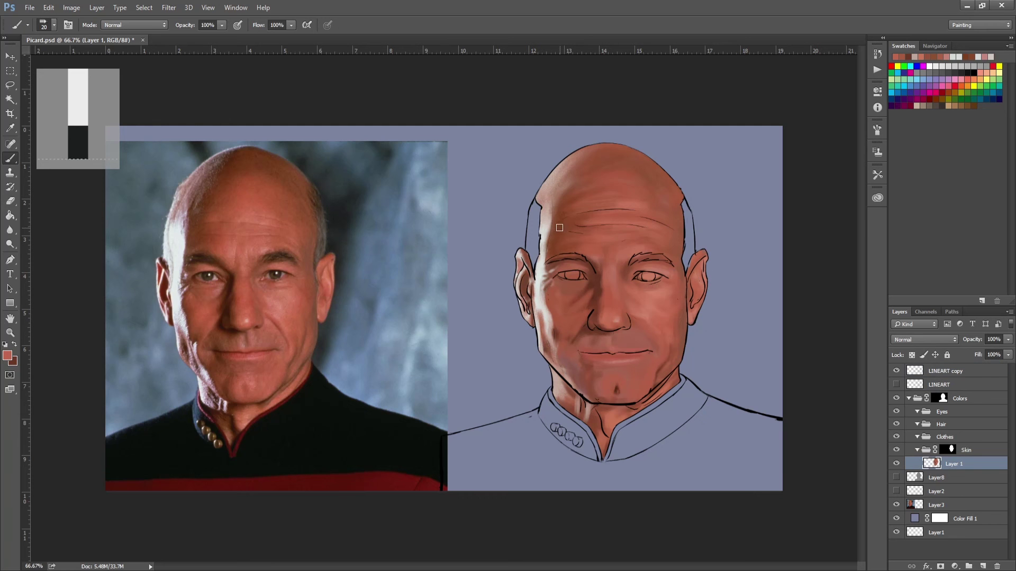
{"action": "key", "text": "bracketleft"}
{"action": "key", "text": "bracketleft"}
{"action": "key", "text": "bracketleft"}
{"action": "left_click", "coordinate": [697, 270], "text": "alt"}
{"action": "left_click", "coordinate": [695, 282], "text": "alt"}
{"action": "left_click", "coordinate": [698, 290], "text": "alt"}
{"action": "left_click", "coordinate": [692, 318], "text": "alt"}
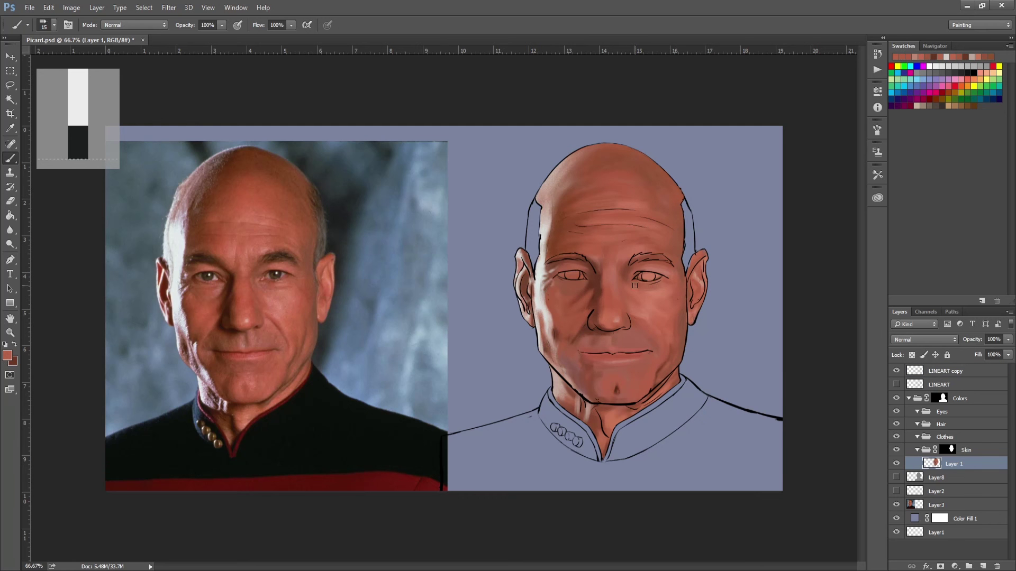
- Flip the canvas back and extend the mouth line's right-hand corner in black on the LINEART copy layer
{"action": "key", "text": "h"}
{"action": "key", "text": "alt+period"}
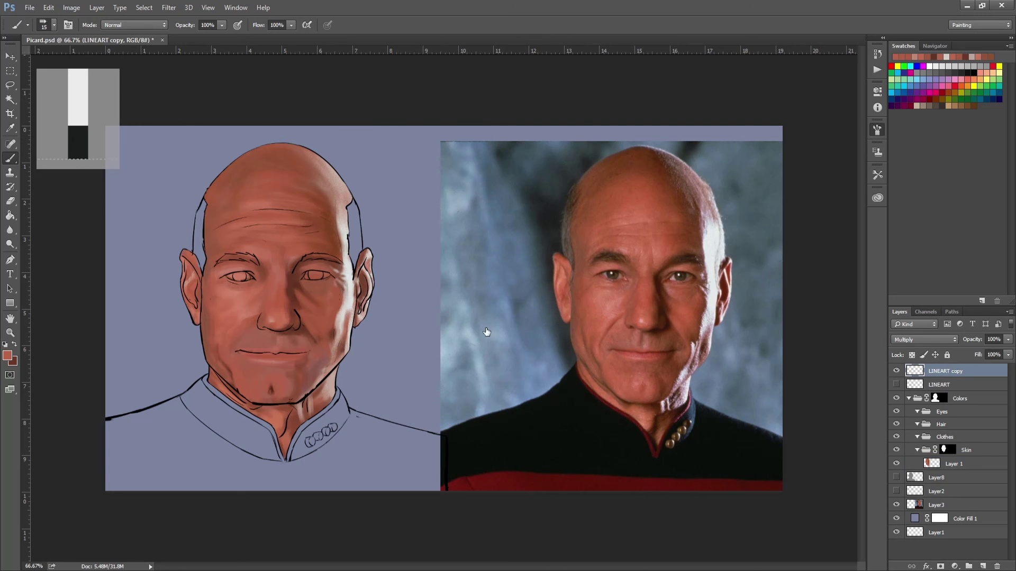
{"action": "key", "text": "bracketleft"}
{"action": "key", "text": "bracketleft"}
{"action": "key", "text": "x"}
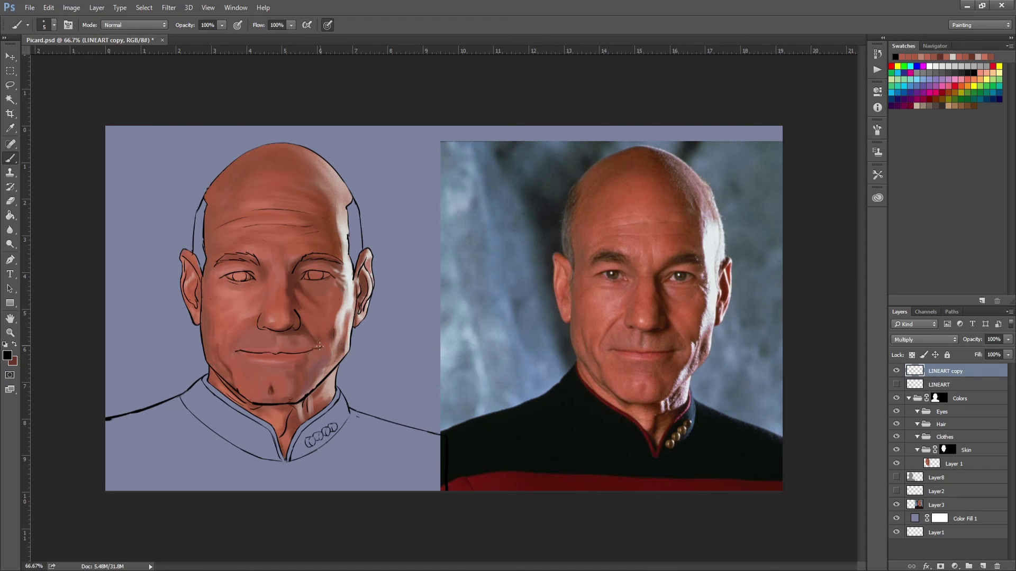
- Shade the skin around the right-hand mouth corner and lower cheek on the skin layer with sampled brown and light tones
{"action": "key", "text": "alt+bracketleft"}
{"action": "key", "text": "bracketright"}
{"action": "key", "text": "bracketright"}
{"action": "left_click", "coordinate": [302, 368], "text": "alt"}
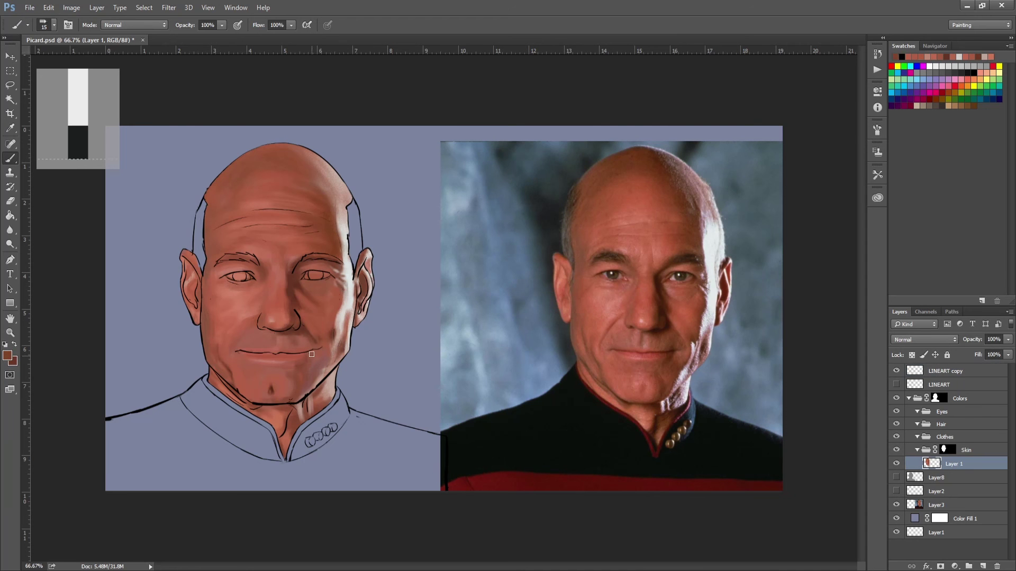
{"action": "left_click_drag", "start_coordinate": [341, 343], "coordinate": [325, 324]}
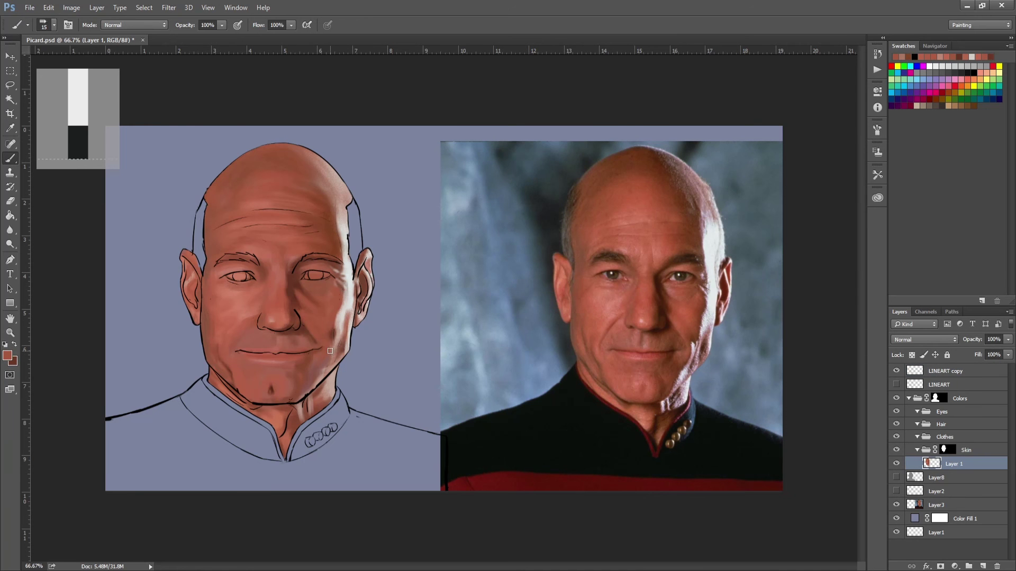
{"action": "left_click", "coordinate": [327, 360], "text": "alt"}
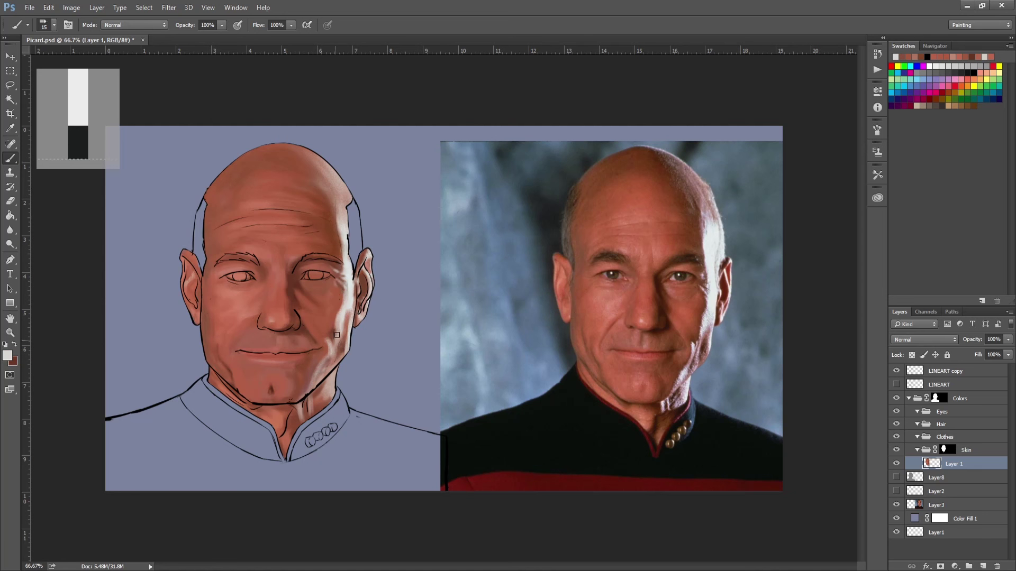
{"action": "left_click", "coordinate": [326, 310], "text": "alt"}
{"action": "left_click", "coordinate": [315, 312], "text": "alt"}
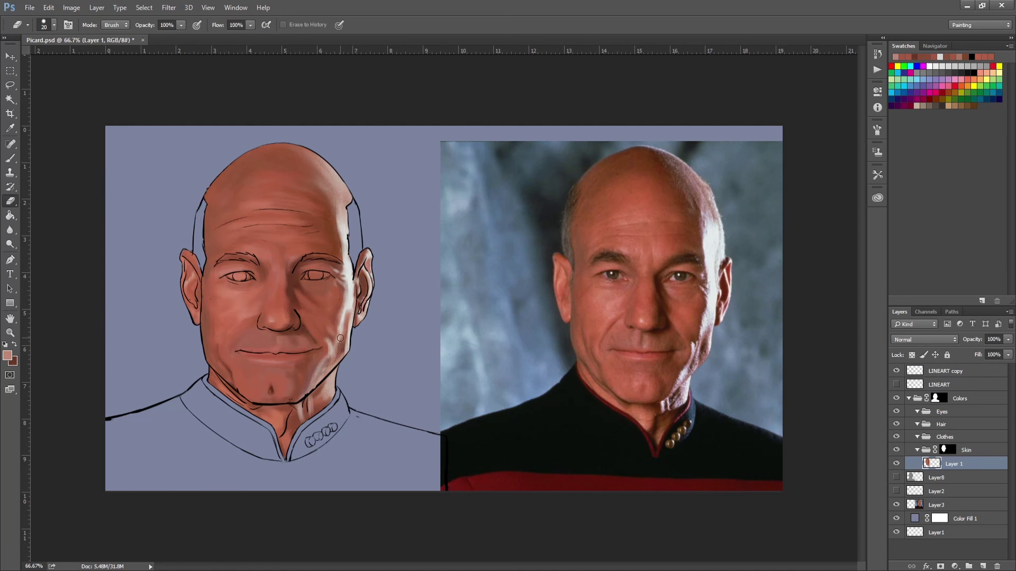
- Refine the highlights and skin tones along the right-hand cheek edge, ear and temple
{"action": "left_click", "coordinate": [303, 302], "text": "alt"}
{"action": "mouse_move", "coordinate": [338, 290]}
{"action": "left_mouse_down"}
{"action": "mouse_move", "coordinate": [352, 296]}
{"action": "mouse_move", "coordinate": [347, 346]}
{"action": "mouse_move", "coordinate": [348, 315]}
{"action": "left_mouse_up"}
{"action": "left_click", "coordinate": [344, 328], "text": "alt"}
{"action": "left_click", "coordinate": [349, 333], "text": "alt"}
{"action": "left_click", "coordinate": [347, 323], "text": "alt"}
{"action": "left_click", "coordinate": [360, 276], "text": "alt"}
{"action": "left_click", "coordinate": [343, 269], "text": "alt"}
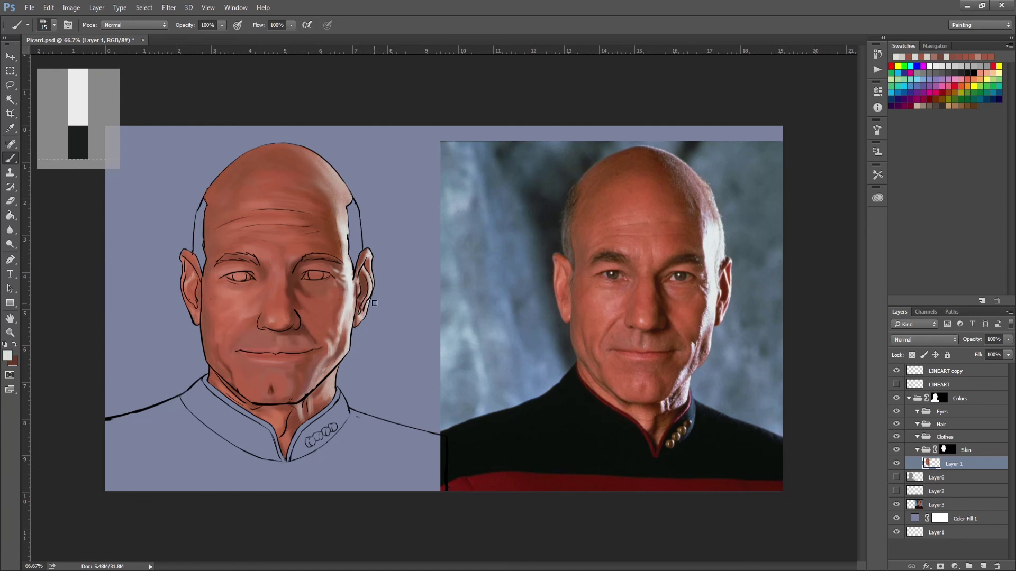
{"action": "left_click", "coordinate": [364, 315], "text": "alt"}
{"action": "left_click", "coordinate": [352, 241], "text": "alt"}
{"action": "left_click_drag", "start_coordinate": [341, 244], "coordinate": [347, 249]}
- Blend sampled skin tones across the forehead, the space between the eyebrows and the left side of the nose
{"action": "left_click", "coordinate": [229, 267], "text": "alt"}
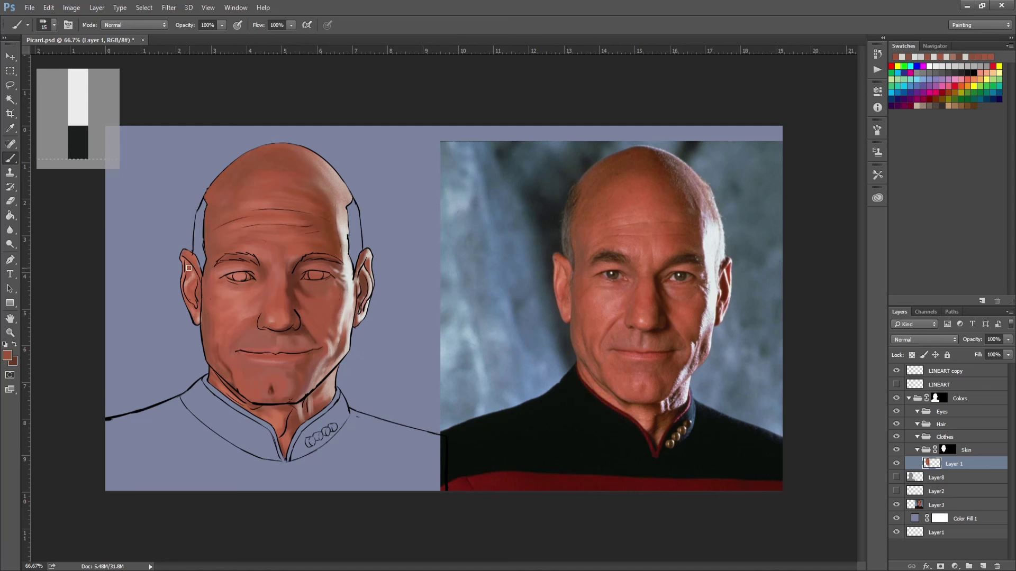
{"action": "left_click", "coordinate": [275, 196], "text": "alt"}
{"action": "left_click", "coordinate": [257, 242], "text": "alt"}
{"action": "left_click", "coordinate": [275, 273], "text": "alt"}
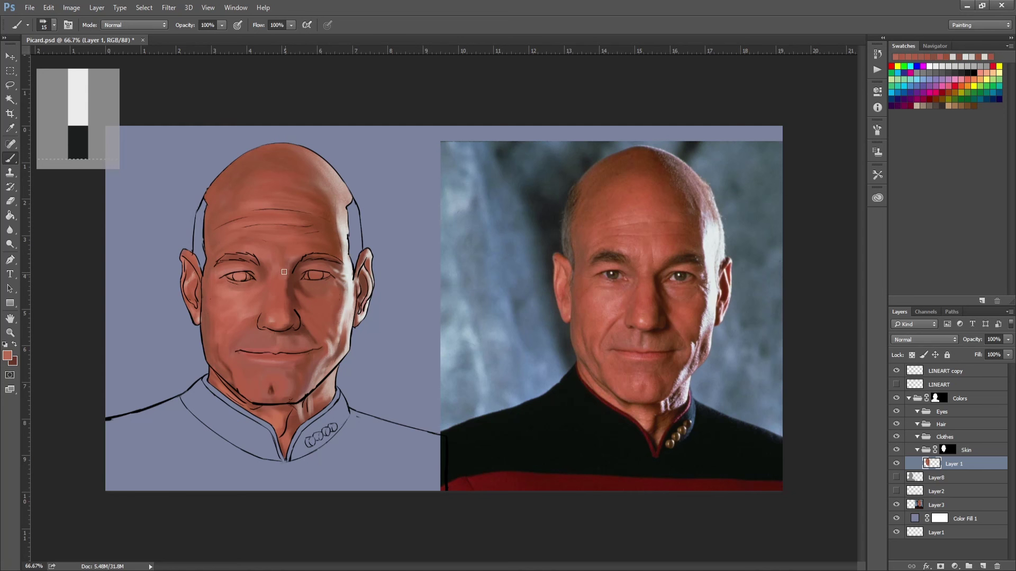
{"action": "left_click", "coordinate": [272, 284], "text": "alt"}
{"action": "left_click", "coordinate": [259, 307], "text": "alt"}
{"action": "left_click", "coordinate": [259, 311], "text": "alt"}
- Shade the left-hand lower cheek and jaw edge with sampled skin tones
{"action": "left_click", "coordinate": [248, 358], "text": "alt"}
{"action": "left_click", "coordinate": [219, 340], "text": "alt"}
{"action": "left_click", "coordinate": [217, 339], "text": "alt"}
{"action": "scroll", "coordinate": [212, 330], "scroll_direction": "up", "scroll_amount": 2}
{"action": "left_click", "coordinate": [197, 339], "text": "alt"}
{"action": "left_click", "coordinate": [203, 347], "text": "alt"}
- Touch up the upper lip area and the base of the nose with sampled skin tones
{"action": "left_click", "coordinate": [253, 342], "text": "alt"}
{"action": "left_click", "coordinate": [285, 328], "text": "alt"}
{"action": "left_click", "coordinate": [259, 304], "text": "alt"}
{"action": "left_click", "coordinate": [280, 323], "text": "alt"}
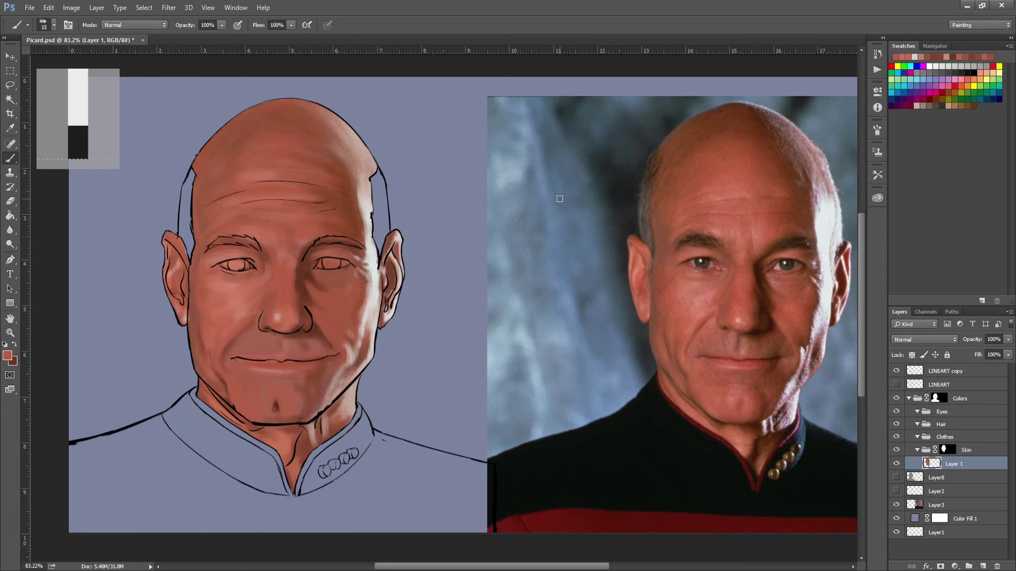
- Blend sampled skin tones around the inner corner and underside of the left-hand eye and into the cheek
{"action": "left_click", "coordinate": [259, 270], "text": "alt"}
{"action": "left_click", "coordinate": [259, 269], "text": "alt"}
{"action": "left_click", "coordinate": [258, 268], "text": "alt"}
{"action": "left_click", "coordinate": [258, 271], "text": "alt"}
{"action": "left_click", "coordinate": [228, 275], "text": "alt"}
{"action": "left_click", "coordinate": [222, 309], "text": "alt"}
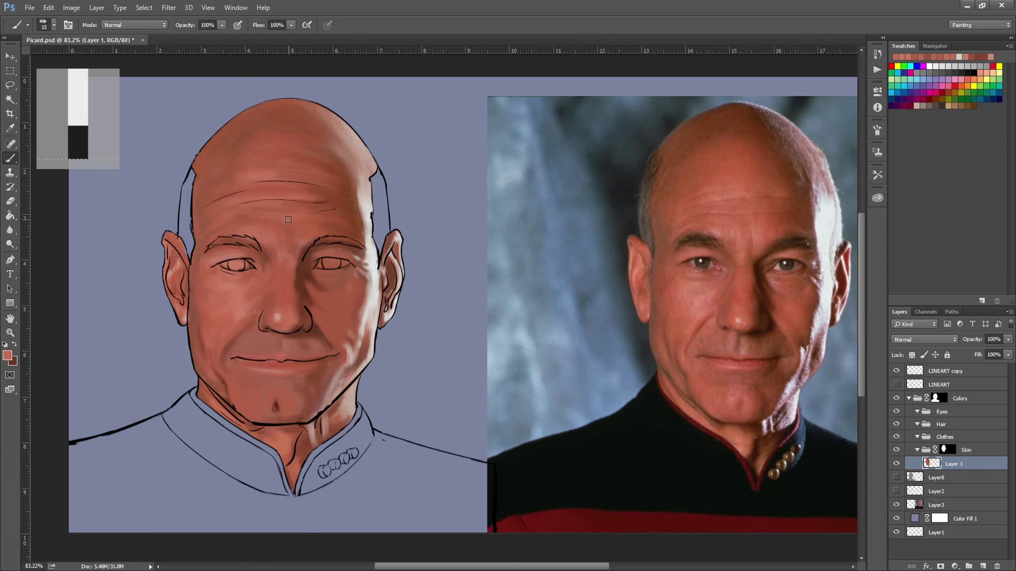
- Select both eye shapes with the Lasso and fill them with white on a new layer in the Eyes group
{"action": "left_click", "coordinate": [941, 416]}
{"action": "key", "text": "ctrl+shift+alt+n"}
{"action": "scroll", "coordinate": [261, 233], "scroll_direction": "up", "scroll_amount": 4}
{"action": "key", "text": "l"}
{"action": "mouse_move", "coordinate": [309, 332]}
{"action": "left_mouse_down"}
{"action": "mouse_move", "coordinate": [390, 349]}
{"action": "mouse_move", "coordinate": [308, 335]}
{"action": "left_mouse_up"}
{"action": "mouse_move", "coordinate": [537, 342]}
{"action": "left_mouse_down"}
{"action": "mouse_move", "coordinate": [618, 332]}
{"action": "mouse_move", "coordinate": [537, 342]}
{"action": "left_mouse_up"}
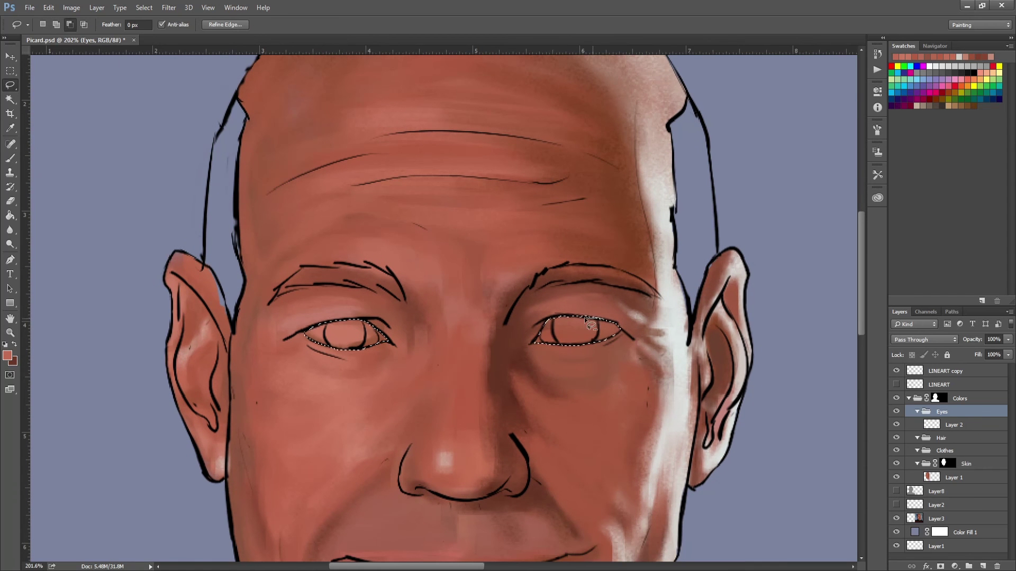
{"action": "key", "text": "b"}
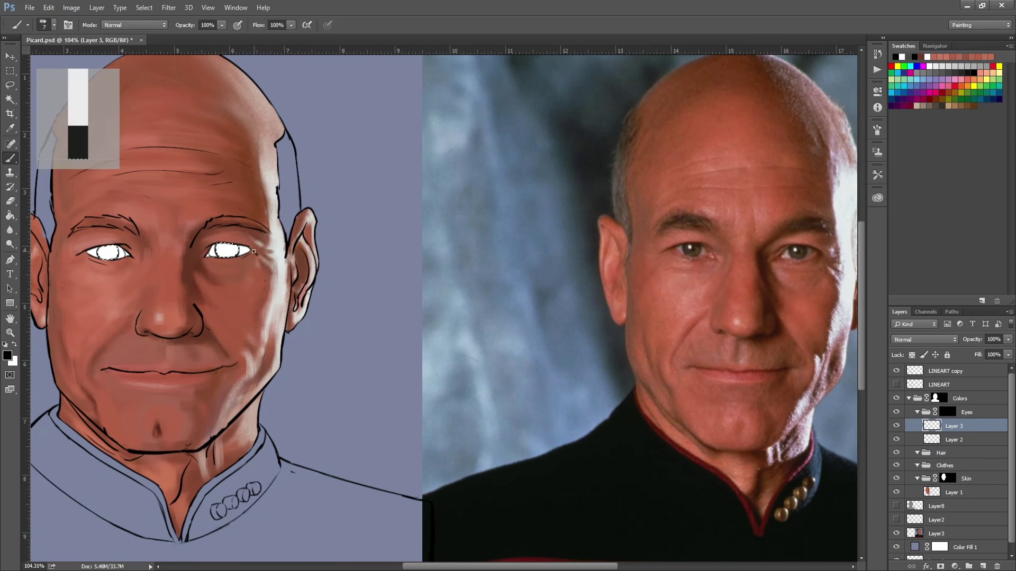
- Fill both irises on Layer 3 with an eye color sampled from the reference photo
{"action": "left_click_drag", "start_coordinate": [222, 250], "coordinate": [246, 254]}
{"action": "left_click", "coordinate": [697, 249], "text": "alt"}
{"action": "scroll", "coordinate": [804, 228], "scroll_direction": "up", "scroll_amount": 5}
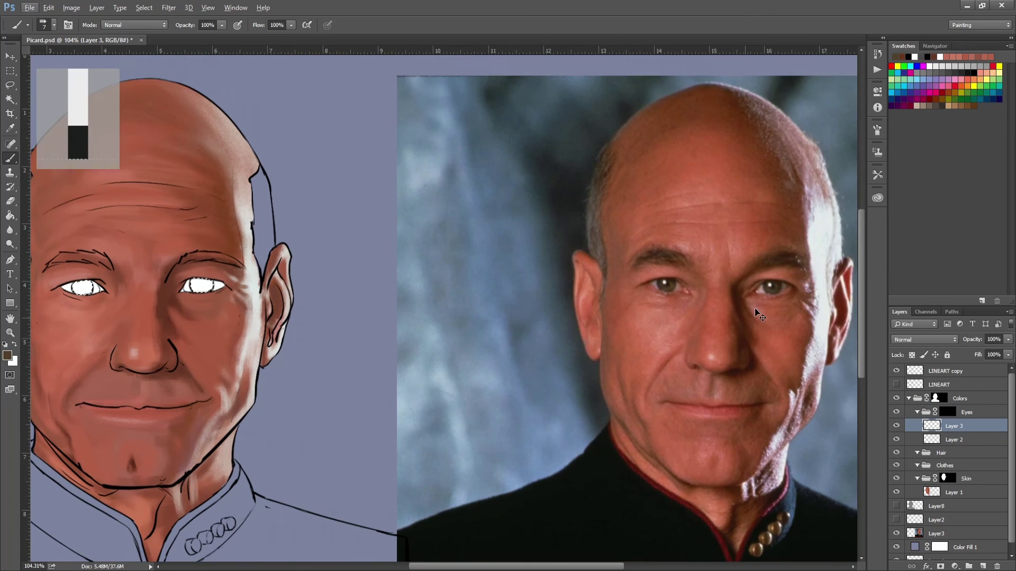
{"action": "scroll", "coordinate": [791, 283], "scroll_direction": "down", "scroll_amount": 8}
{"action": "left_click", "coordinate": [237, 260], "text": "alt"}
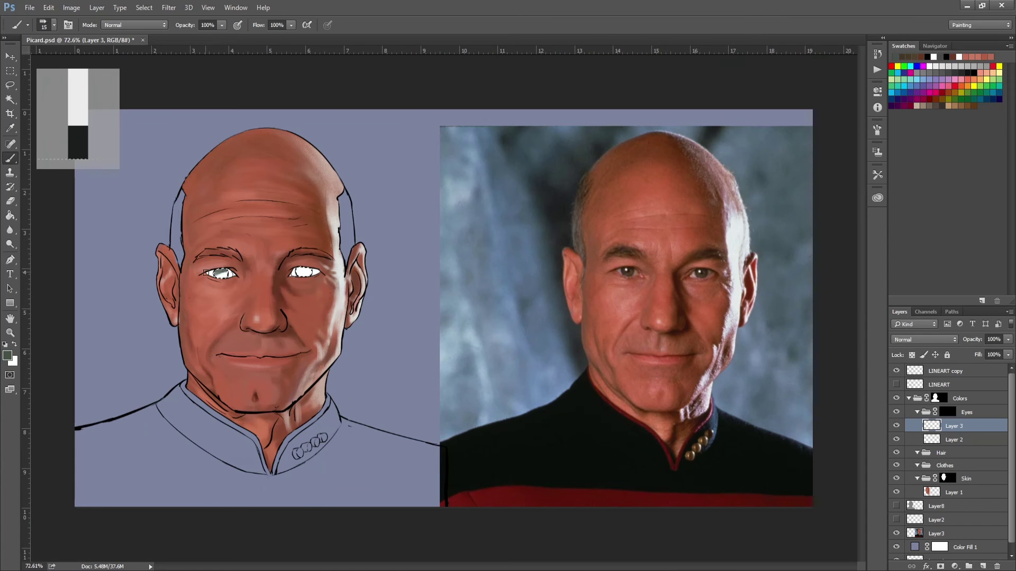
{"action": "scroll", "coordinate": [465, 247], "scroll_direction": "up", "scroll_amount": 3}
{"action": "left_click", "coordinate": [633, 276], "text": "alt"}
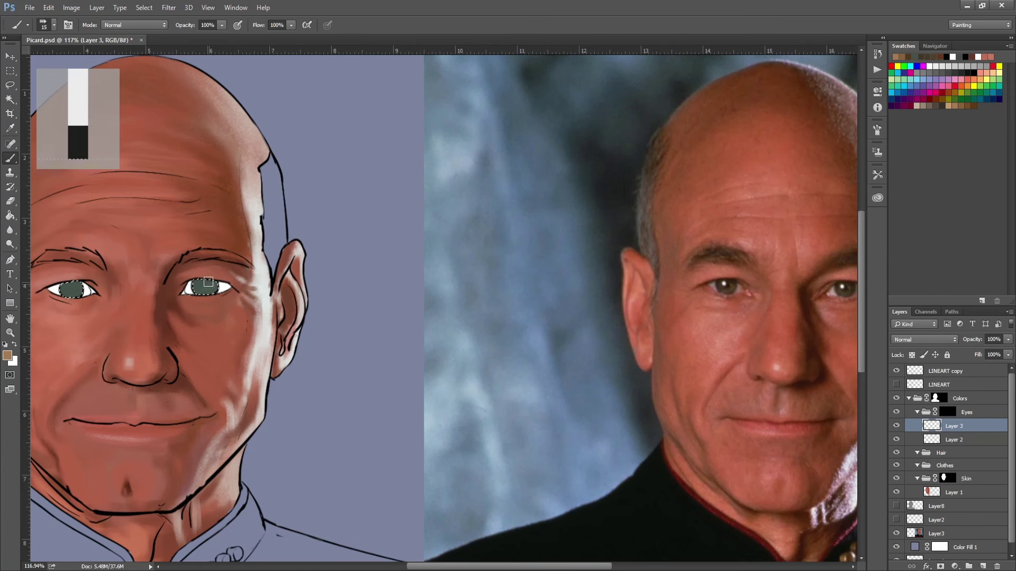
{"action": "key", "text": "alt+BackSpace"}
- Reset the colors to default and dab a black pupil into the right-hand iris
{"action": "key", "text": "bracketleft"}
{"action": "key", "text": "d"}
{"action": "left_click", "coordinate": [204, 286]}
{"action": "key", "text": "x"}
{"action": "key", "text": "alt"}
- Shade both irises with sampled brown and gray tones and darken the pupils
{"action": "left_click", "coordinate": [640, 399], "text": "alt"}
{"action": "left_click", "coordinate": [72, 292], "text": "alt"}
{"action": "left_click", "coordinate": [206, 290], "text": "alt"}
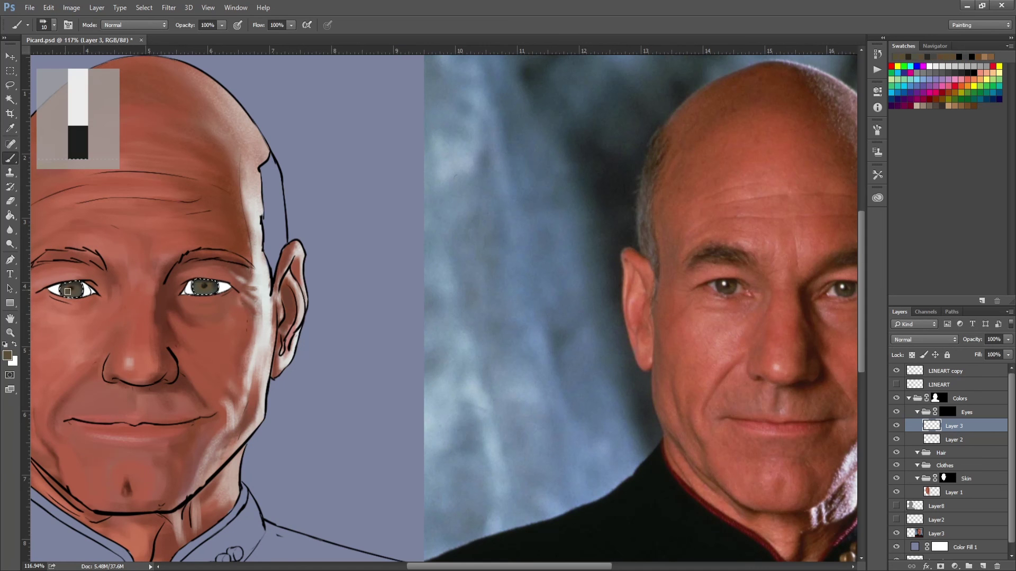
{"action": "left_click", "coordinate": [71, 288], "text": "alt"}
{"action": "left_click", "coordinate": [53, 290], "text": "alt"}
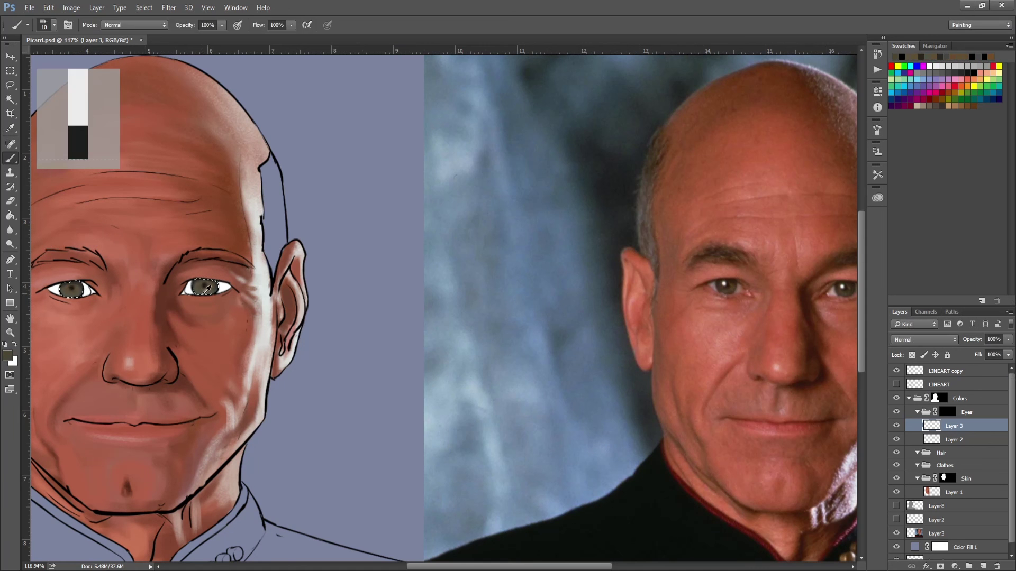
{"action": "left_click", "coordinate": [193, 293], "text": "alt"}
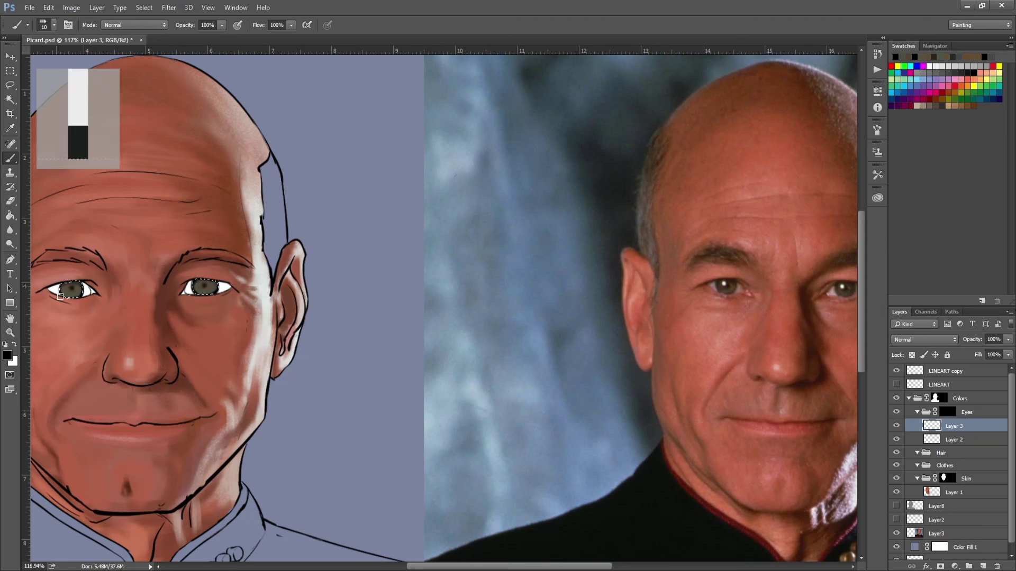
- Refine both irises on Layer 3 with sampled tones and add a white catchlight to each eye, using the reference photo's eyes as guide
{"action": "left_click", "coordinate": [213, 289], "text": "alt"}
{"action": "key", "text": "x"}
{"action": "left_click", "coordinate": [198, 293], "text": "alt"}
{"action": "scroll", "coordinate": [251, 298], "scroll_direction": "up", "scroll_amount": 5}
{"action": "left_click", "coordinate": [251, 298], "text": "alt"}
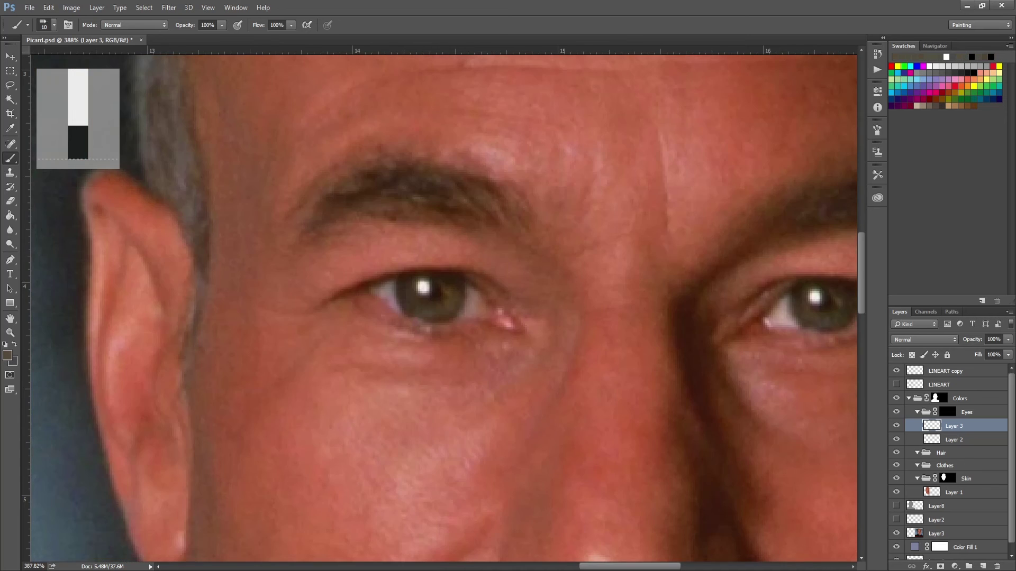
{"action": "scroll", "coordinate": [163, 251], "scroll_direction": "right", "scroll_amount": 1}
{"action": "left_click_drag", "start_coordinate": [267, 337], "coordinate": [352, 283]}
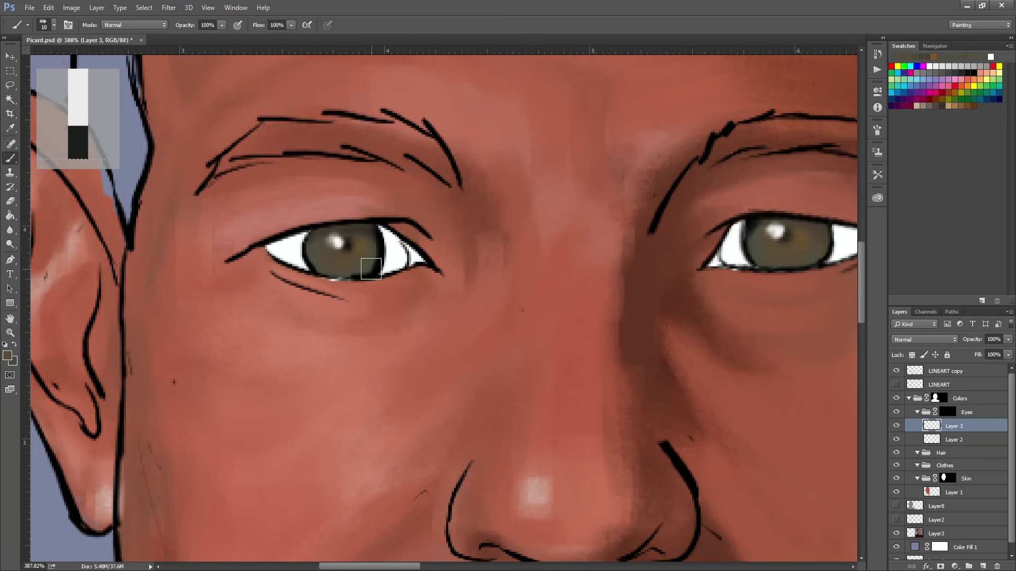
- Clean up stray marks around the eyes with the Eraser on LINEART copy and the skin's Layer 1, toggling Layer 3 to check
{"action": "left_click", "coordinate": [945, 371]}
{"action": "left_click", "coordinate": [896, 425]}
{"action": "key", "text": "e"}
{"action": "left_click", "coordinate": [954, 492]}
{"action": "left_click", "coordinate": [896, 426]}
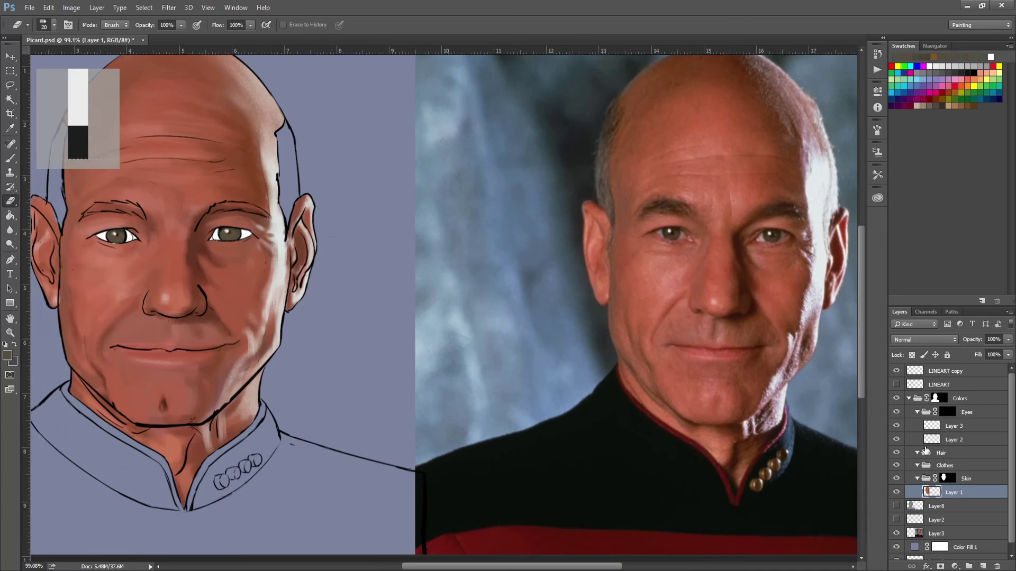
{"action": "scroll", "coordinate": [331, 263], "scroll_direction": "up", "scroll_amount": 1}
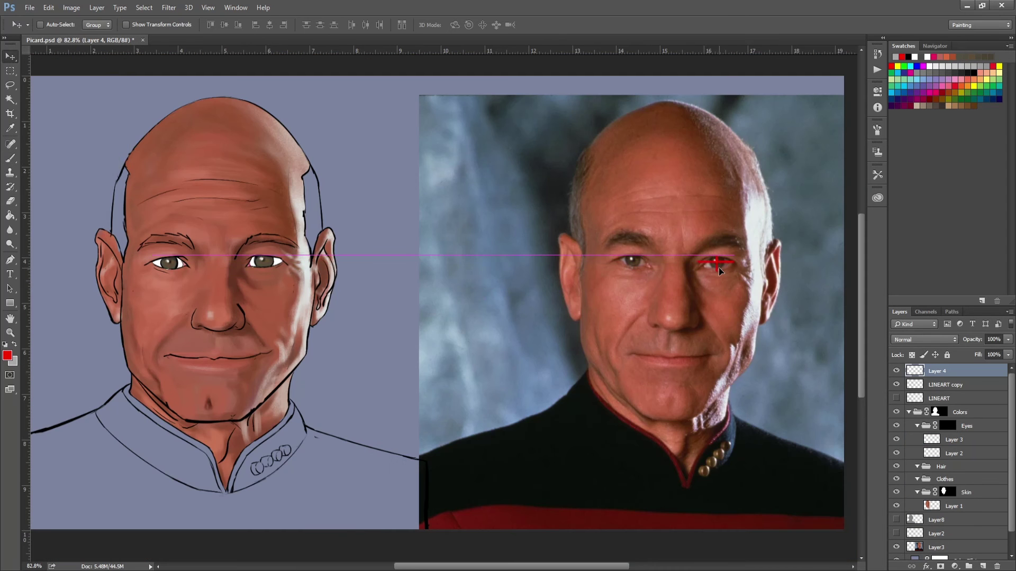
- Undo the red eye-alignment marks and shade the whites of both eyes on Layer 2 with a sampled gray
{"action": "key", "text": "ctrl+alt+z"}
{"action": "key", "text": "ctrl+alt+z"}
{"action": "key", "text": "b"}
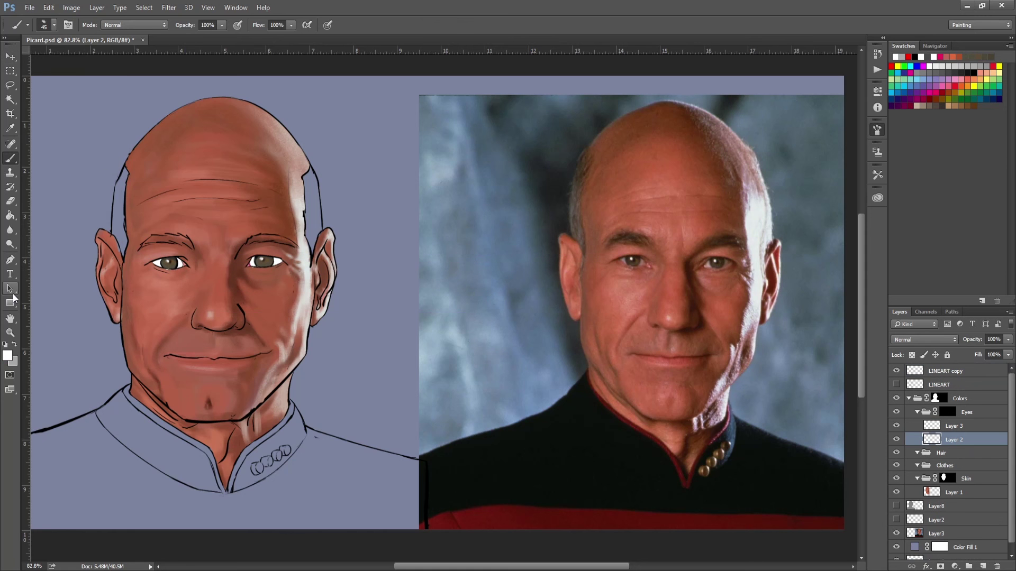
{"action": "left_click", "coordinate": [161, 259], "text": "alt"}
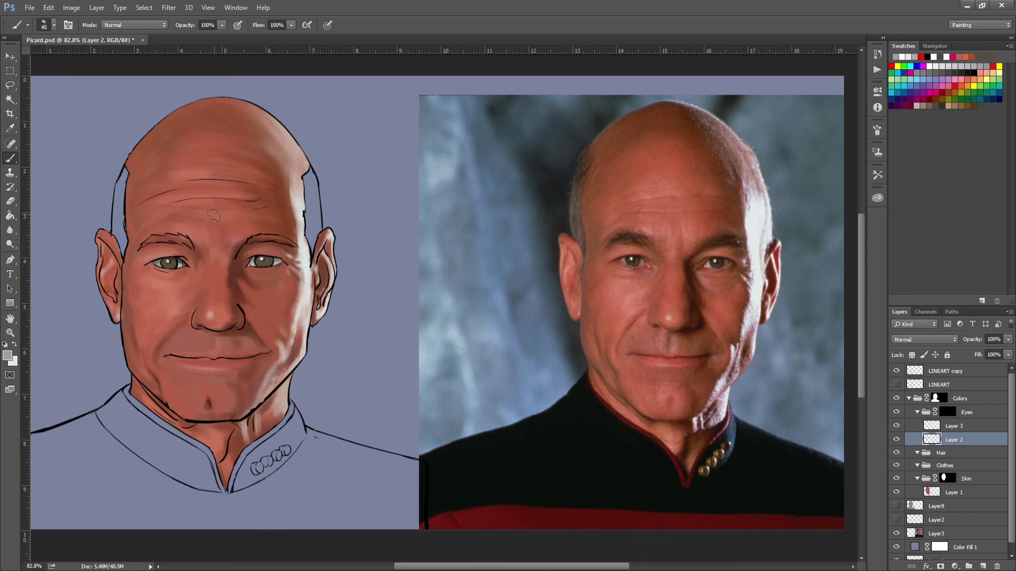
- Tint the eye whites with pink based on the reference photo and soften the irises on Layer 3 with the Blur tool
{"action": "key", "text": "i"}
{"action": "left_click", "coordinate": [635, 259]}
{"action": "key", "text": "b"}
{"action": "scroll", "coordinate": [159, 263], "scroll_direction": "up", "scroll_amount": 3}
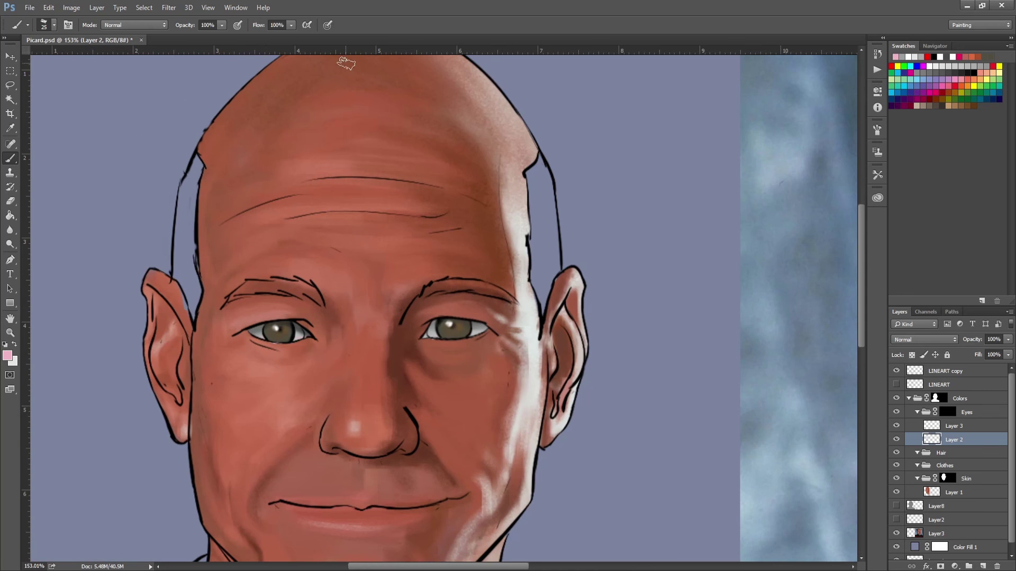
{"action": "left_click", "coordinate": [10, 230]}
{"action": "key", "text": "alt+bracketright"}
{"action": "left_click_drag", "start_coordinate": [301, 342], "coordinate": [232, 321]}
{"action": "key", "text": "b"}
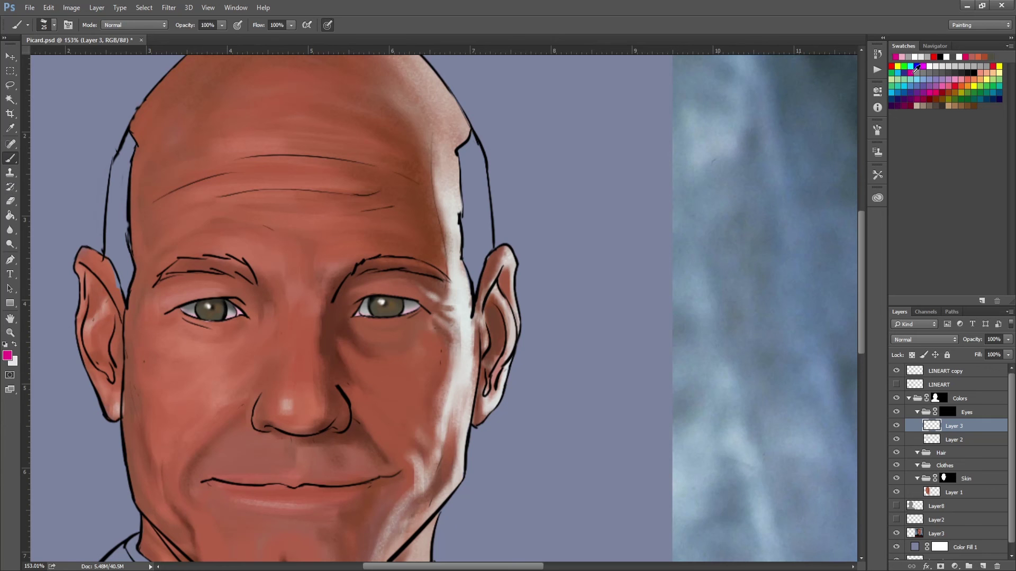
- Color the corners of both eyes on Layer 2 with sampled pink tones
{"action": "key", "text": "alt+bracketleft"}
{"action": "left_click", "coordinate": [418, 312], "text": "alt"}
{"action": "mouse_move", "coordinate": [402, 161]}
{"action": "left_mouse_down"}
{"action": "mouse_move", "coordinate": [356, 151]}
{"action": "mouse_move", "coordinate": [415, 149]}
{"action": "left_mouse_up"}
{"action": "left_click", "coordinate": [423, 297], "text": "alt"}
{"action": "left_click", "coordinate": [350, 284], "text": "alt"}
{"action": "left_click_drag", "start_coordinate": [255, 321], "coordinate": [285, 336]}
{"action": "left_click", "coordinate": [279, 312], "text": "alt"}
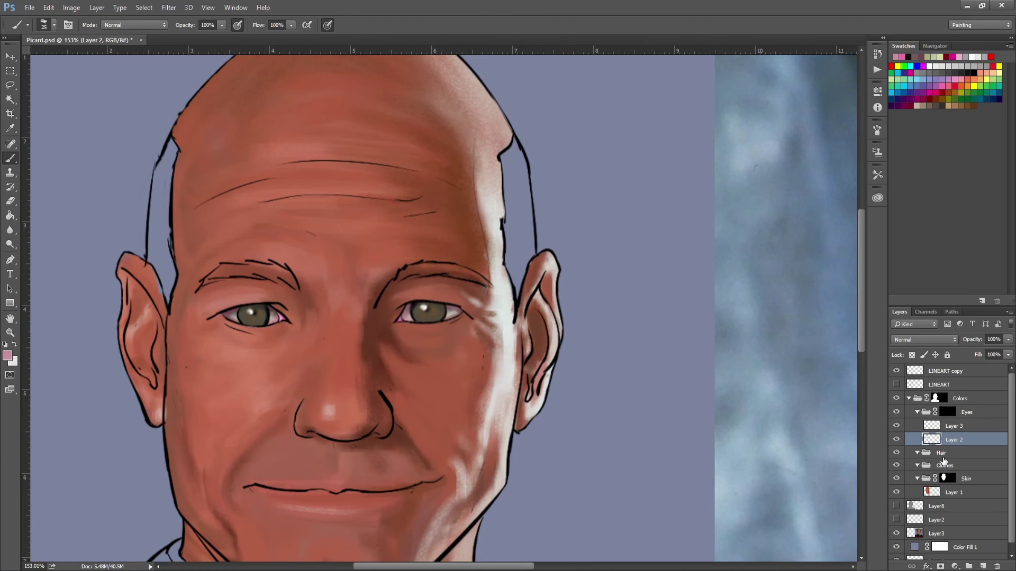
- Darken the pupils and irises on Layer 3 with sampled black using a small brush, with white as the alternate color
{"action": "left_click_drag", "start_coordinate": [325, 306], "coordinate": [325, 342]}
{"action": "key", "text": "alt+bracketright"}
{"action": "left_click", "coordinate": [304, 352], "text": "alt"}
{"action": "key", "text": "period"}
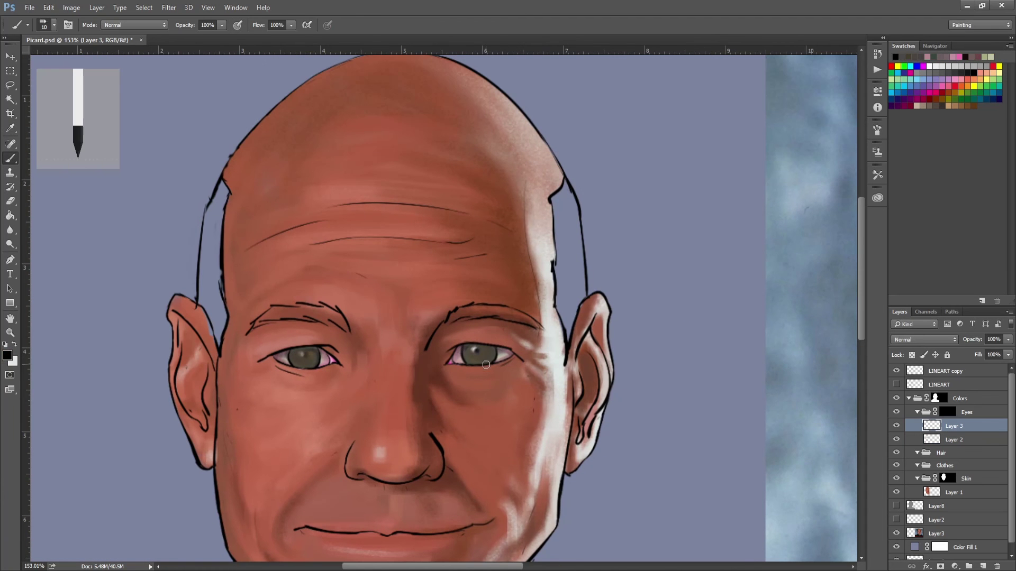
{"action": "key", "text": "x"}
{"action": "scroll", "coordinate": [484, 218], "scroll_direction": "down", "scroll_amount": 4}
- Blend the skin above the upper lip on the Skin group's Layer 1 with a sampled skin tone
{"action": "key", "text": "alt+bracketleft"}
{"action": "key", "text": "alt+bracketleft"}
{"action": "key", "text": "alt+bracketleft"}
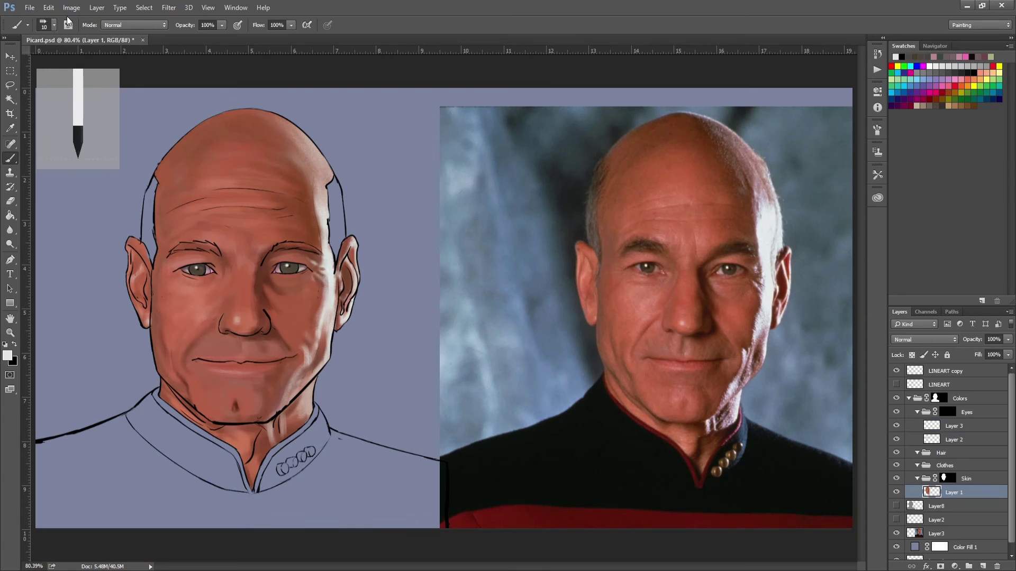
{"action": "key", "text": "bracketright"}
{"action": "key", "text": "bracketright"}
{"action": "left_click", "coordinate": [226, 350], "text": "alt"}
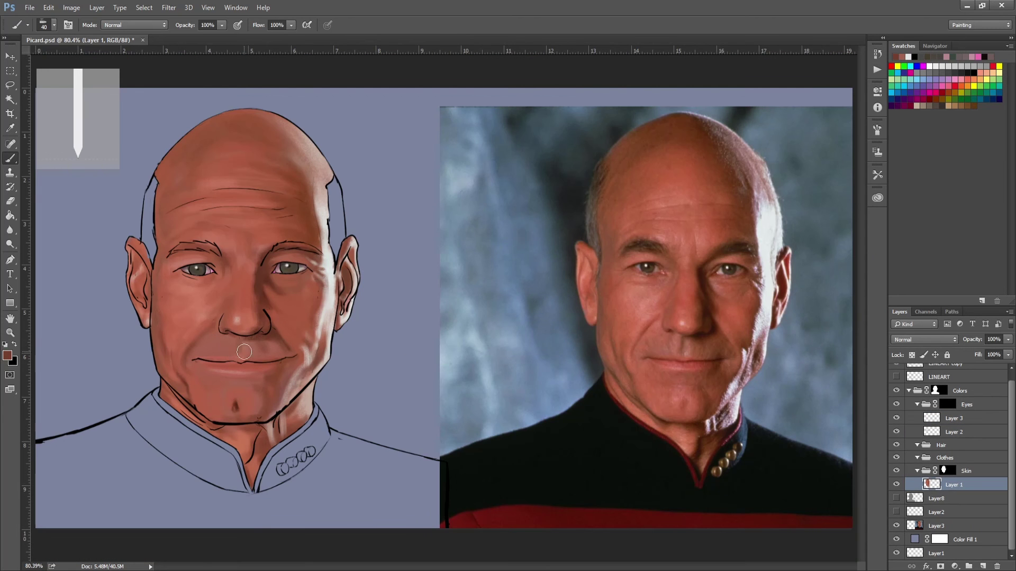
{"action": "key", "text": "bracketleft"}
{"action": "key", "text": "bracketleft"}
{"action": "key", "text": "bracketleft"}
- Shade the moustache area above the mouth with sampled grayish tones for a stubble shadow
{"action": "left_click", "coordinate": [307, 24]}
{"action": "left_click", "coordinate": [235, 345], "text": "alt"}
{"action": "key", "text": "i"}
{"action": "key", "text": "b"}
{"action": "left_click", "coordinate": [228, 342], "text": "alt"}
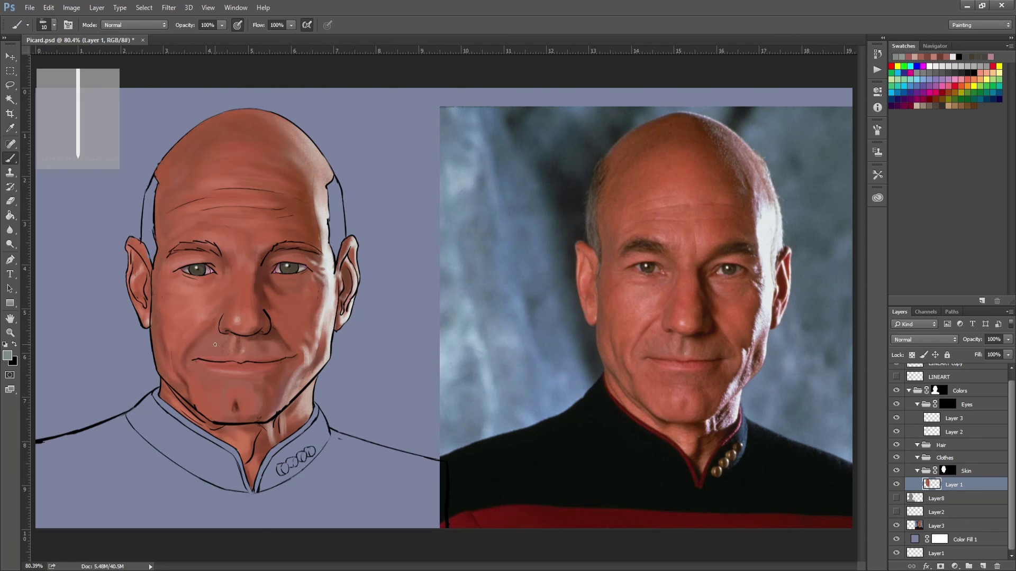
{"action": "key", "text": "bracketright"}
{"action": "left_click", "coordinate": [223, 349], "text": "alt"}
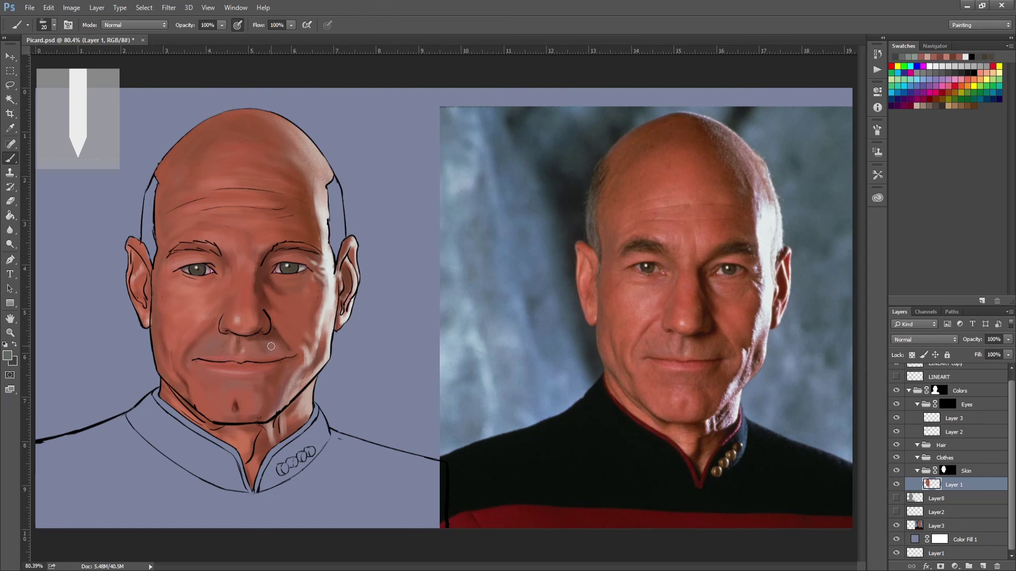
- Blend the chin, lower jaw and mouth corner with sampled skin tones
{"action": "left_click", "coordinate": [239, 399], "text": "alt"}
{"action": "key", "text": "bracketright"}
{"action": "left_click", "coordinate": [195, 382], "text": "alt"}
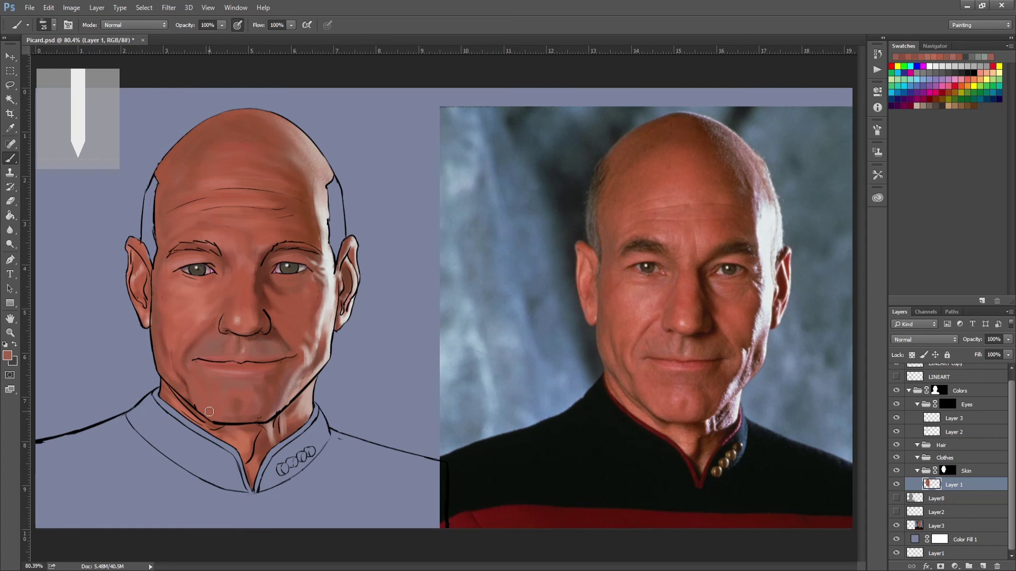
{"action": "left_click", "coordinate": [230, 404], "text": "alt"}
{"action": "left_click", "coordinate": [295, 362], "text": "alt"}
{"action": "key", "text": "bracketleft"}
{"action": "key", "text": "bracketleft"}
- Blend the skin on both cheeks beside the mouth with sampled tones, varying the brush size
{"action": "left_click", "coordinate": [325, 338], "text": "alt"}
{"action": "left_click", "coordinate": [311, 364], "text": "alt"}
{"action": "key", "text": "bracketleft"}
{"action": "key", "text": "bracketleft"}
{"action": "key", "text": "bracketleft"}
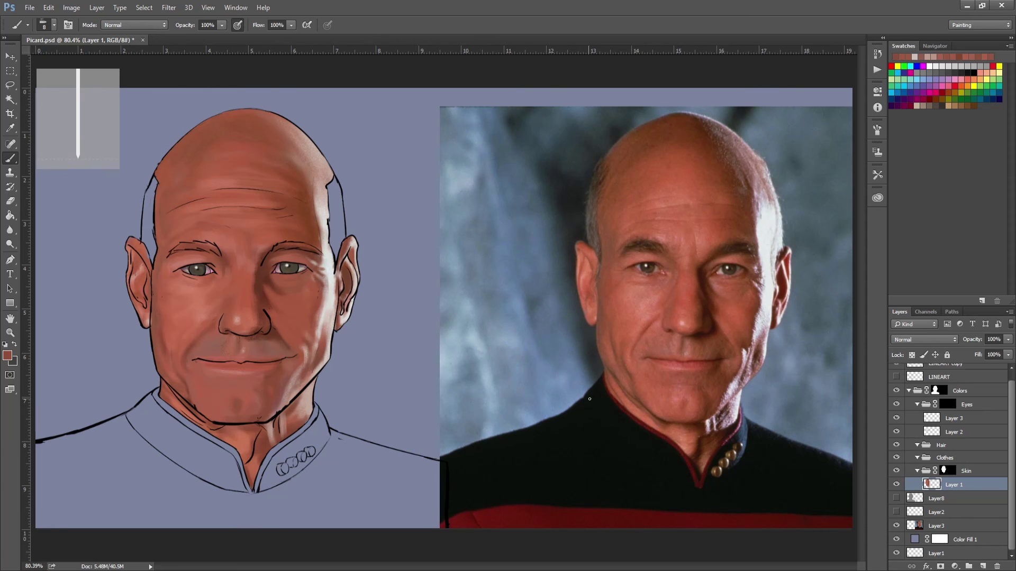
{"action": "left_click", "coordinate": [176, 357], "text": "alt"}
{"action": "key", "text": "bracketright"}
{"action": "key", "text": "bracketright"}
{"action": "left_click", "coordinate": [175, 377], "text": "alt"}
- Flip the whole canvas horizontally and select the Hair group
{"action": "key", "text": "ctrl+shift+h"}
{"action": "left_click", "coordinate": [908, 444]}
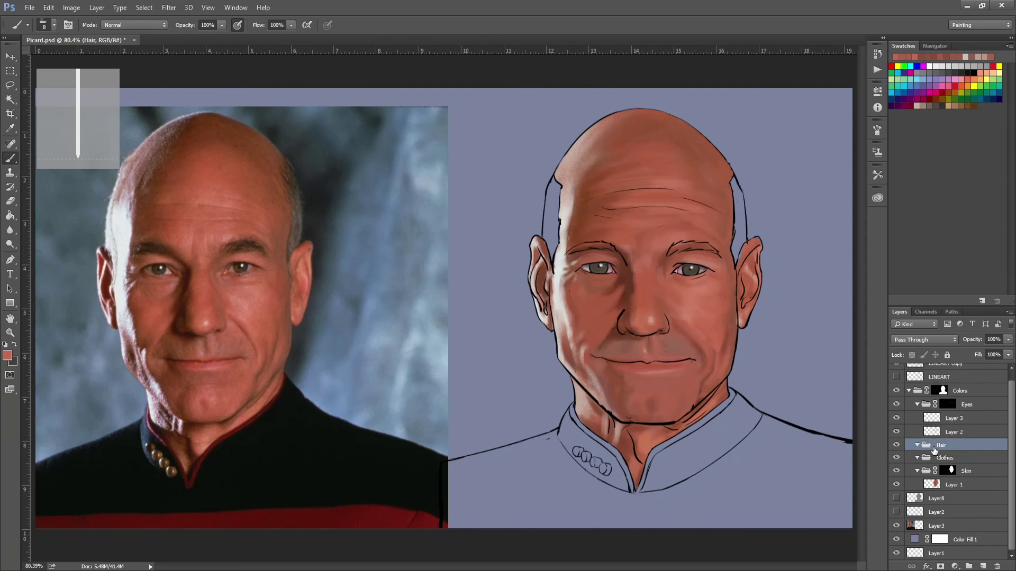
{"action": "scroll", "coordinate": [445, 304], "scroll_direction": "down", "scroll_amount": 1}
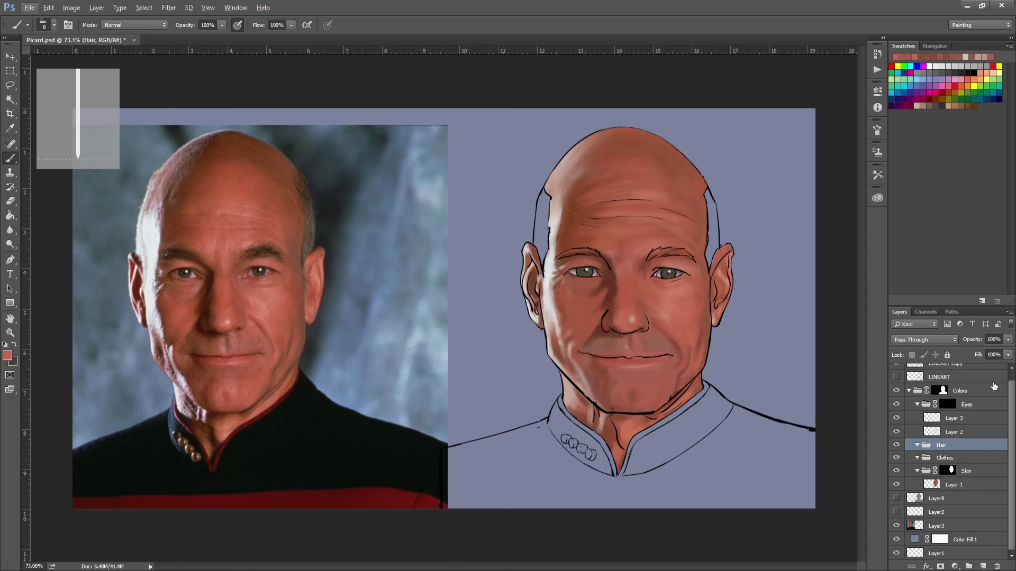
- Touch up the irises and catchlights on Layer 3 with sampled dark tones and white
{"action": "left_click", "coordinate": [592, 267], "text": "ctrl"}
{"action": "left_click", "coordinate": [597, 268], "text": "alt"}
{"action": "key", "text": "bracketright"}
{"action": "key", "text": "bracketright"}
{"action": "key", "text": "bracketright"}
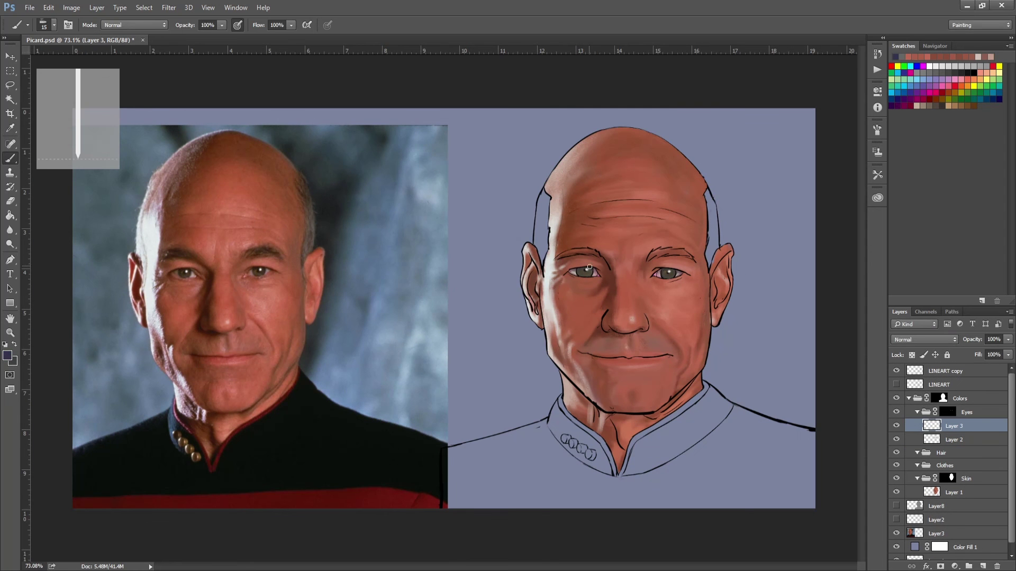
{"action": "left_click", "coordinate": [585, 272], "text": "alt"}
{"action": "scroll", "coordinate": [585, 272], "scroll_direction": "up", "scroll_amount": 10}
{"action": "key", "text": "bracketleft"}
{"action": "key", "text": "x"}
{"action": "left_click_drag", "start_coordinate": [63, 286], "coordinate": [195, 285]}
{"action": "scroll", "coordinate": [195, 286], "scroll_direction": "right", "scroll_amount": 15}
{"action": "scroll", "coordinate": [476, 238], "scroll_direction": "down", "scroll_amount": 10}
{"action": "scroll", "coordinate": [617, 232], "scroll_direction": "up", "scroll_amount": 6}
- Create a new layer in the Eyes group, set its blend mode to Darken and tint both irises green
{"action": "key", "text": "bracketleft"}
{"action": "key", "text": "bracketleft"}
{"action": "key", "text": "bracketleft"}
{"action": "key", "text": "bracketleft"}
{"action": "key", "text": "bracketleft"}
{"action": "key", "text": "bracketleft"}
{"action": "left_click", "coordinate": [661, 235], "text": "alt"}
{"action": "key", "text": "ctrl+shift+n"}
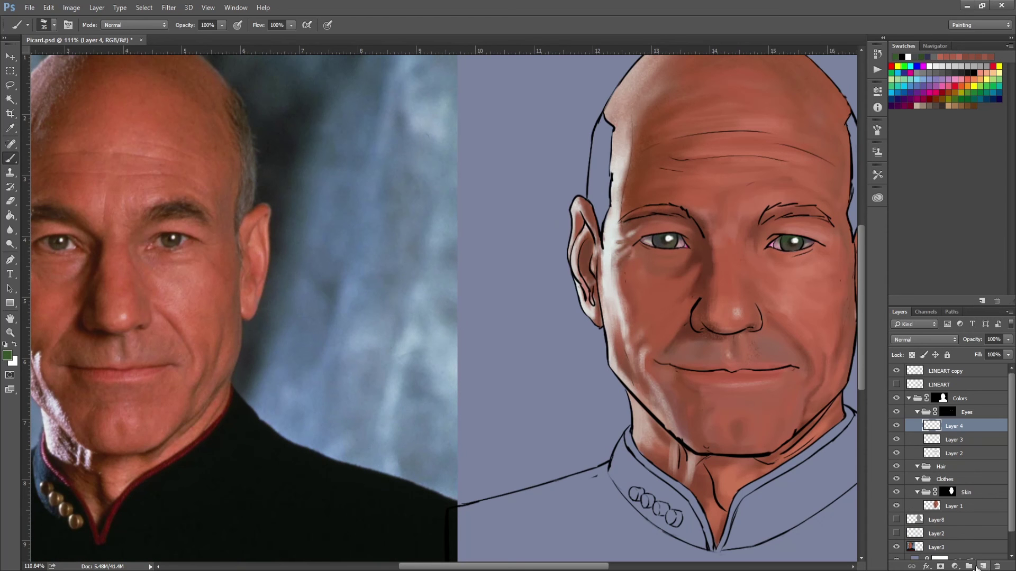
{"action": "key", "text": "shift+alt+k"}
{"action": "left_click_drag", "start_coordinate": [661, 235], "coordinate": [662, 242]}
{"action": "left_click", "coordinate": [662, 244], "text": "alt"}
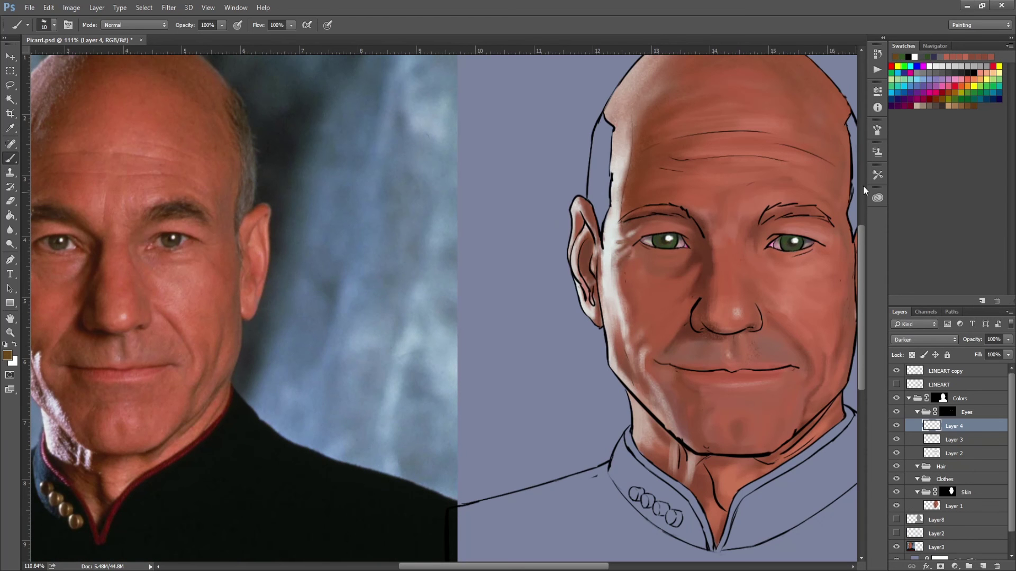
- Shade both irises on Layer 4 with dark brown tones sampled from the portrait and the reference photo's eye
{"action": "left_click", "coordinate": [672, 244], "text": "alt"}
{"action": "left_click", "coordinate": [166, 238], "text": "alt"}
{"action": "left_click", "coordinate": [167, 237], "text": "alt"}
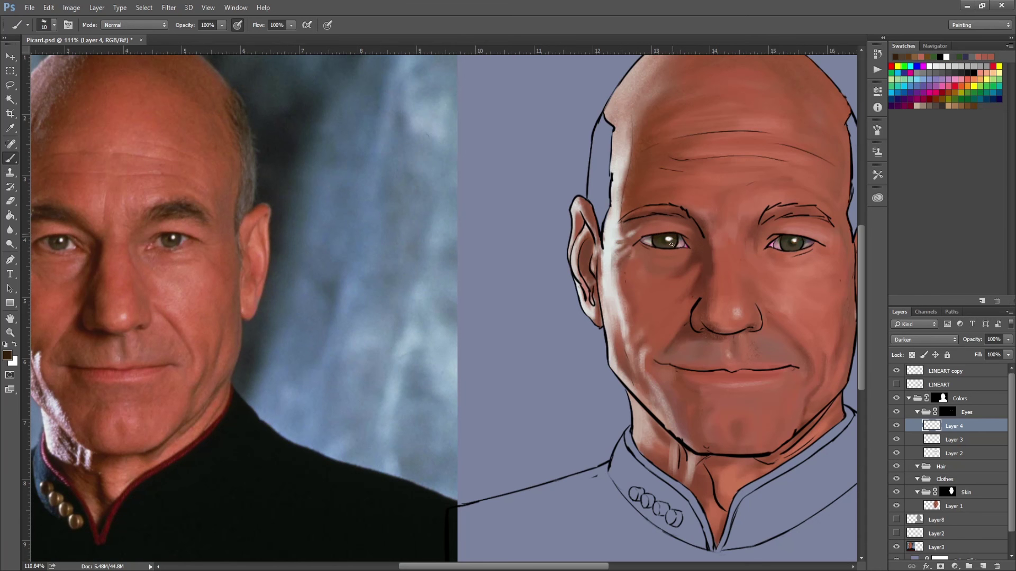
{"action": "left_click", "coordinate": [787, 244], "text": "alt"}
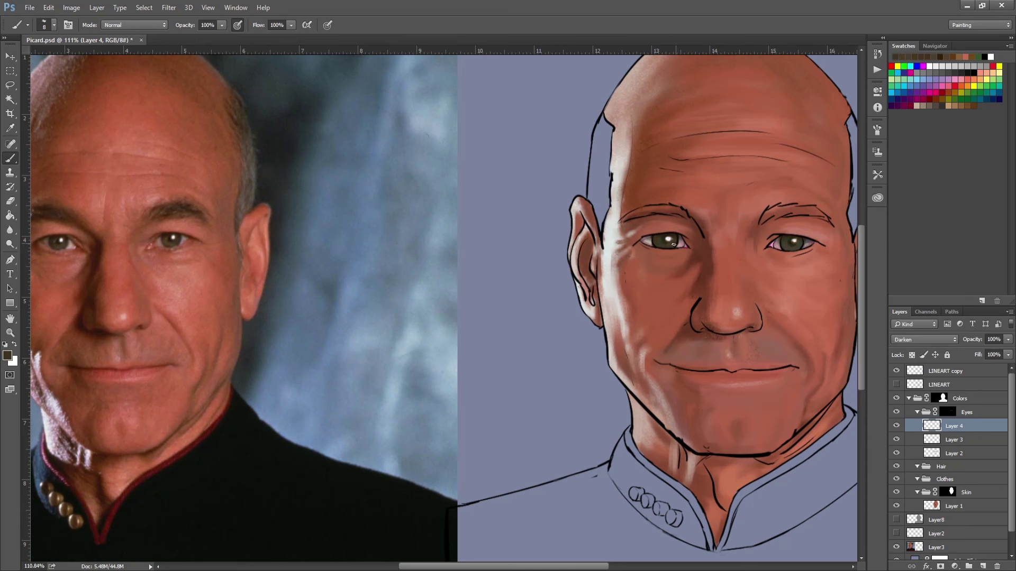
{"action": "left_click", "coordinate": [658, 238], "text": "alt"}
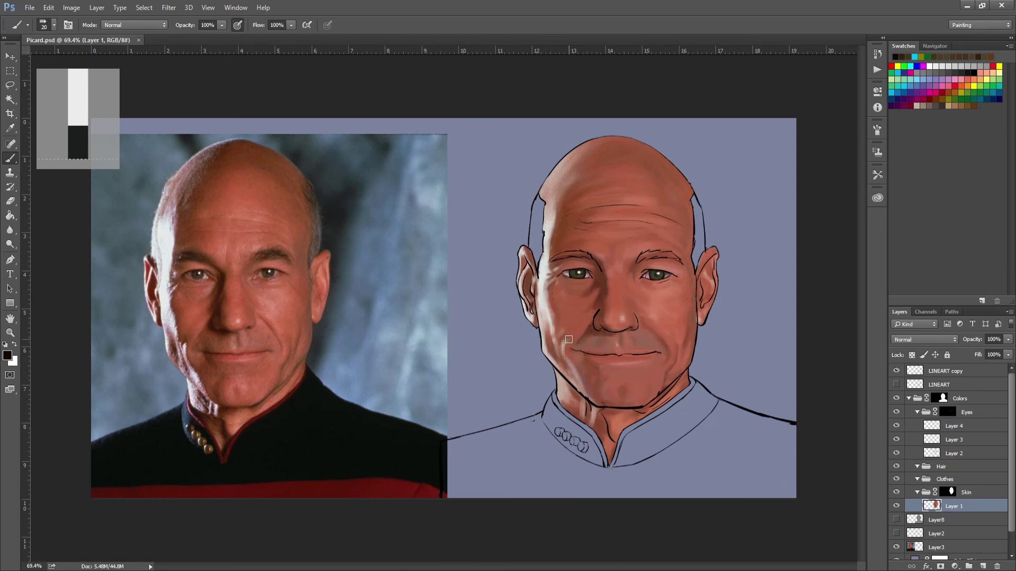
- Blend the cheeks and smile folds on the skin's Layer 1 with sampled skin tones, undoing one stray stroke
{"action": "left_click", "coordinate": [645, 323], "text": "alt"}
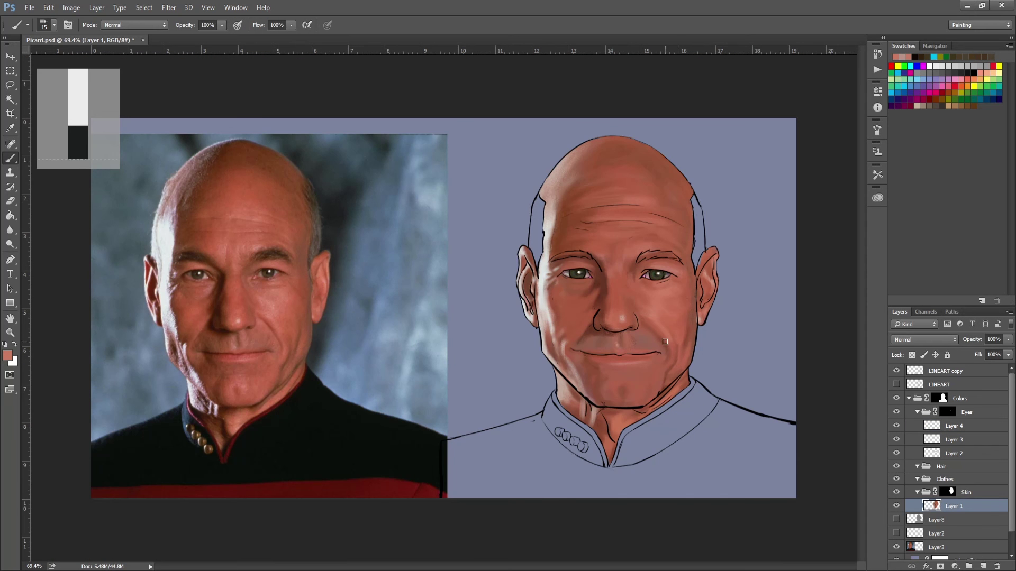
{"action": "key", "text": "bracketright"}
{"action": "key", "text": "bracketright"}
{"action": "key", "text": "bracketright"}
{"action": "left_click_drag", "start_coordinate": [622, 288], "coordinate": [582, 343]}
{"action": "key", "text": "ctrl+z"}
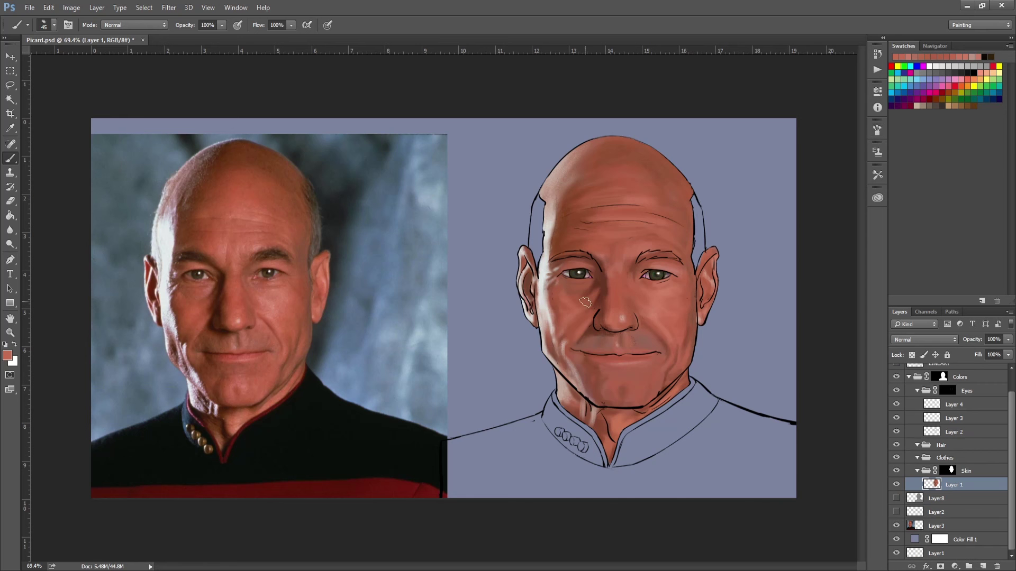
{"action": "left_click", "coordinate": [659, 285], "text": "alt"}
{"action": "key", "text": "bracketright"}
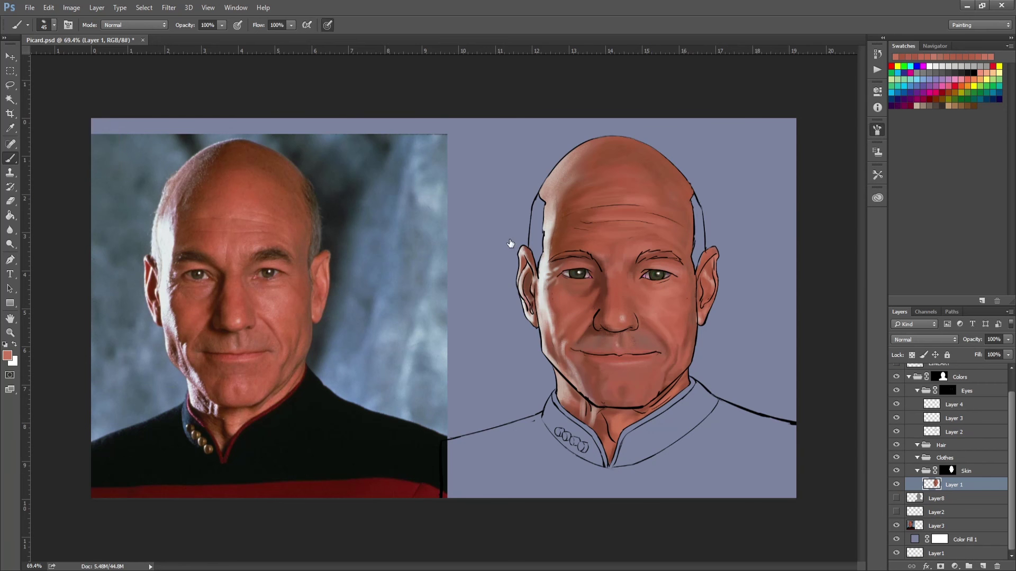
- Shade the nose bridge and the area beside the nostril with sampled reddish-brown tones using a smaller brush
{"action": "scroll", "coordinate": [760, 290], "scroll_direction": "up", "scroll_amount": 5}
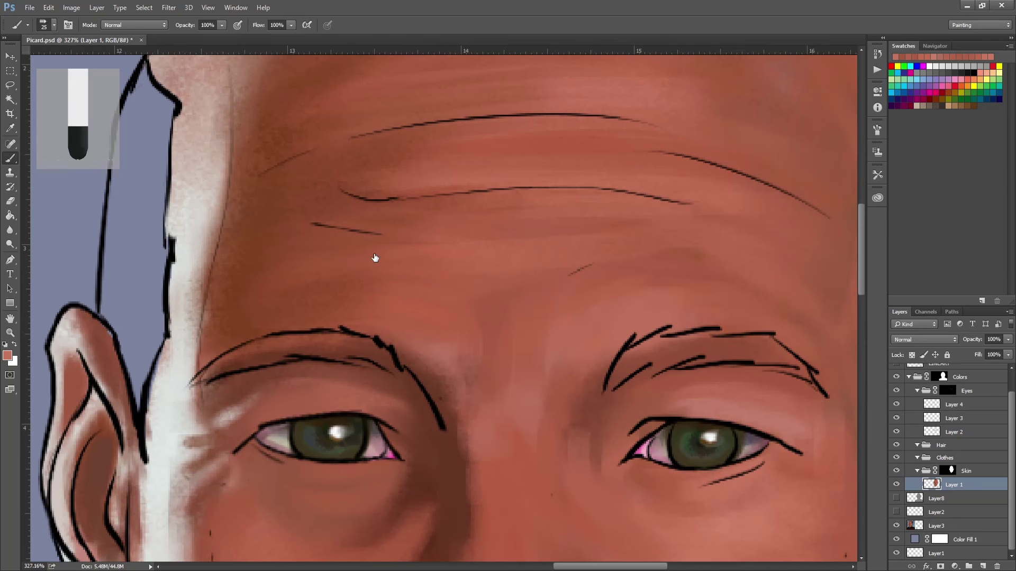
{"action": "scroll", "coordinate": [492, 311], "scroll_direction": "down", "scroll_amount": 4}
{"action": "key", "text": "bracketleft"}
{"action": "key", "text": "bracketleft"}
{"action": "key", "text": "bracketleft"}
{"action": "key", "text": "bracketleft"}
{"action": "left_click", "coordinate": [559, 380], "text": "alt"}
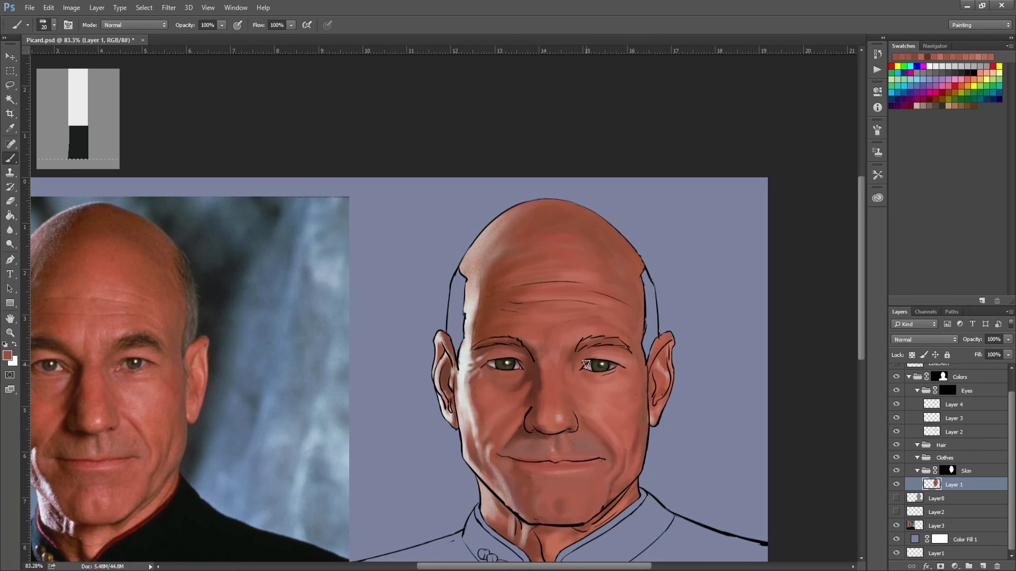
{"action": "left_click", "coordinate": [542, 405], "text": "alt"}
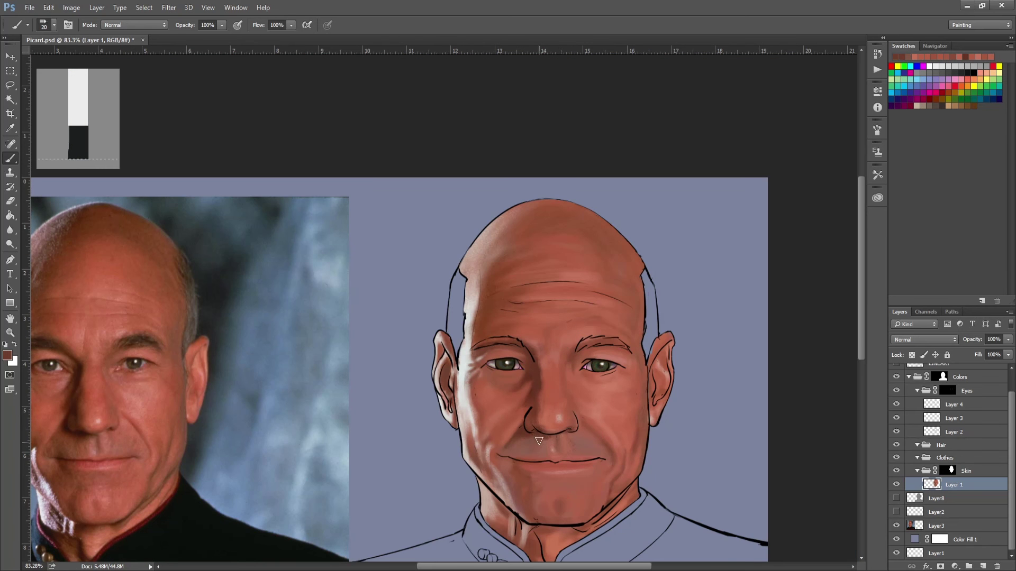
{"action": "left_click", "coordinate": [548, 418], "text": "alt"}
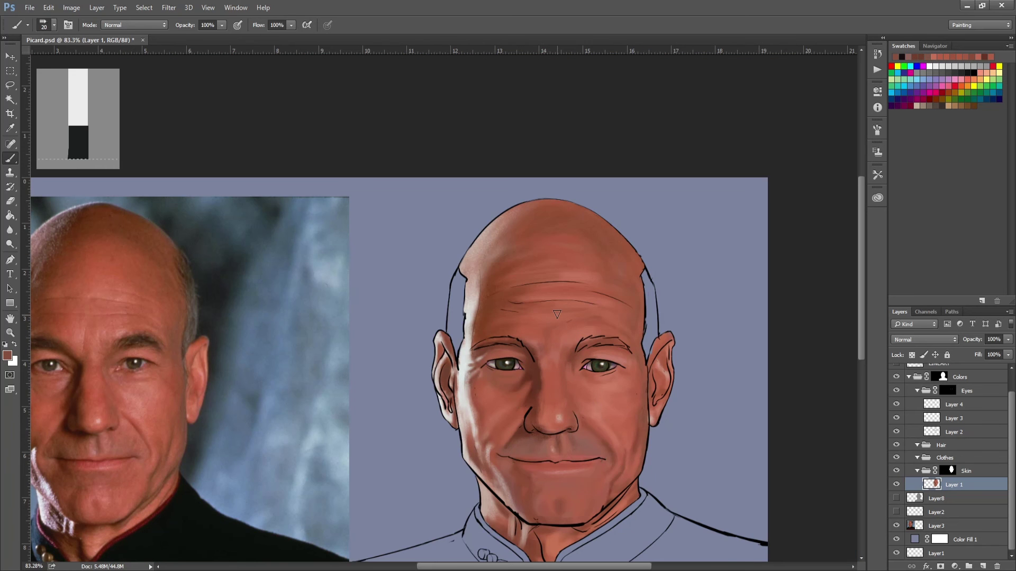
- Blend the jaw and cheeks with sampled skin tones and save the document
{"action": "left_click_drag", "start_coordinate": [556, 314], "coordinate": [642, 276]}
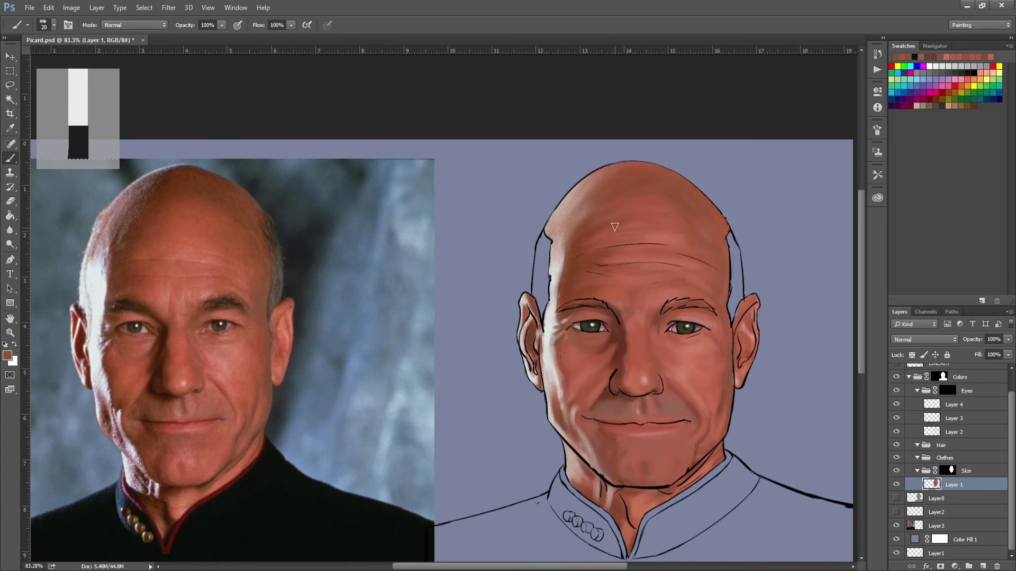
{"action": "left_click", "coordinate": [615, 454], "text": "alt"}
{"action": "left_click", "coordinate": [577, 427], "text": "alt"}
{"action": "left_click", "coordinate": [563, 404], "text": "alt"}
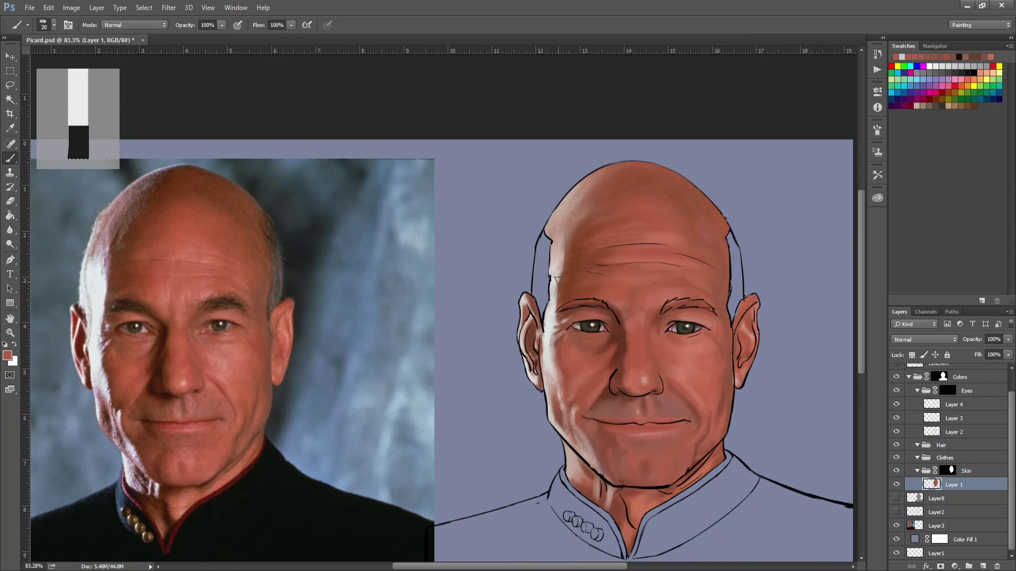
{"action": "key", "text": "ctrl+s"}
{"action": "left_click", "coordinate": [678, 389], "text": "alt"}
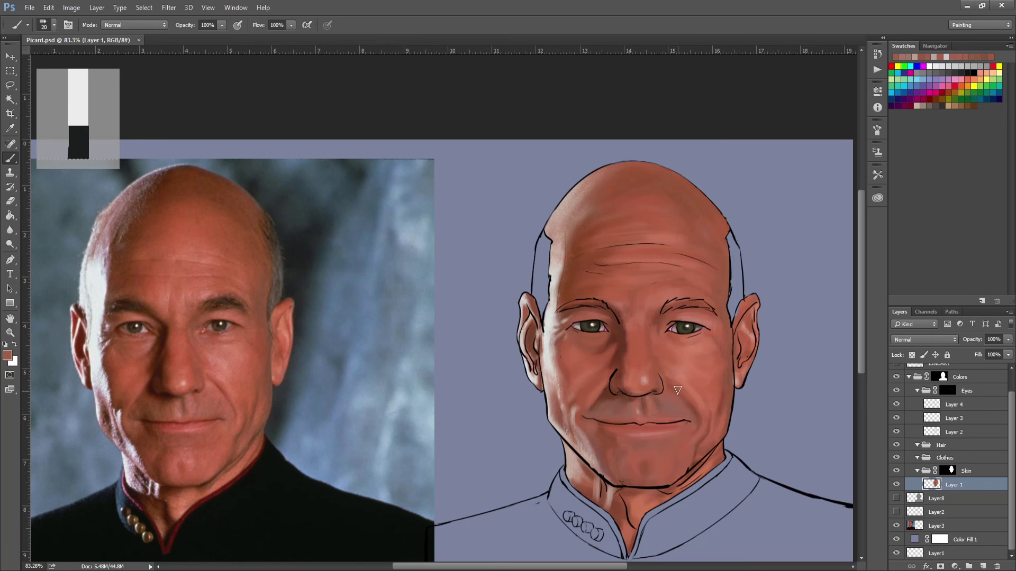
- Move the Clothes group below the Colors group and sample the uniform's dark red from the reference photo
{"action": "left_click", "coordinate": [947, 458]}
{"action": "key", "text": "ctrl+shift+alt+n"}
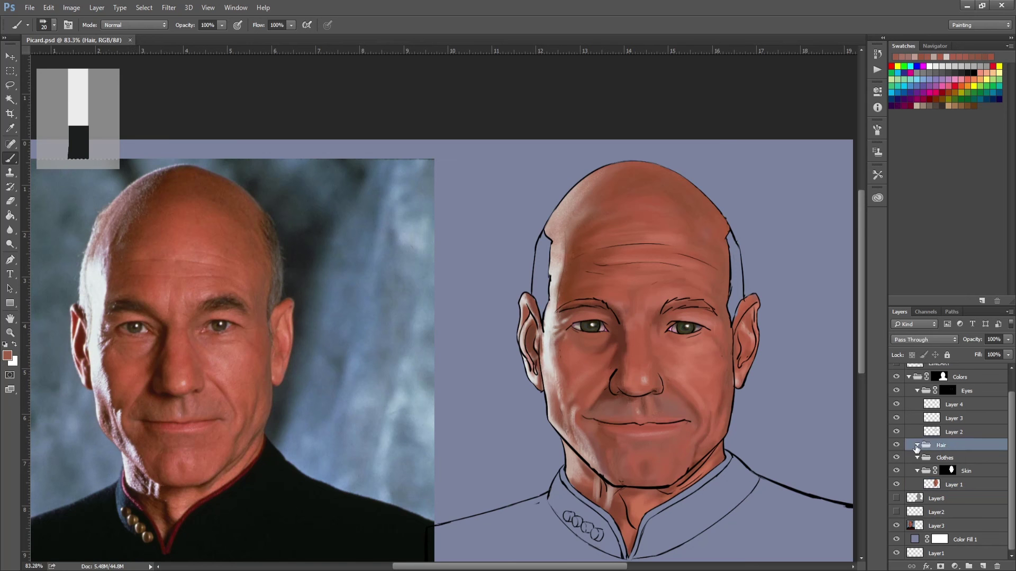
{"action": "scroll", "coordinate": [284, 417], "scroll_direction": "down", "scroll_amount": 3}
{"action": "key", "text": "i"}
{"action": "key", "text": "b"}
{"action": "left_click_drag", "start_coordinate": [582, 371], "coordinate": [662, 434]}
{"action": "key", "text": "Delete"}
{"action": "left_click", "coordinate": [908, 398], "text": "alt"}
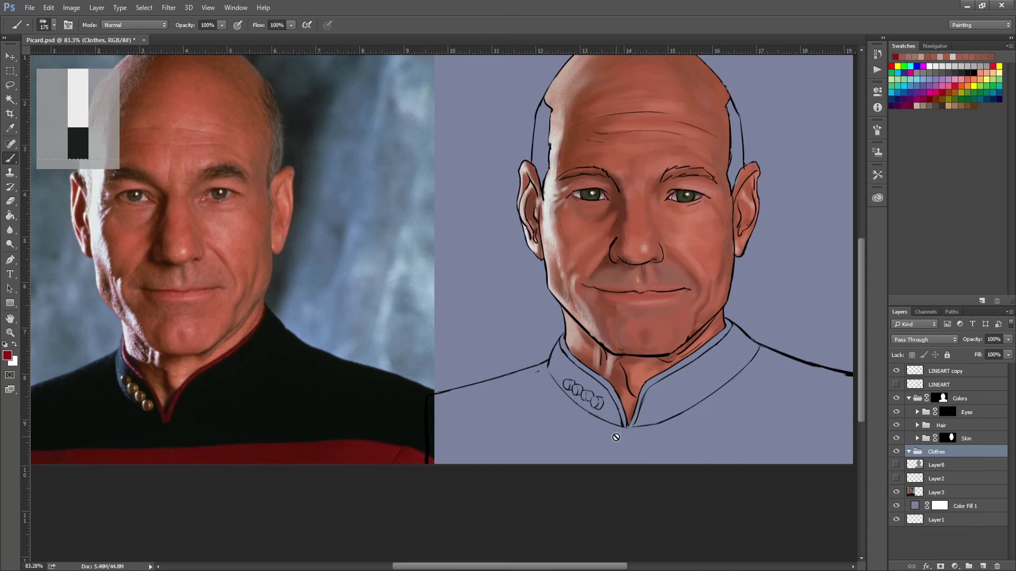
{"action": "left_click_drag", "start_coordinate": [943, 450], "coordinate": [943, 435]}
- Outline the uniform with the Lasso, mask the Clothes group to it, and paint it dark red on new Layer 5
{"action": "key", "text": "l"}
{"action": "scroll", "coordinate": [577, 414], "scroll_direction": "up", "scroll_amount": 3}
{"action": "mouse_move", "coordinate": [543, 385]}
{"action": "left_mouse_down"}
{"action": "mouse_move", "coordinate": [389, 472]}
{"action": "mouse_move", "coordinate": [392, 414]}
{"action": "mouse_move", "coordinate": [339, 379]}
{"action": "mouse_move", "coordinate": [555, 249]}
{"action": "mouse_move", "coordinate": [571, 278]}
{"action": "mouse_move", "coordinate": [682, 376]}
{"action": "mouse_move", "coordinate": [690, 502]}
{"action": "mouse_move", "coordinate": [582, 385]}
{"action": "mouse_move", "coordinate": [714, 294]}
{"action": "mouse_move", "coordinate": [418, 446]}
{"action": "left_mouse_up"}
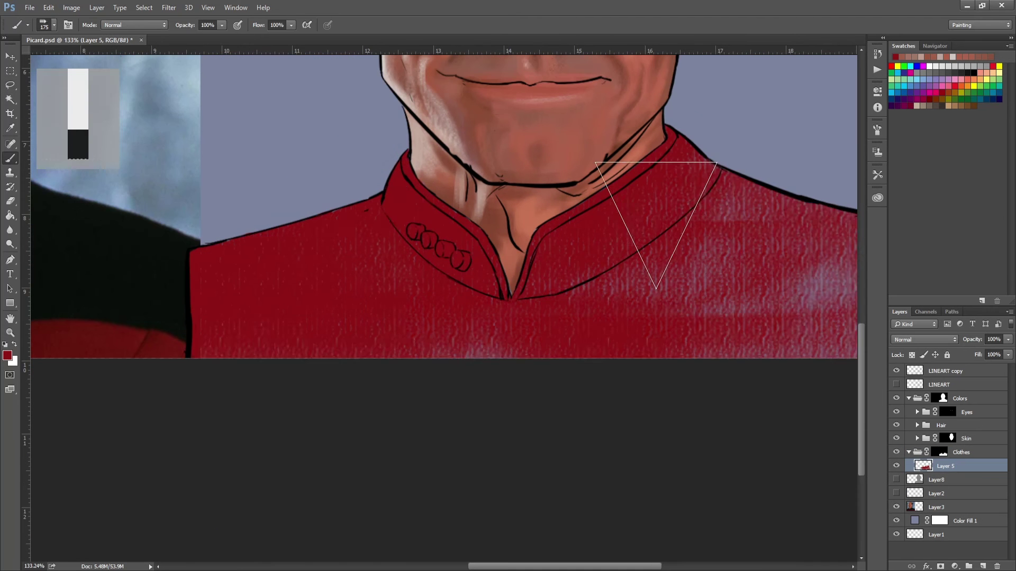
{"action": "left_click_drag", "start_coordinate": [703, 272], "coordinate": [839, 329]}
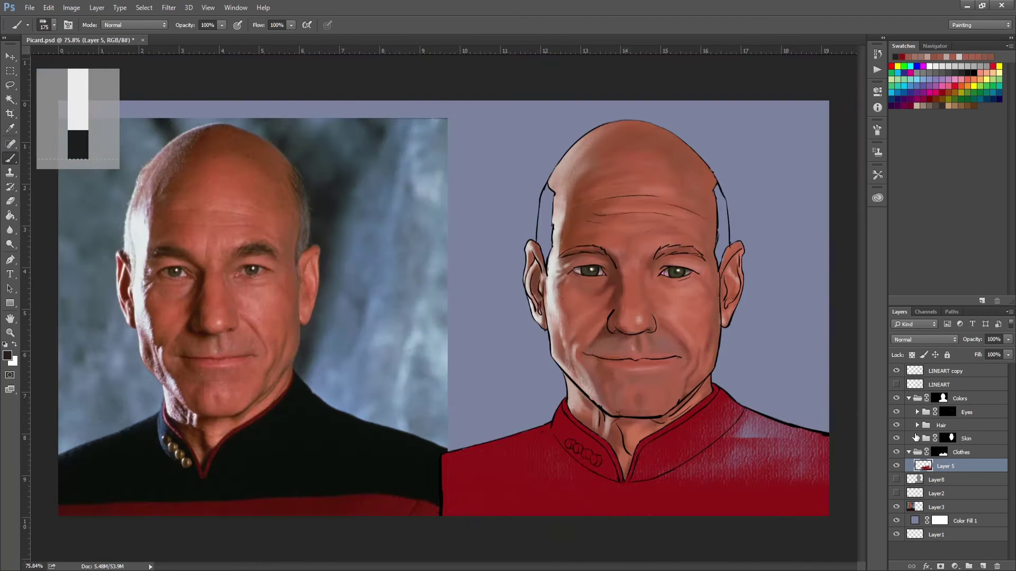
- Paint the uniform's collar and shoulders near-black on Layer 5, leaving the collar piping and lower band red
{"action": "key", "text": "d"}
{"action": "scroll", "coordinate": [464, 465], "scroll_direction": "up", "scroll_amount": 3}
{"action": "mouse_move", "coordinate": [430, 453]}
{"action": "left_mouse_down"}
{"action": "mouse_move", "coordinate": [541, 551]}
{"action": "mouse_move", "coordinate": [711, 484]}
{"action": "mouse_move", "coordinate": [737, 392]}
{"action": "left_mouse_up"}
{"action": "scroll", "coordinate": [737, 391], "scroll_direction": "up", "scroll_amount": 2}
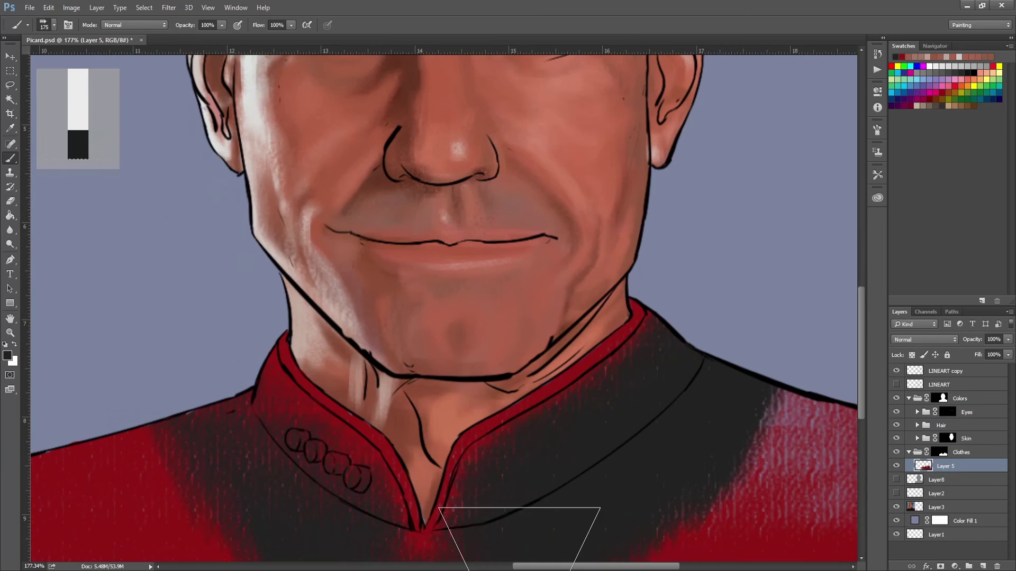
{"action": "scroll", "coordinate": [691, 404], "scroll_direction": "down", "scroll_amount": 3}
{"action": "mouse_move", "coordinate": [561, 473]}
{"action": "left_mouse_down"}
{"action": "mouse_move", "coordinate": [783, 465]}
{"action": "mouse_move", "coordinate": [453, 533]}
{"action": "mouse_move", "coordinate": [857, 532]}
{"action": "mouse_move", "coordinate": [649, 470]}
{"action": "left_mouse_up"}
{"action": "scroll", "coordinate": [649, 470], "scroll_direction": "up", "scroll_amount": 5}
{"action": "scroll", "coordinate": [675, 442], "scroll_direction": "right", "scroll_amount": 3}
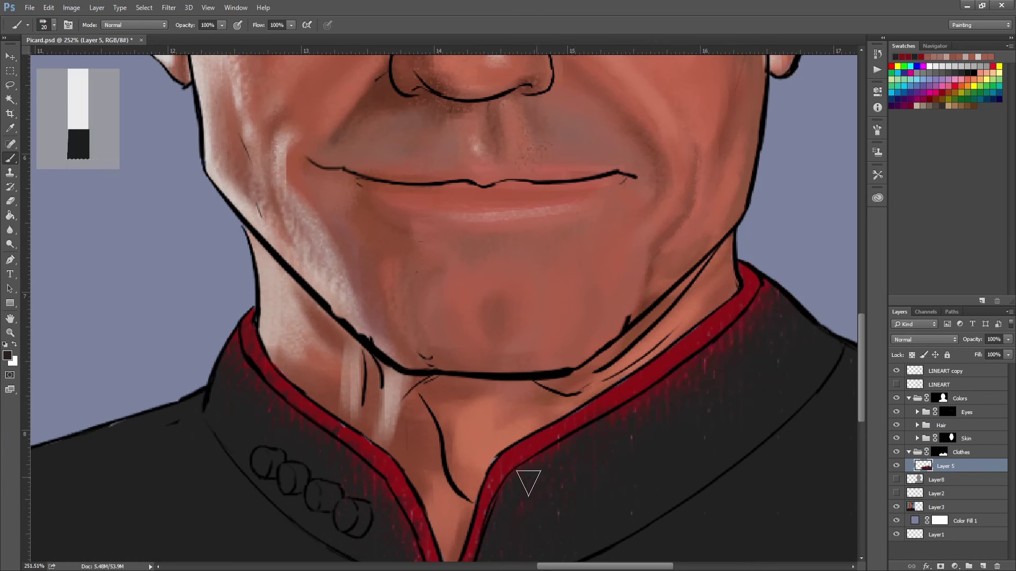
- Clean up the collar's piping with sampled dark red using a smaller brush
{"action": "key", "text": "bracketleft"}
{"action": "key", "text": "bracketleft"}
{"action": "key", "text": "bracketleft"}
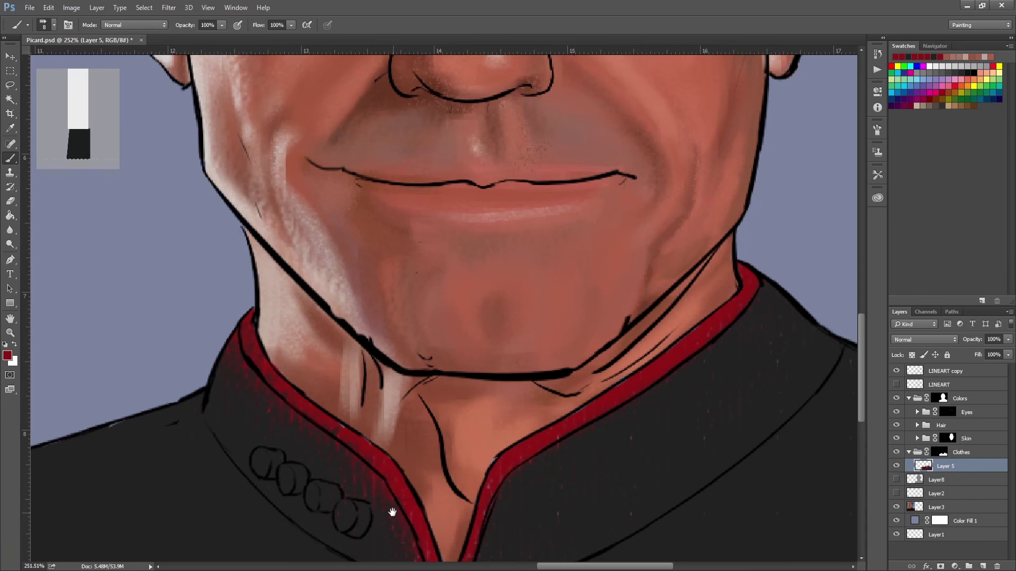
{"action": "scroll", "coordinate": [479, 463], "scroll_direction": "down", "scroll_amount": 2}
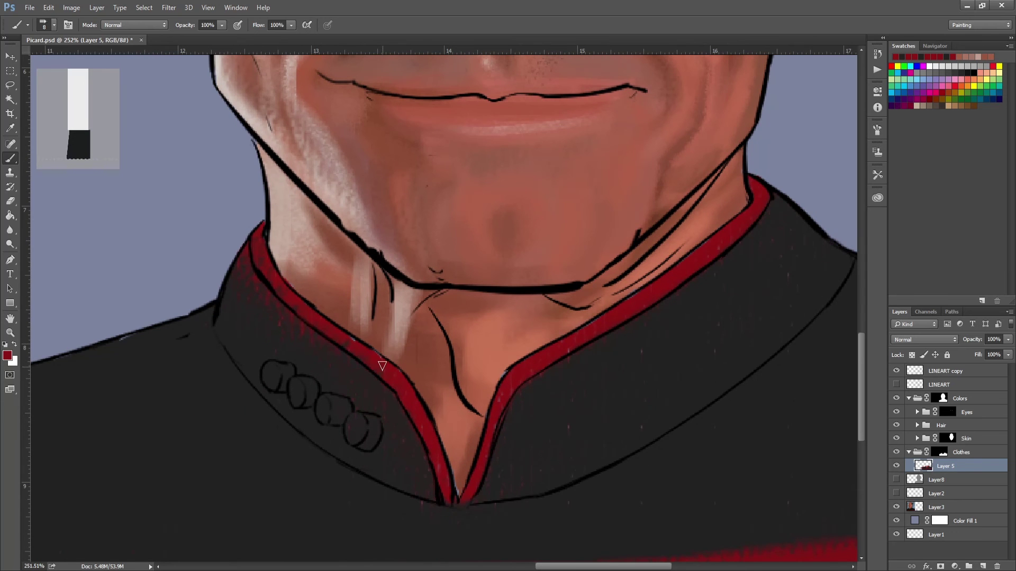
- Add magenta light to the piping and blue rim light to the collar and shoulder on the portrait's left side
{"action": "scroll", "coordinate": [290, 370], "scroll_direction": "down", "scroll_amount": 5}
{"action": "left_click", "coordinate": [121, 387], "text": "alt"}
{"action": "scroll", "coordinate": [598, 378], "scroll_direction": "up", "scroll_amount": 1}
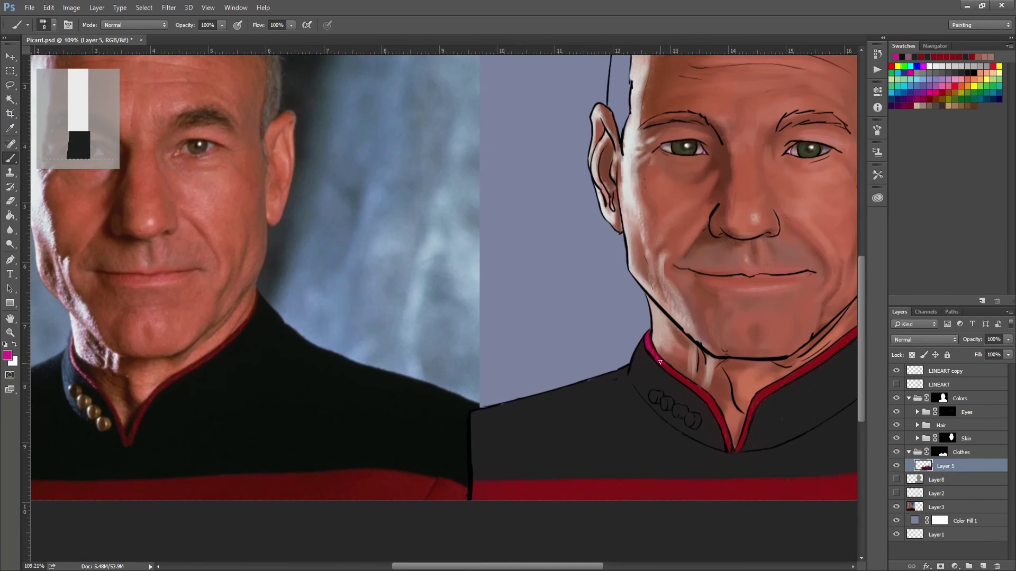
{"action": "mouse_move", "coordinate": [644, 380]}
{"action": "left_mouse_down"}
{"action": "mouse_move", "coordinate": [658, 367]}
{"action": "mouse_move", "coordinate": [748, 389]}
{"action": "mouse_move", "coordinate": [766, 226]}
{"action": "left_mouse_up"}
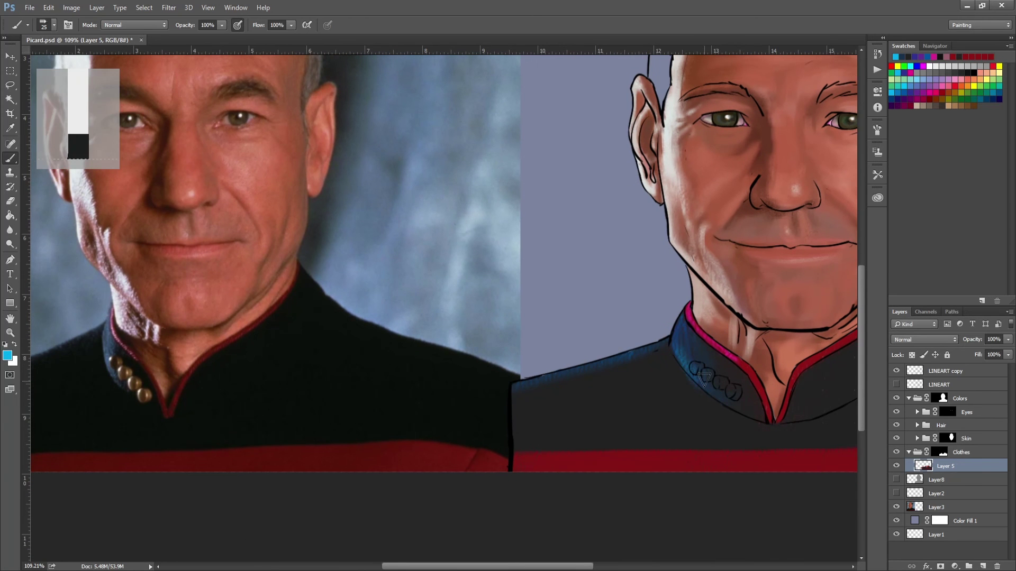
{"action": "left_click", "coordinate": [680, 365], "text": "alt"}
{"action": "left_click", "coordinate": [711, 410], "text": "alt"}
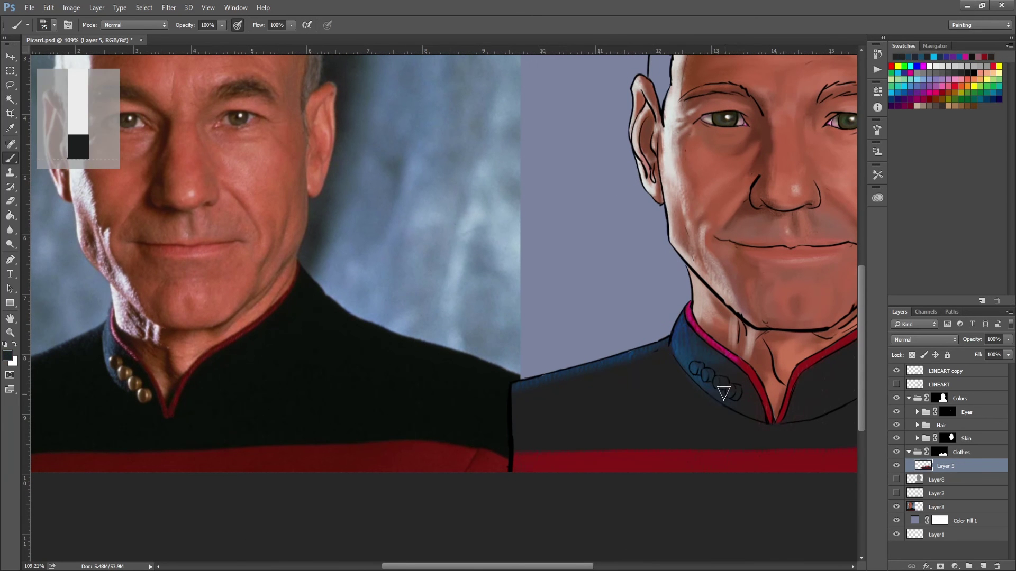
- Touch up the collar piping with dark red and purple tones using a smaller brush
{"action": "scroll", "coordinate": [506, 406], "scroll_direction": "right", "scroll_amount": 5}
{"action": "left_click", "coordinate": [950, 85]}
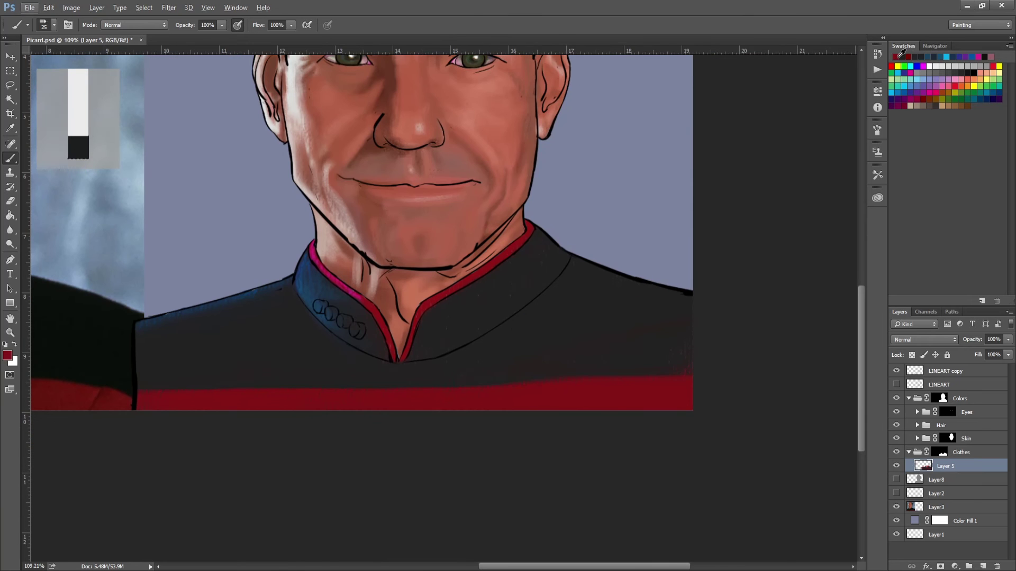
{"action": "key", "text": "bracketleft"}
{"action": "key", "text": "bracketleft"}
{"action": "key", "text": "bracketleft"}
{"action": "key", "text": "bracketleft"}
{"action": "left_click_drag", "start_coordinate": [368, 301], "coordinate": [700, 288]}
{"action": "left_click", "coordinate": [712, 307], "text": "alt"}
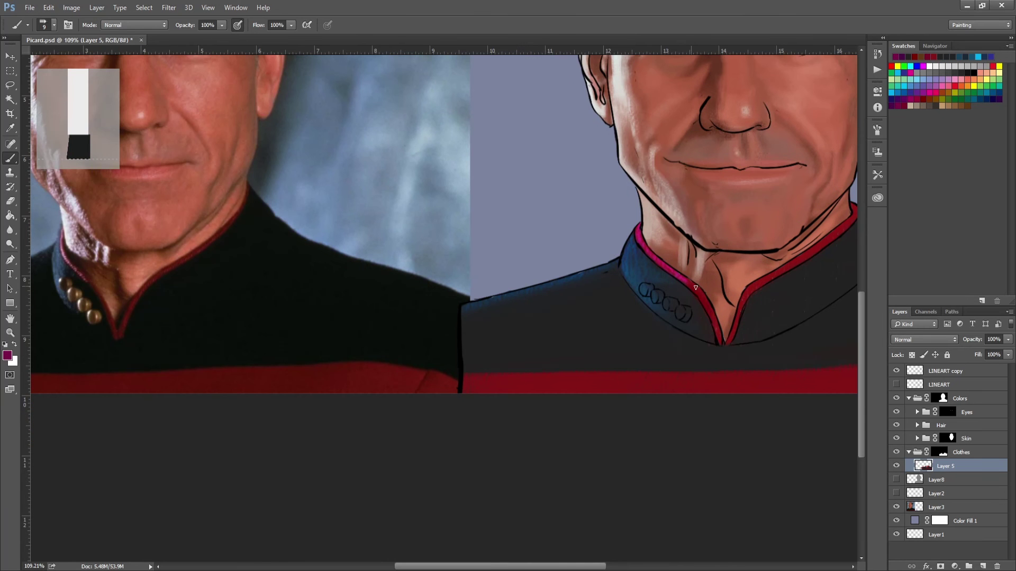
- Blend the magenta piping into the red near the collar opening with purple tones, undoing one stray stroke
{"action": "key", "text": "ctrl+0"}
{"action": "scroll", "coordinate": [604, 527], "scroll_direction": "up", "scroll_amount": 5}
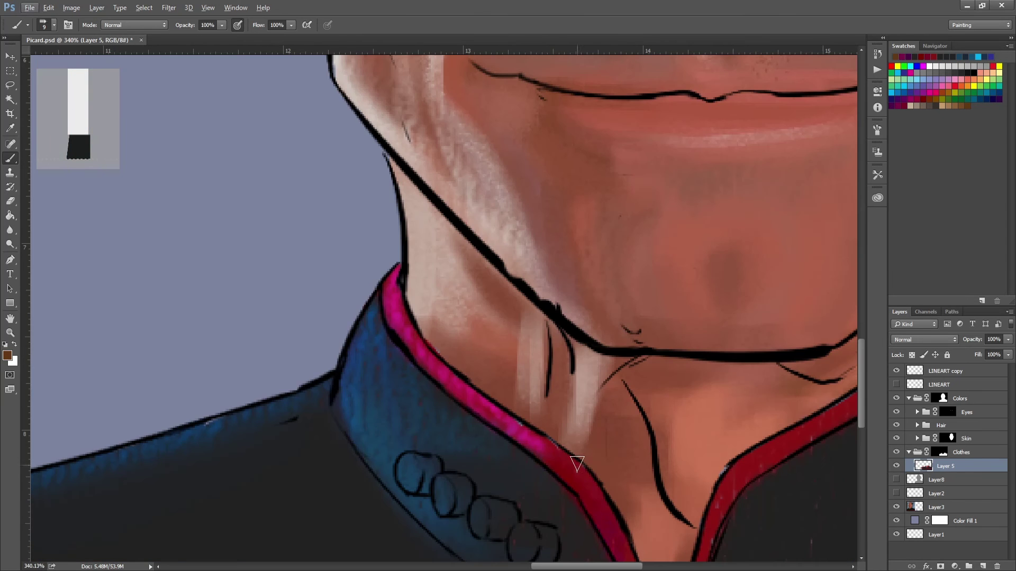
{"action": "left_click_drag", "start_coordinate": [582, 481], "coordinate": [603, 528]}
{"action": "key", "text": "ctrl+z"}
{"action": "left_click", "coordinate": [967, 86]}
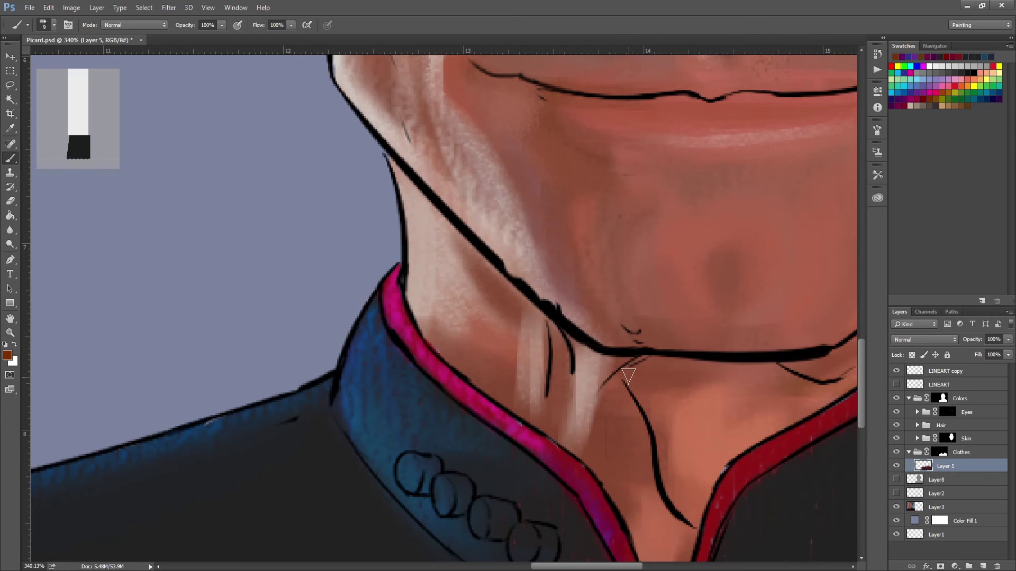
{"action": "left_click", "coordinate": [587, 508], "text": "alt"}
{"action": "left_click_drag", "start_coordinate": [529, 464], "coordinate": [476, 358]}
{"action": "left_click_drag", "start_coordinate": [529, 391], "coordinate": [558, 434]}
{"action": "scroll", "coordinate": [559, 434], "scroll_direction": "down", "scroll_amount": 5}
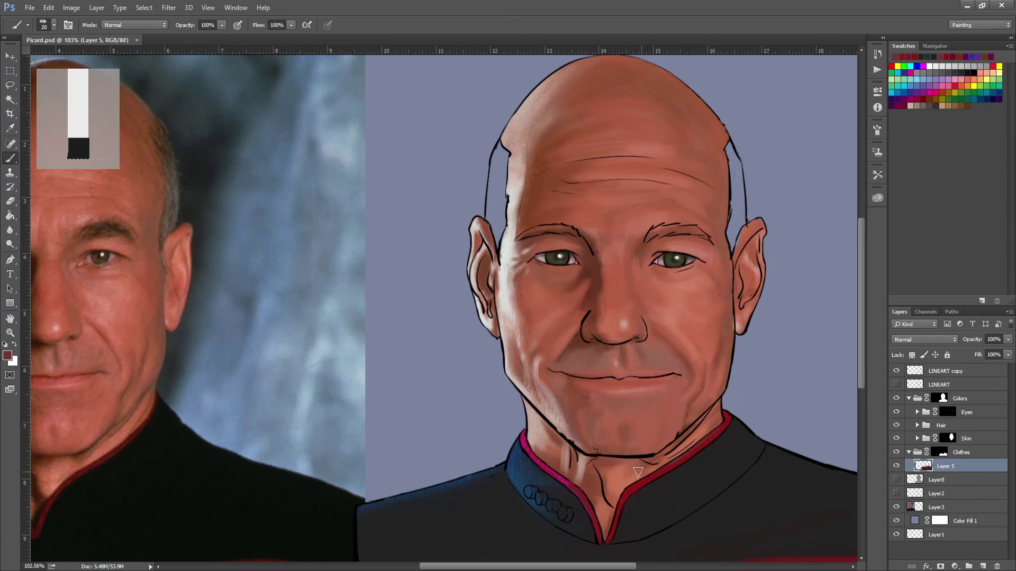
- Create a new layer in the Hair group and block in the eyebrows with a bristle brush and a sampled dark tone
{"action": "key", "text": "i"}
{"action": "key", "text": "b"}
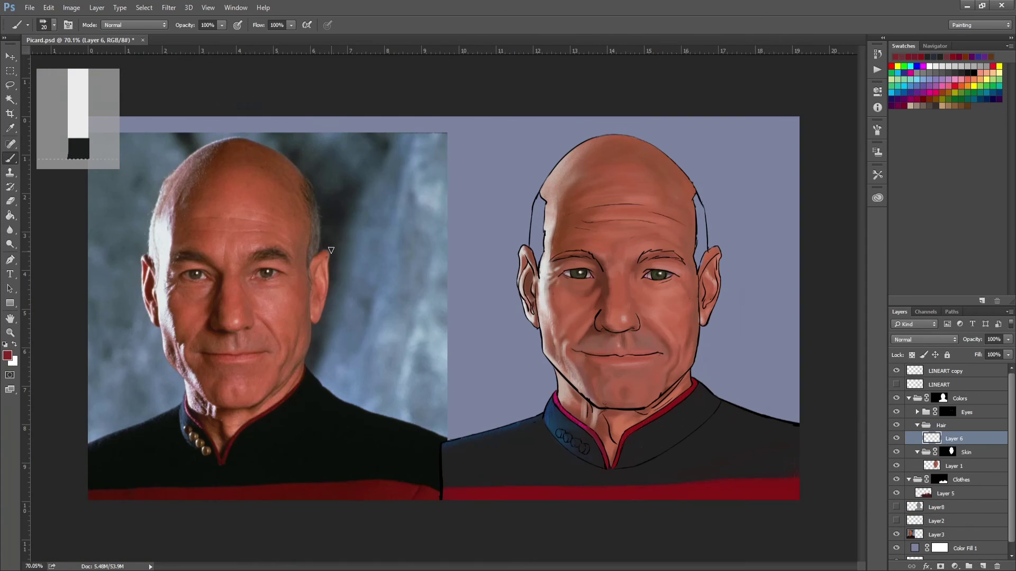
{"action": "scroll", "coordinate": [675, 242], "scroll_direction": "up", "scroll_amount": 5}
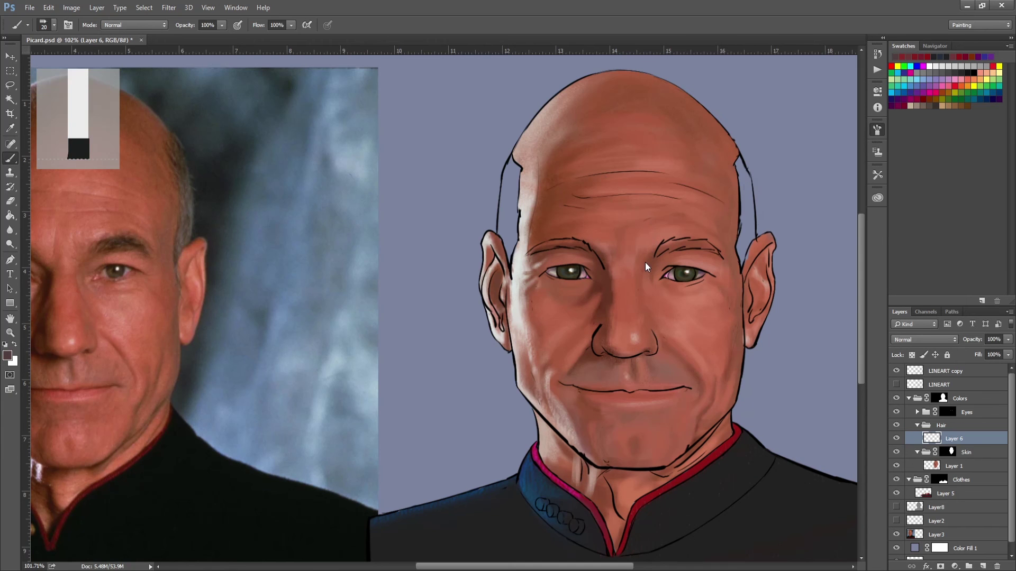
{"action": "key", "text": "period"}
{"action": "mouse_move", "coordinate": [657, 254]}
{"action": "left_mouse_down"}
{"action": "mouse_move", "coordinate": [714, 242]}
{"action": "mouse_move", "coordinate": [723, 251]}
{"action": "left_mouse_up"}
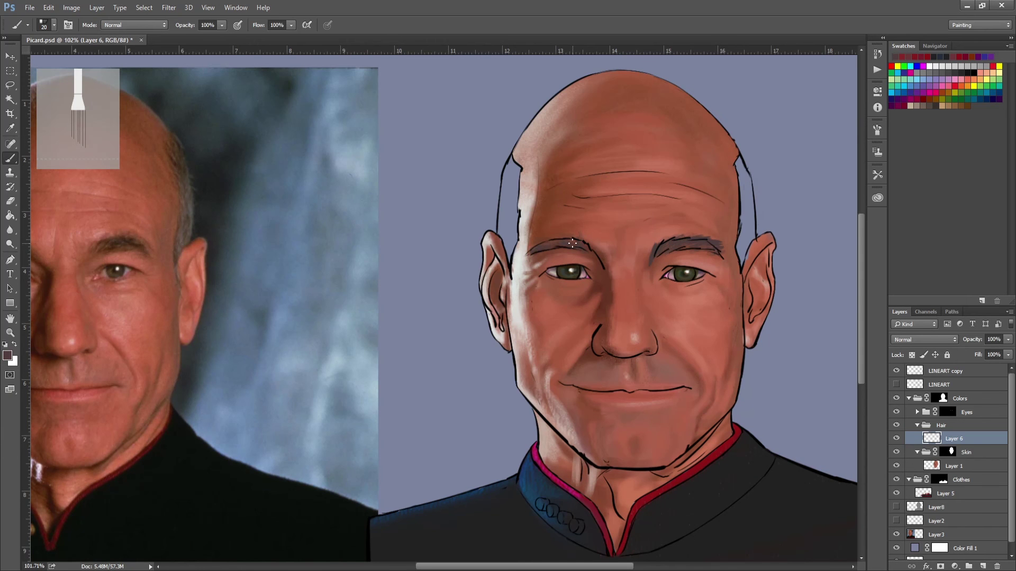
- Build up both eyebrows with near-black hair strokes and add sampled grey strokes to the portrait's left brow
{"action": "left_click_drag", "start_coordinate": [650, 255], "coordinate": [714, 244]}
{"action": "mouse_move", "coordinate": [584, 243]}
{"action": "left_mouse_down"}
{"action": "mouse_move", "coordinate": [534, 248]}
{"action": "mouse_move", "coordinate": [657, 225]}
{"action": "left_mouse_up"}
{"action": "key", "text": "e"}
{"action": "key", "text": "b"}
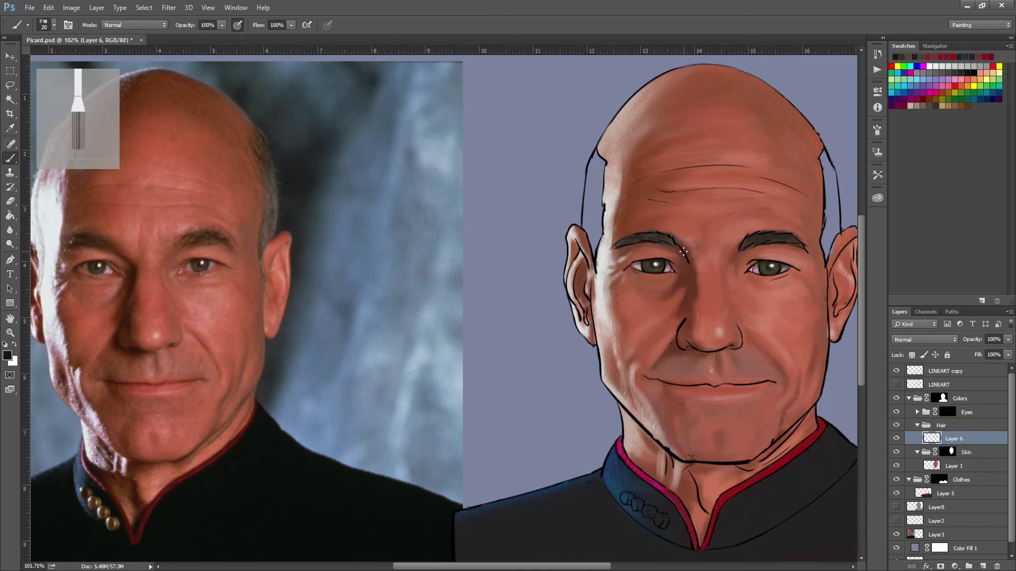
{"action": "left_click", "coordinate": [626, 247], "text": "alt"}
{"action": "left_click", "coordinate": [624, 247], "text": "alt"}
{"action": "left_click", "coordinate": [620, 247], "text": "alt"}
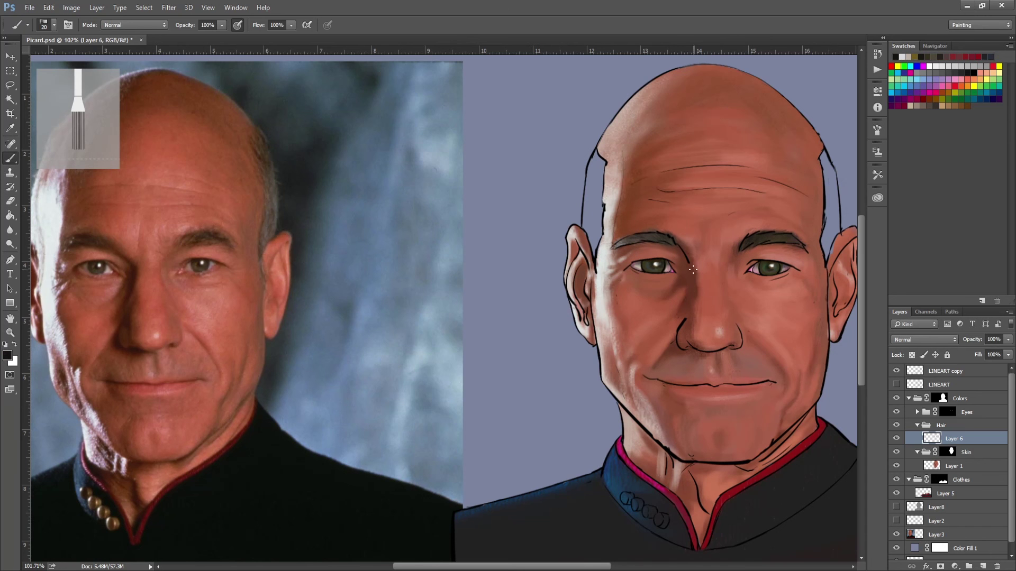
- Outline the hair above both ears with the Lasso, give it a grey base, and mask the Hair group to the selection
{"action": "key", "text": "l"}
{"action": "scroll", "coordinate": [596, 155], "scroll_direction": "up", "scroll_amount": 4}
{"action": "mouse_move", "coordinate": [606, 172]}
{"action": "left_mouse_down"}
{"action": "mouse_move", "coordinate": [555, 238]}
{"action": "mouse_move", "coordinate": [600, 275]}
{"action": "mouse_move", "coordinate": [619, 176]}
{"action": "left_mouse_up"}
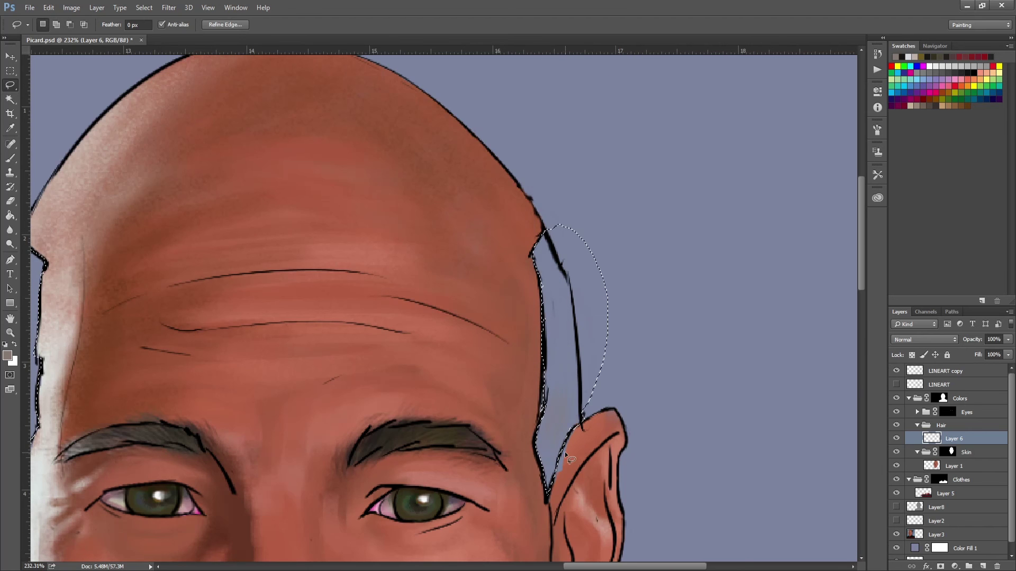
{"action": "scroll", "coordinate": [947, 450], "scroll_direction": "down", "scroll_amount": 1}
{"action": "key", "text": "b"}
{"action": "left_click", "coordinate": [927, 444]}
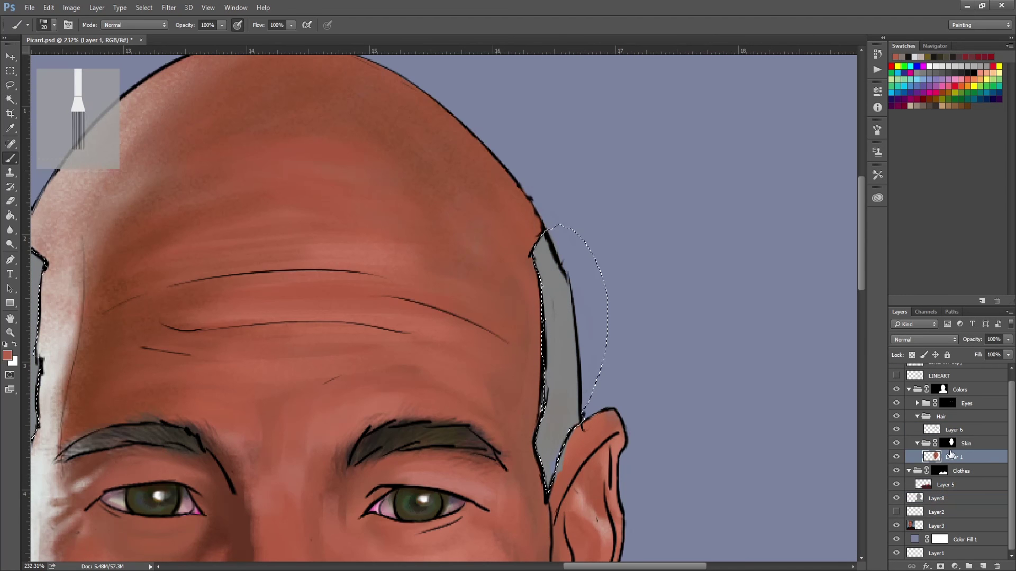
{"action": "key", "text": "d"}
{"action": "key", "text": "x"}
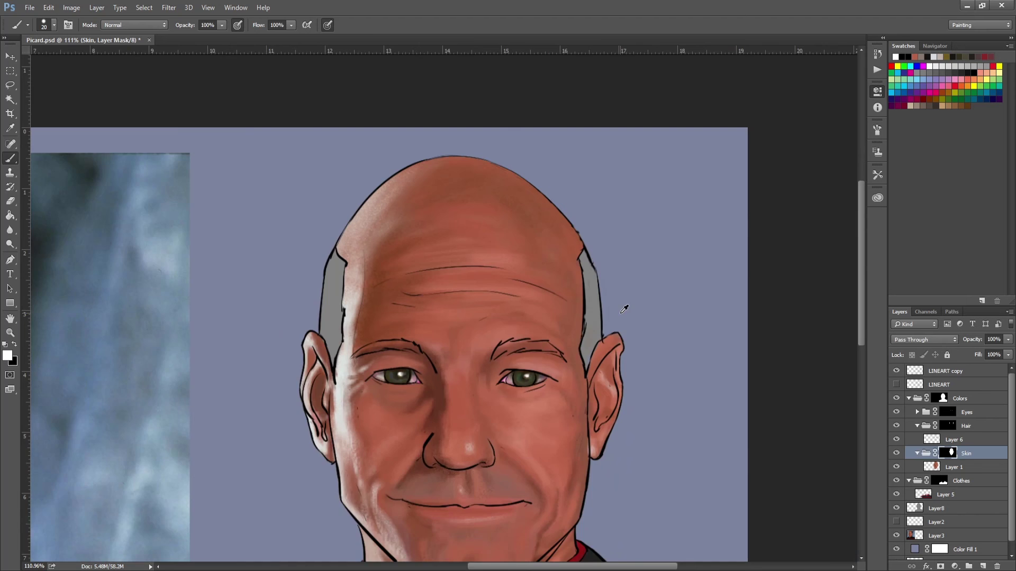
- Reveal both eyebrows by painting white over them on the Hair group's mask
{"action": "left_click", "coordinate": [928, 441]}
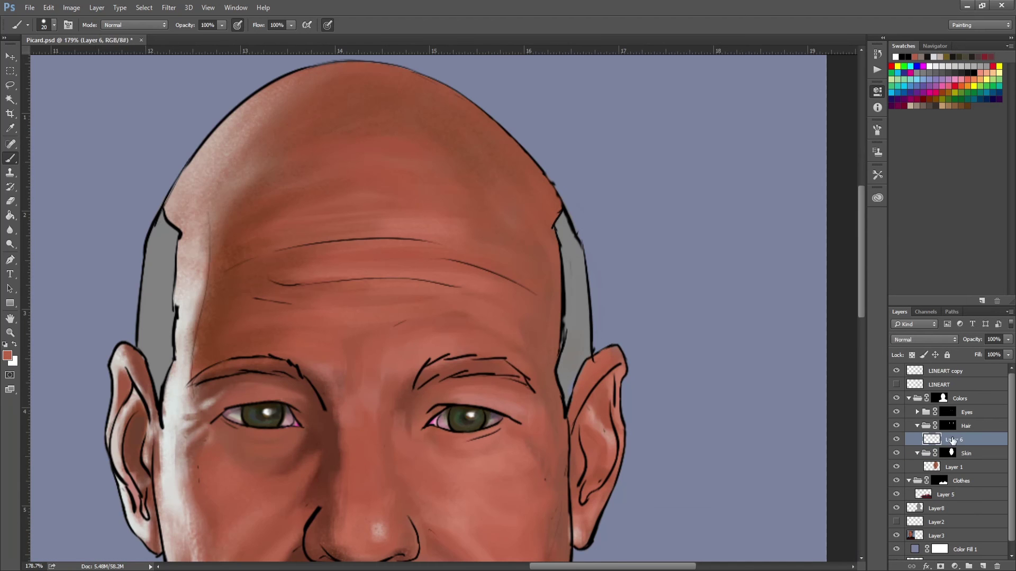
{"action": "left_click", "coordinate": [947, 425]}
{"action": "key", "text": "d"}
{"action": "left_click_drag", "start_coordinate": [418, 378], "coordinate": [527, 373]}
{"action": "left_click_drag", "start_coordinate": [195, 378], "coordinate": [296, 365]}
{"action": "left_click_drag", "start_coordinate": [449, 370], "coordinate": [498, 358]}
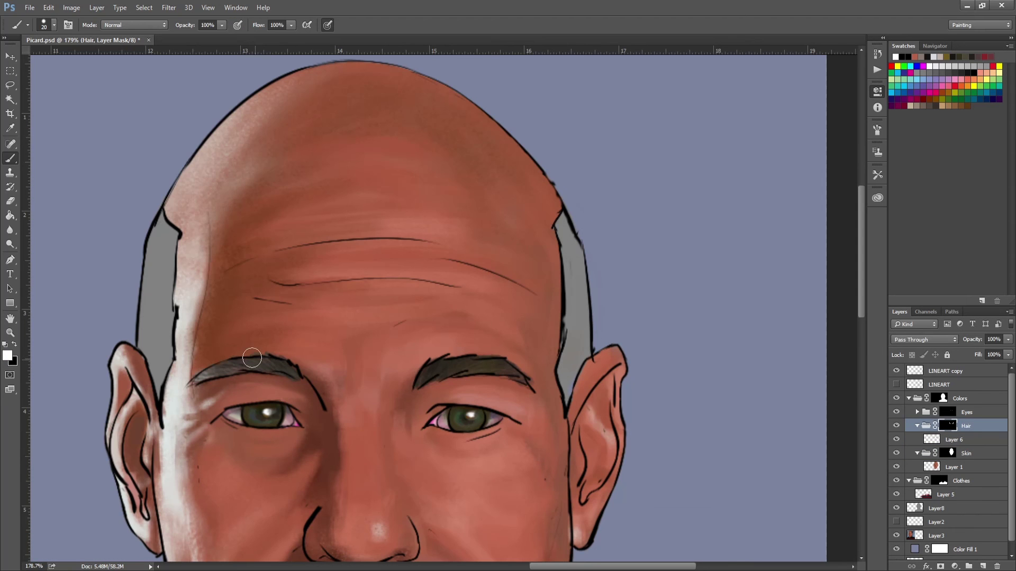
- Paint sampled light hair strokes above the portrait's left ear on Layer 6 and enlarge the bristle brush to 45
{"action": "left_click", "coordinate": [952, 439]}
{"action": "scroll", "coordinate": [599, 213], "scroll_direction": "down", "scroll_amount": 3}
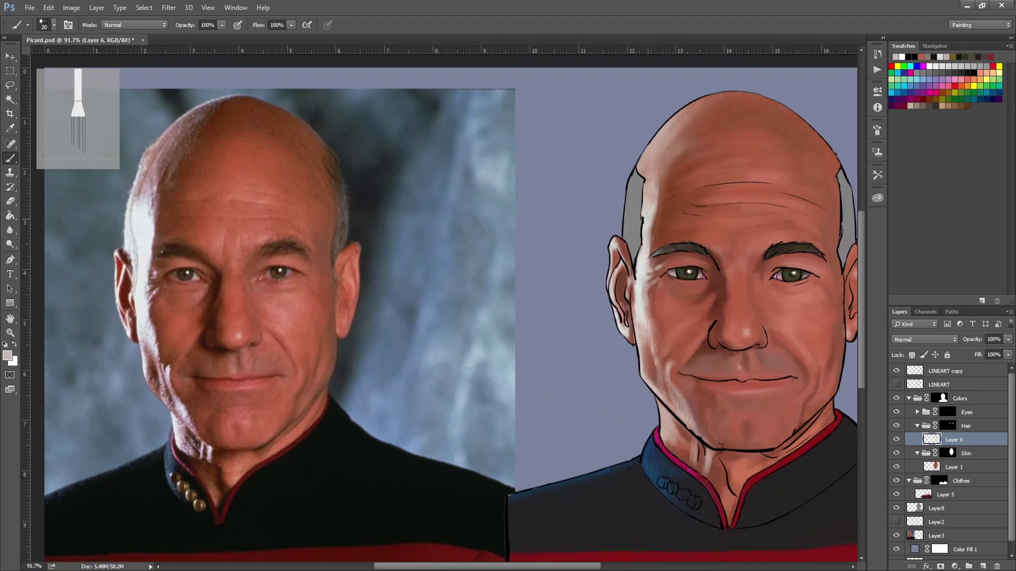
{"action": "left_click_drag", "start_coordinate": [628, 200], "coordinate": [637, 258]}
{"action": "key", "text": "bracketright"}
{"action": "key", "text": "bracketright"}
{"action": "key", "text": "bracketright"}
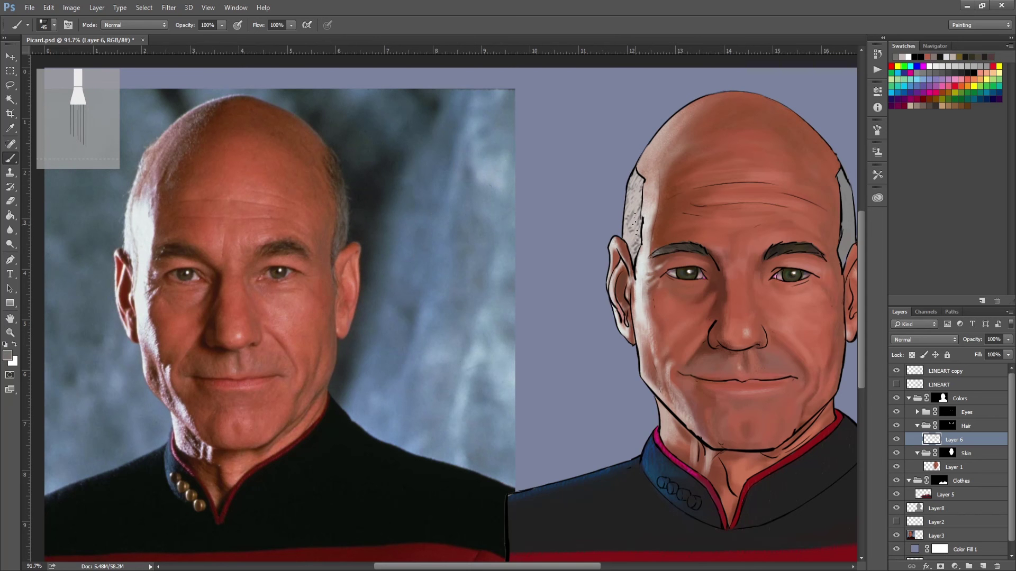
- Layer near-white bristle strokes over the hair on the portrait's left side
{"action": "key", "text": "x"}
{"action": "key", "text": "shift+alt+p"}
{"action": "left_click_drag", "start_coordinate": [632, 175], "coordinate": [630, 230]}
{"action": "left_click_drag", "start_coordinate": [630, 195], "coordinate": [634, 249]}
{"action": "mouse_move", "coordinate": [632, 171]}
{"action": "left_mouse_down"}
{"action": "mouse_move", "coordinate": [633, 262]}
{"action": "mouse_move", "coordinate": [634, 207]}
{"action": "left_mouse_up"}
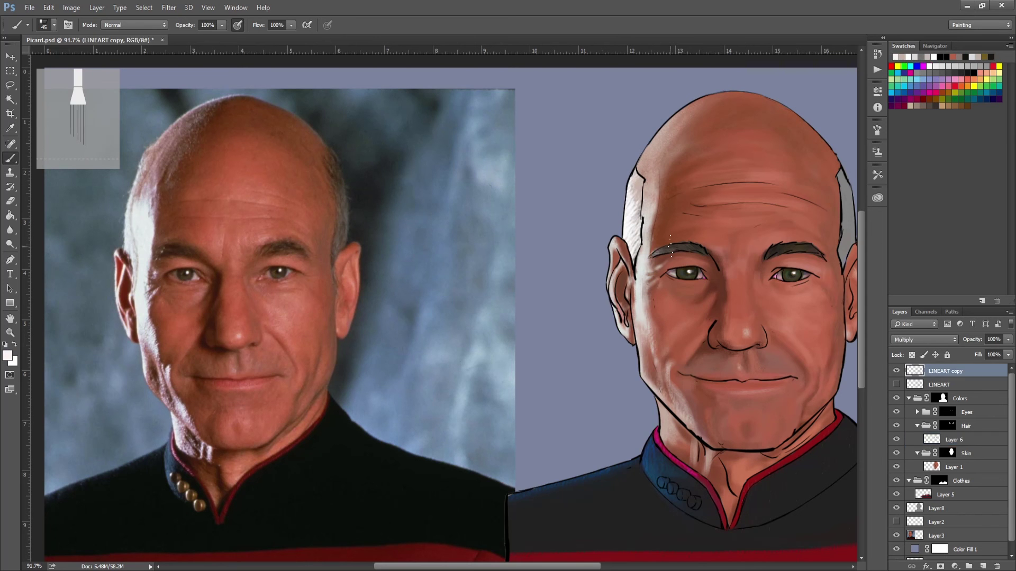
- Remove the left hairline ink on LINEART copy, blend that hair edge, and start light hair strokes on the right side
{"action": "left_click_drag", "start_coordinate": [637, 168], "coordinate": [641, 272]}
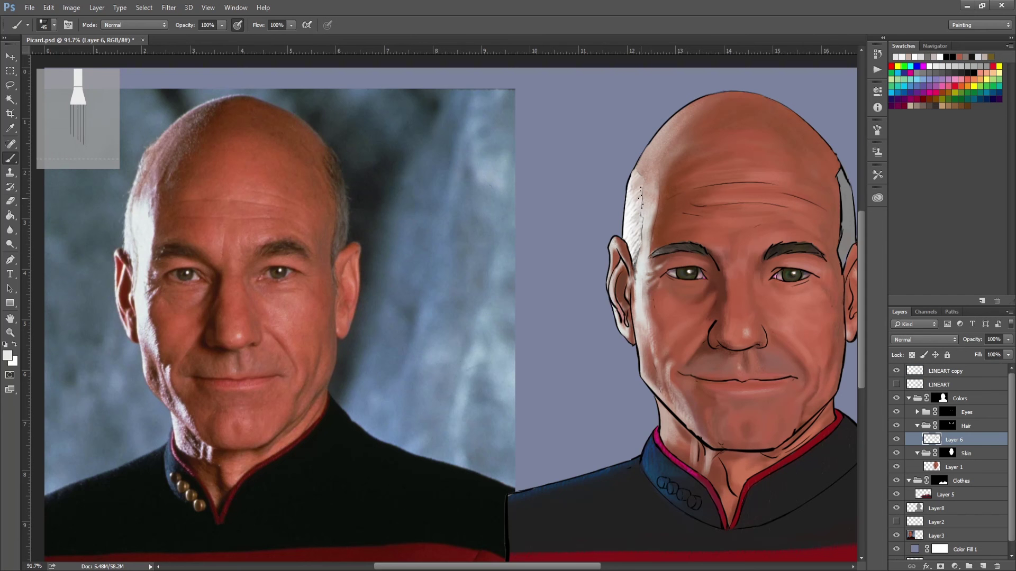
{"action": "left_click", "coordinate": [633, 219], "text": "alt"}
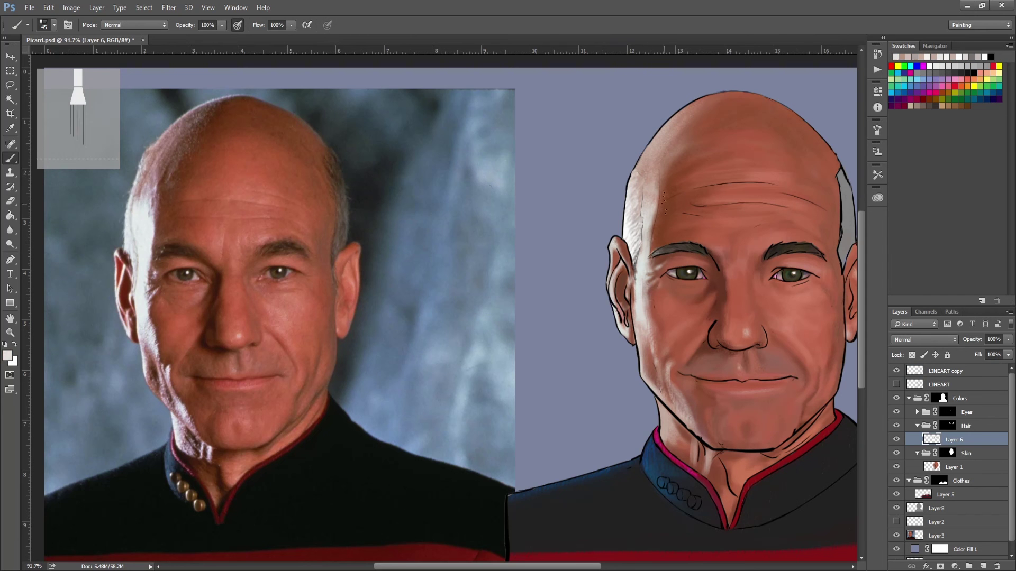
{"action": "left_click_drag", "start_coordinate": [634, 219], "coordinate": [542, 215]}
{"action": "left_click_drag", "start_coordinate": [753, 201], "coordinate": [756, 253]}
{"action": "left_click_drag", "start_coordinate": [755, 181], "coordinate": [757, 196]}
{"action": "left_click", "coordinate": [756, 227], "text": "alt"}
- Soften the edge of the portrait's left-side hair on the Hair group's mask with the Eraser
{"action": "left_click", "coordinate": [5, 345]}
{"action": "left_click", "coordinate": [14, 344]}
{"action": "key", "text": "e"}
{"action": "left_click", "coordinate": [947, 426]}
{"action": "left_click_drag", "start_coordinate": [545, 181], "coordinate": [554, 245]}
- Paint the hair above the portrait's right ear on Layer 6 with tones sampled from the hair and nearby skin
{"action": "left_click", "coordinate": [953, 440]}
{"action": "key", "text": "b"}
{"action": "key", "text": "x"}
{"action": "left_click", "coordinate": [737, 185], "text": "alt"}
{"action": "left_click", "coordinate": [750, 199], "text": "alt"}
{"action": "left_click", "coordinate": [750, 193], "text": "alt"}
{"action": "left_click", "coordinate": [758, 204], "text": "alt"}
{"action": "left_click", "coordinate": [756, 231], "text": "alt"}
{"action": "left_click", "coordinate": [742, 170], "text": "alt"}
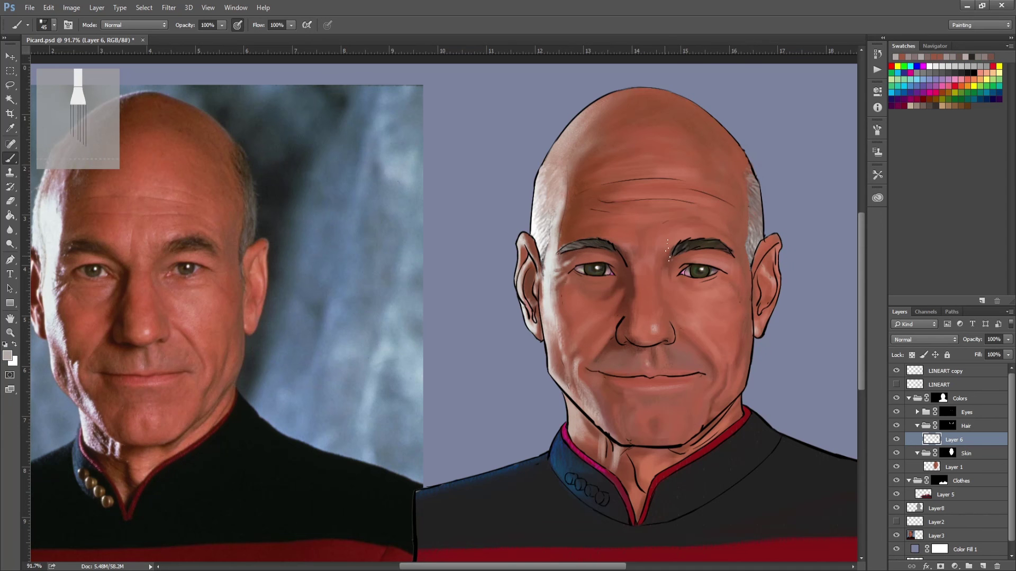
- Add sampled brownish strokes to the portrait's right eyebrow and erase the inked eyebrow lines on LINEART copy
{"action": "left_click", "coordinate": [709, 249], "text": "alt"}
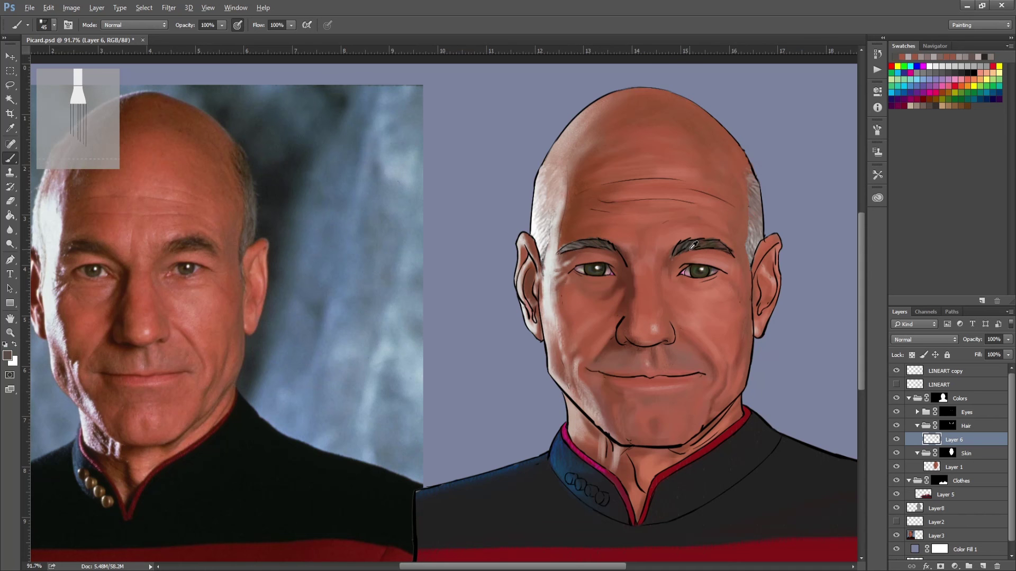
{"action": "scroll", "coordinate": [680, 253], "scroll_direction": "down", "scroll_amount": 2}
{"action": "key", "text": "e"}
{"action": "key", "text": "d"}
{"action": "left_click", "coordinate": [944, 371]}
{"action": "key", "text": "bracketright"}
{"action": "key", "text": "bracketright"}
{"action": "left_click", "coordinate": [896, 467]}
{"action": "left_click", "coordinate": [896, 467]}
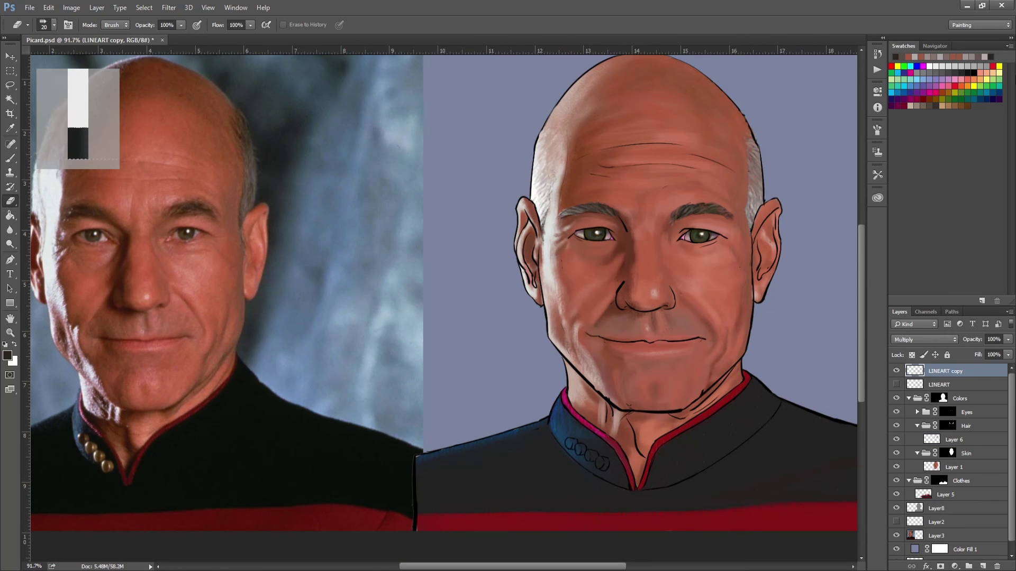
- Blend the skin on the nose and around the portrait's eyes on Layer 1 with sampled skin tones and a smaller brush
{"action": "left_click", "coordinate": [931, 467]}
{"action": "key", "text": "b"}
{"action": "left_click", "coordinate": [732, 185], "text": "alt"}
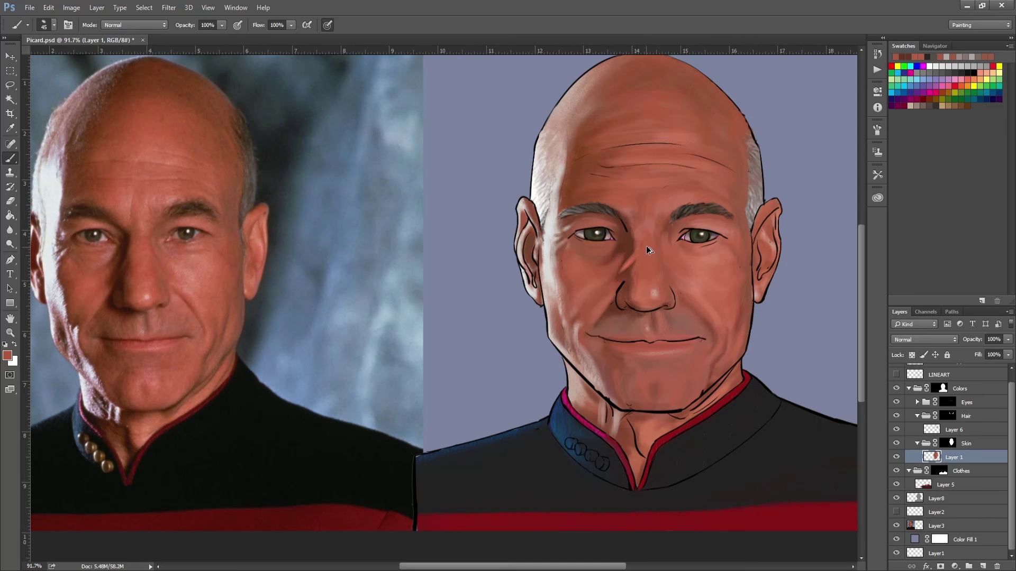
{"action": "key", "text": "bracketleft"}
{"action": "key", "text": "bracketleft"}
{"action": "key", "text": "bracketleft"}
{"action": "left_click", "coordinate": [646, 273], "text": "alt"}
{"action": "left_click", "coordinate": [656, 249], "text": "alt"}
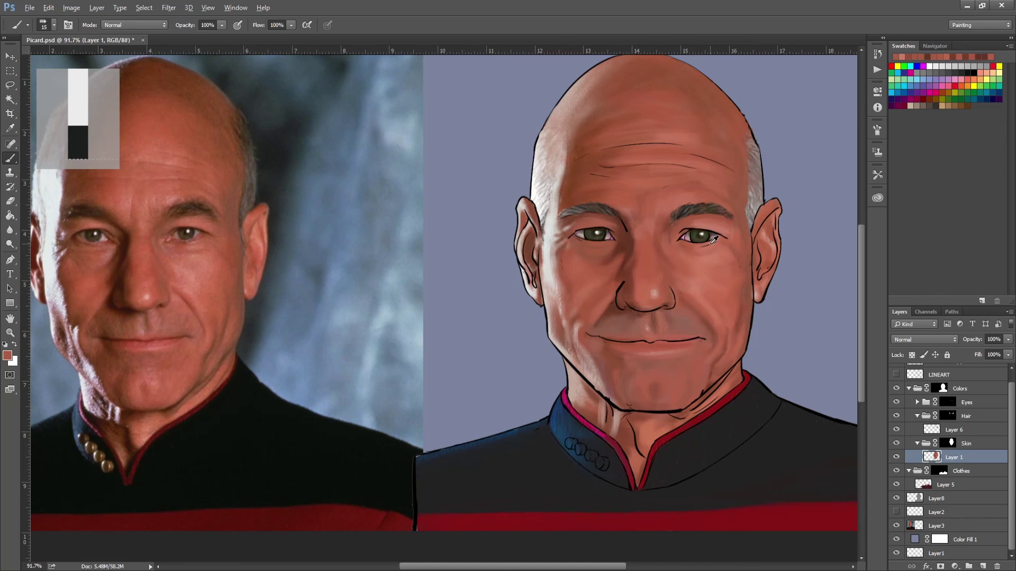
{"action": "left_click", "coordinate": [585, 237], "text": "alt"}
{"action": "left_click", "coordinate": [563, 226], "text": "alt"}
- Clean up ink around the neck on LINEART copy and repaint the chin and jaw on Layer 1 with sampled skin tones
{"action": "key", "text": "alt+period"}
{"action": "key", "text": "e"}
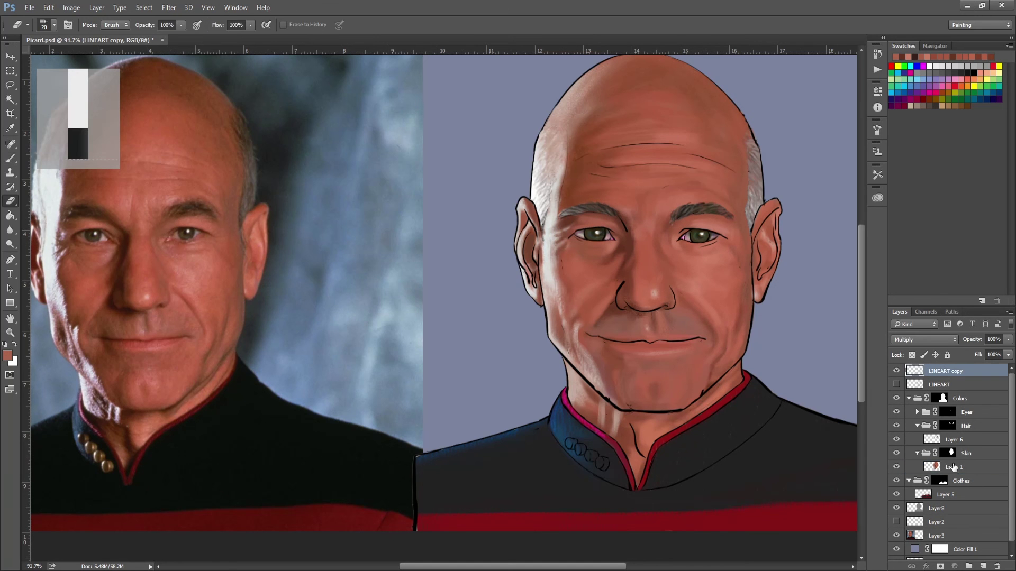
{"action": "key", "text": "b"}
{"action": "right_click", "coordinate": [665, 422], "text": "ctrl+alt"}
{"action": "left_click", "coordinate": [721, 389], "text": "alt"}
{"action": "left_click", "coordinate": [725, 384], "text": "alt"}
{"action": "left_click", "coordinate": [730, 376], "text": "alt"}
{"action": "left_click", "coordinate": [642, 412], "text": "alt"}
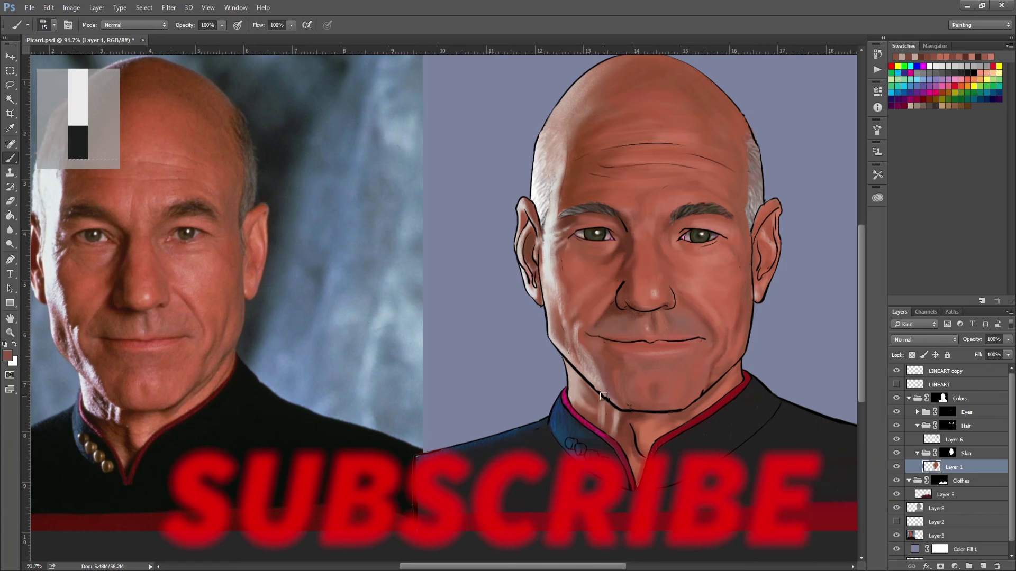
{"action": "left_click", "coordinate": [738, 371], "text": "alt"}
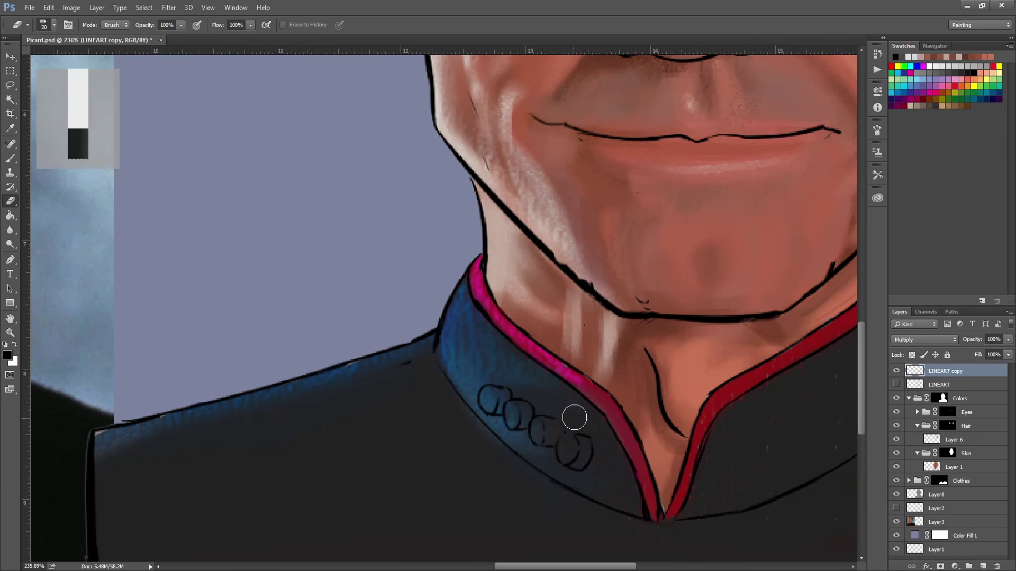
- Erase and redraw the outline of the lowest collar button on LINEART copy
{"action": "left_click_drag", "start_coordinate": [561, 451], "coordinate": [566, 458]}
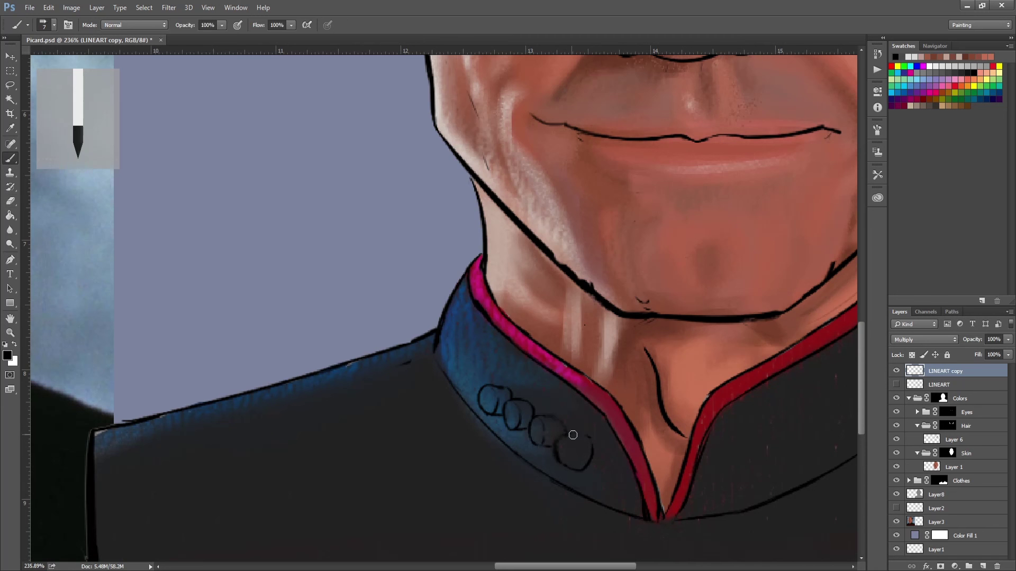
{"action": "key", "text": "ctrl+z"}
{"action": "key", "text": "e"}
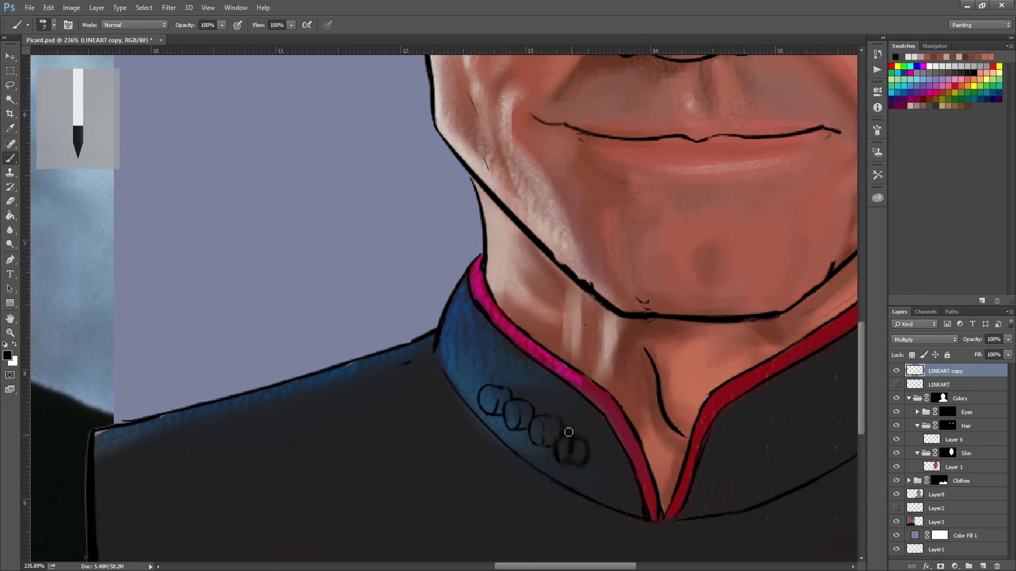
{"action": "left_click_drag", "start_coordinate": [571, 453], "coordinate": [565, 452]}
{"action": "key", "text": "b"}
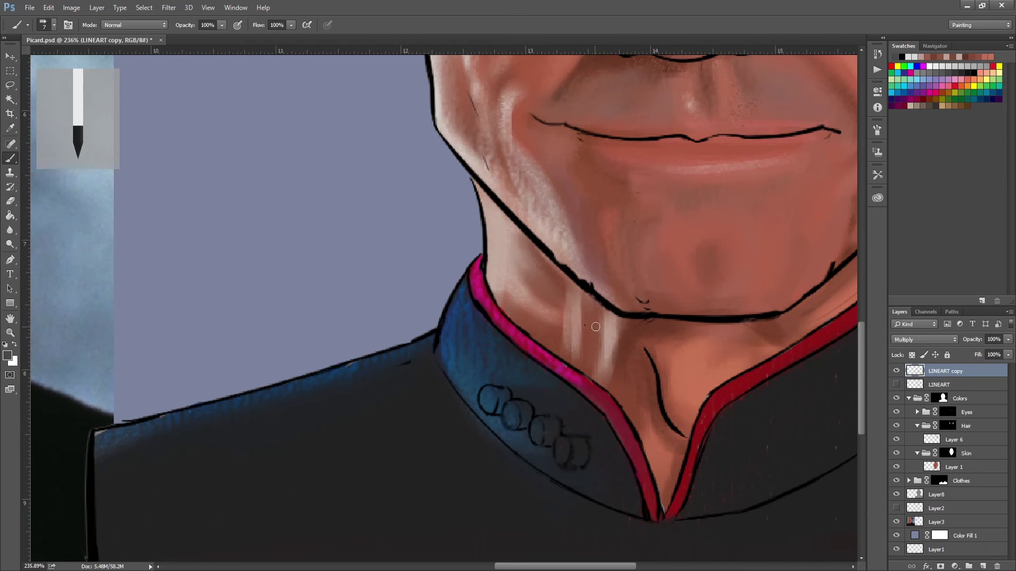
- Select the area outside the portrait's outline with the Magic Wand and clean stray paint from Layer 5 in the Clothes group
{"action": "left_click", "coordinate": [916, 454]}
{"action": "left_click", "coordinate": [916, 426]}
{"action": "left_click", "coordinate": [939, 467]}
{"action": "key", "text": "ctrl+0"}
{"action": "key", "text": "w"}
{"action": "left_click", "coordinate": [648, 462], "text": "ctrl"}
{"action": "left_click", "coordinate": [553, 370], "text": "ctrl"}
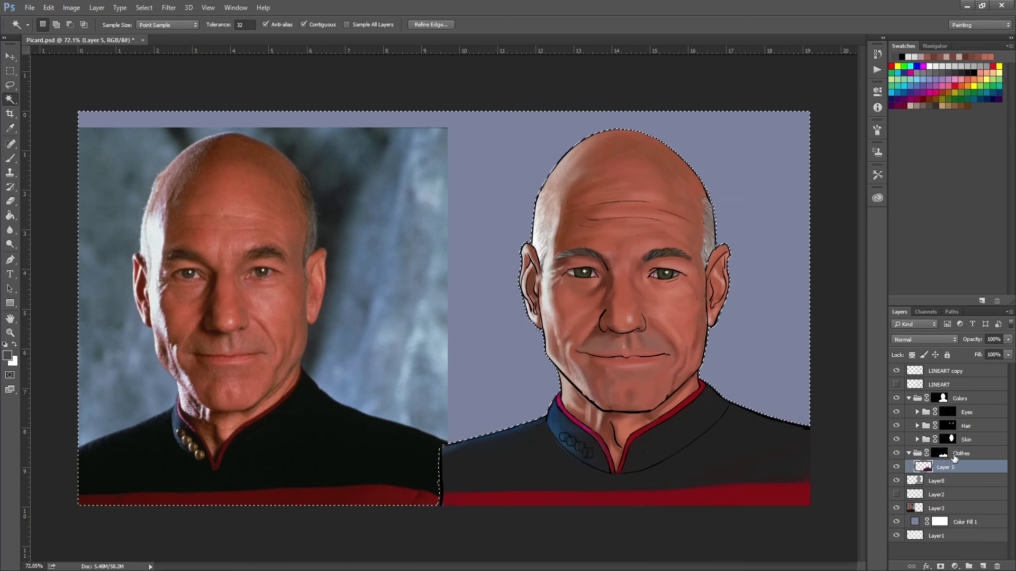
{"action": "key", "text": "v"}
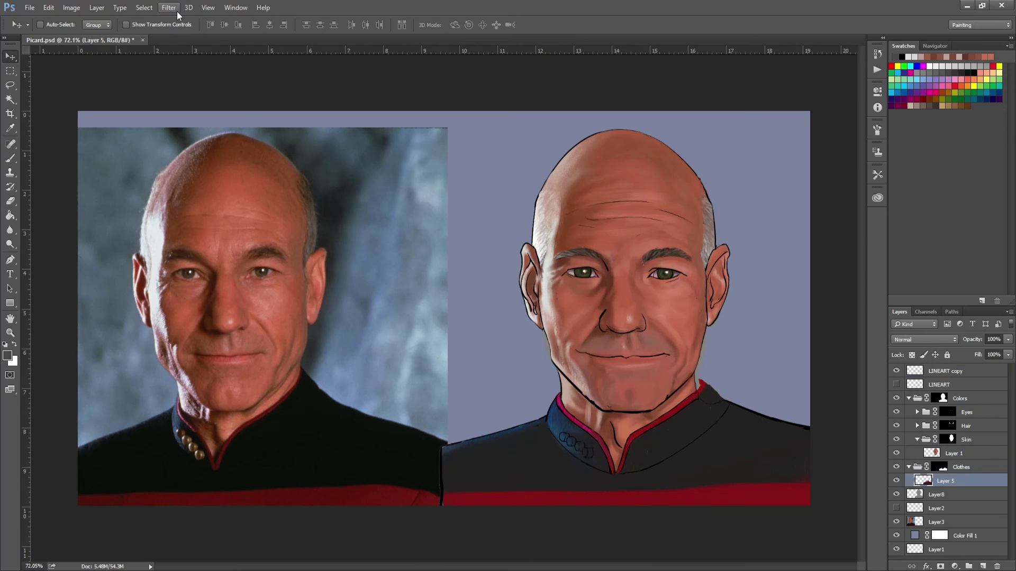
- Redraw the ink where the neck meets the collar and shoulder, and erase the collar color that extends beyond it
{"action": "left_click", "coordinate": [681, 200], "text": "ctrl"}
{"action": "key", "text": "b"}
{"action": "scroll", "coordinate": [709, 381], "scroll_direction": "up", "scroll_amount": 5}
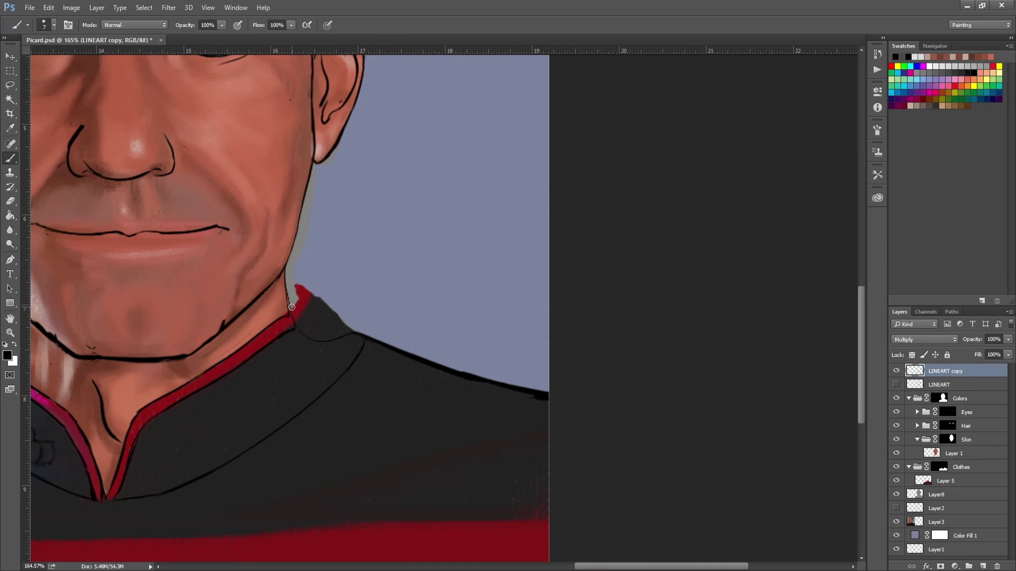
{"action": "left_click", "coordinate": [713, 395], "text": "ctrl"}
{"action": "key", "text": "e"}
{"action": "left_click_drag", "start_coordinate": [299, 291], "coordinate": [347, 325]}
{"action": "left_click", "coordinate": [369, 211], "text": "ctrl"}
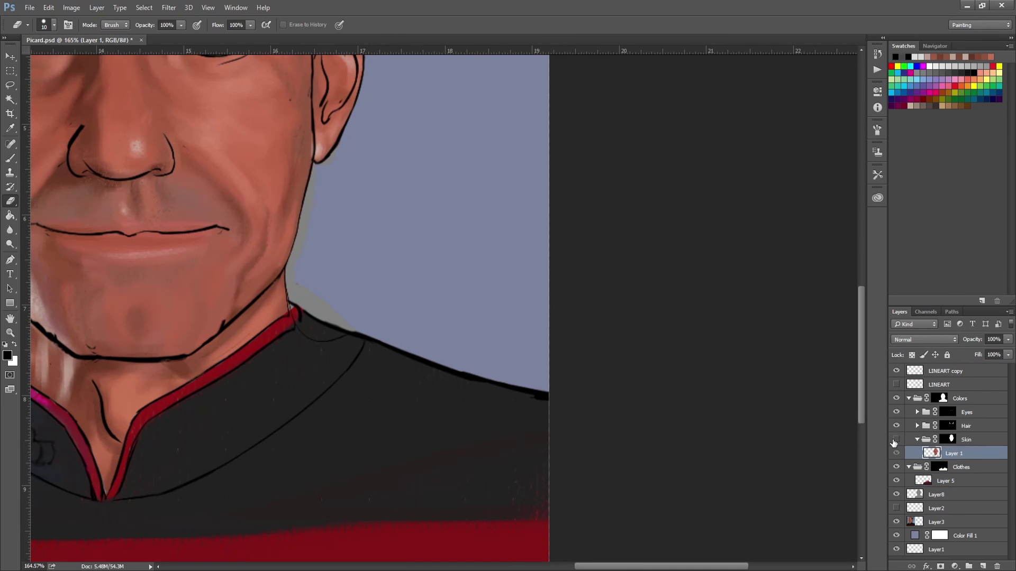
{"action": "left_click", "coordinate": [309, 196], "text": "ctrl"}
{"action": "left_click", "coordinate": [317, 304], "text": "ctrl"}
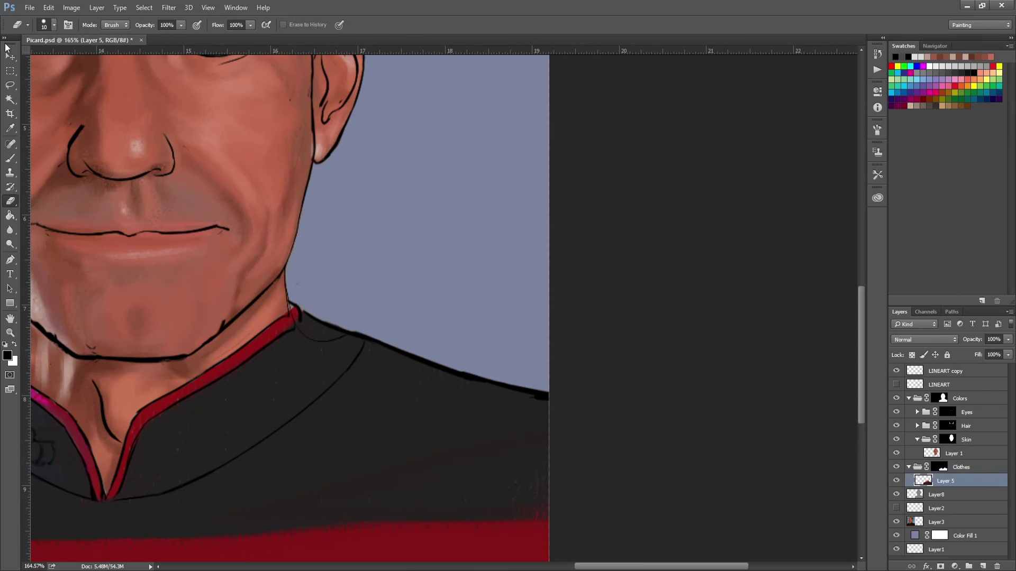
- Touch up the collar tip beside the neck on Layer 5 with its dark red, and clean the edge on Layer8
{"action": "key", "text": "b"}
{"action": "key", "text": "d"}
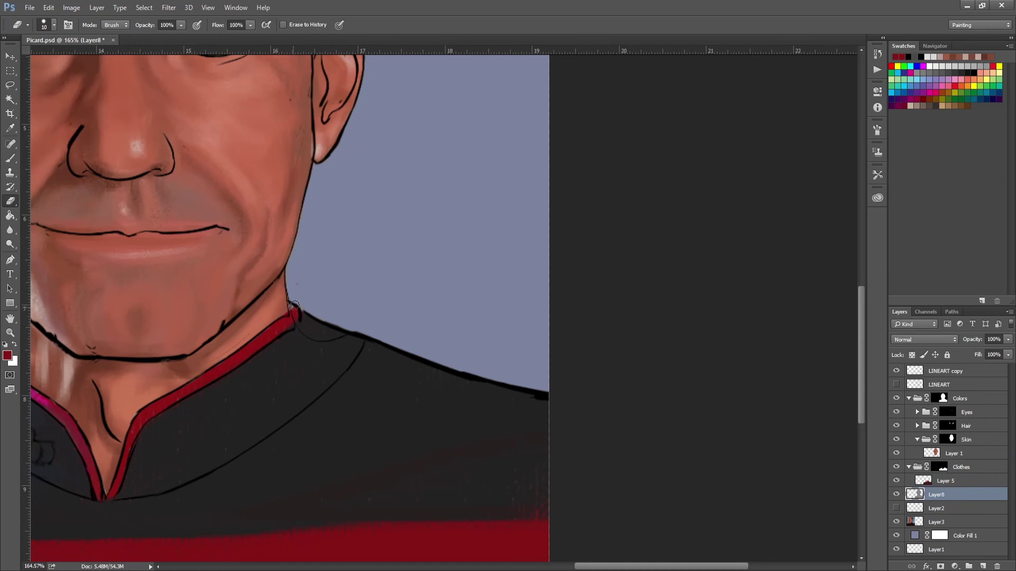
{"action": "left_click", "coordinate": [340, 335], "text": "ctrl"}
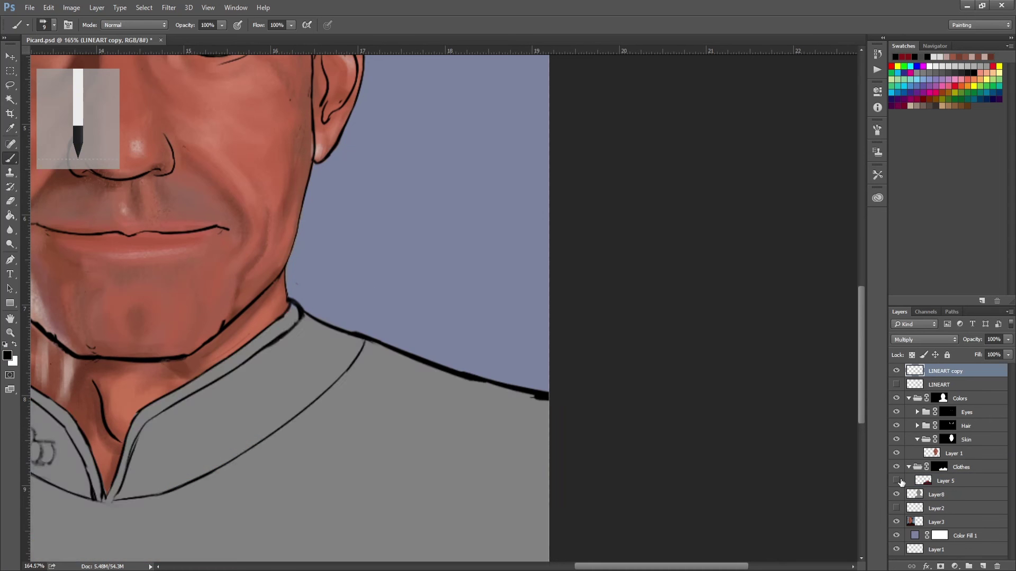
- Refine the collar tip's ink on LINEART copy, and flip the canvas horizontally with Layer8 hidden
{"action": "left_click", "coordinate": [296, 317], "text": "ctrl"}
{"action": "left_click", "coordinate": [292, 310], "text": "ctrl"}
{"action": "left_click", "coordinate": [292, 303], "text": "ctrl"}
{"action": "key", "text": "x"}
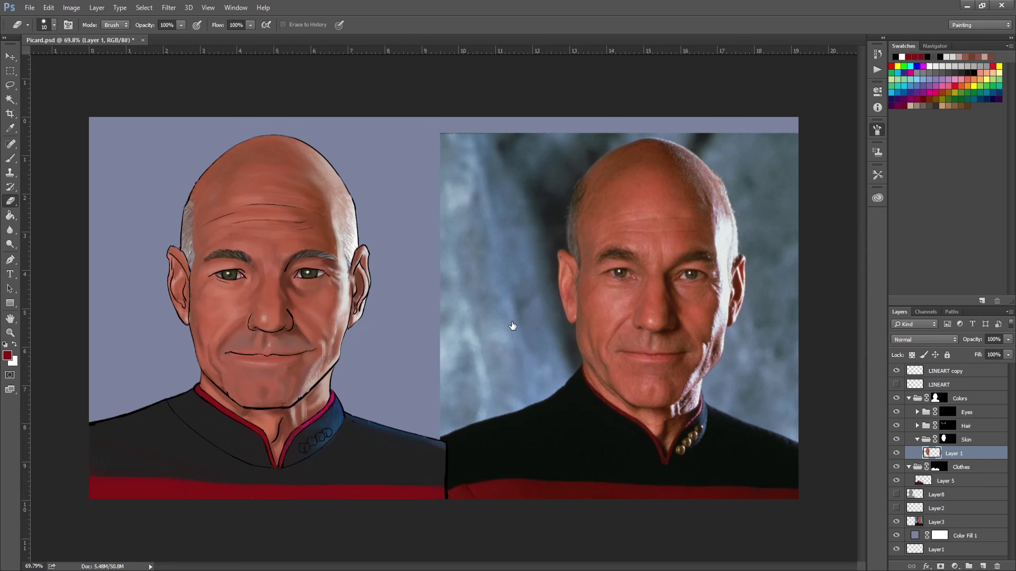
- Refine the shading of the nose tip and bridge on Layer 1 with sampled skin tones
{"action": "key", "text": "b"}
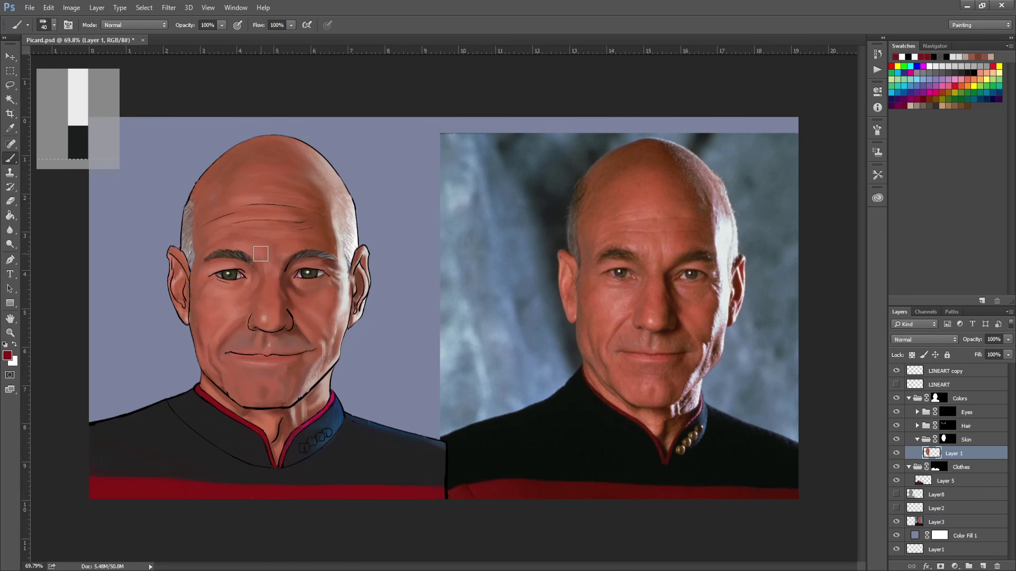
{"action": "scroll", "coordinate": [253, 207], "scroll_direction": "up", "scroll_amount": 3}
{"action": "scroll", "coordinate": [439, 332], "scroll_direction": "down", "scroll_amount": 2}
{"action": "left_click", "coordinate": [271, 321], "text": "alt"}
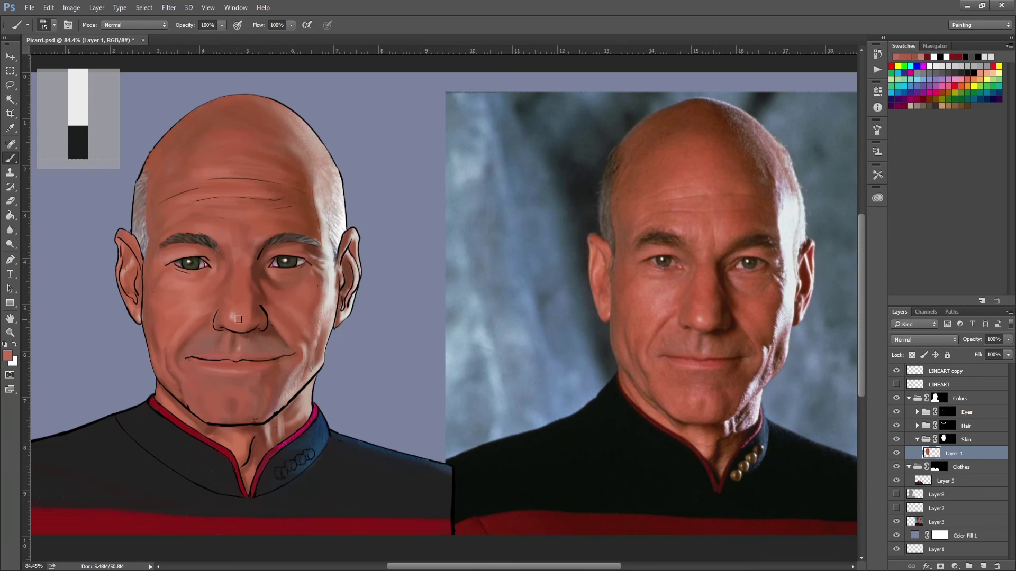
{"action": "left_click", "coordinate": [235, 286], "text": "alt"}
{"action": "key", "text": "z"}
{"action": "key", "text": "b"}
{"action": "key", "text": "bracketleft"}
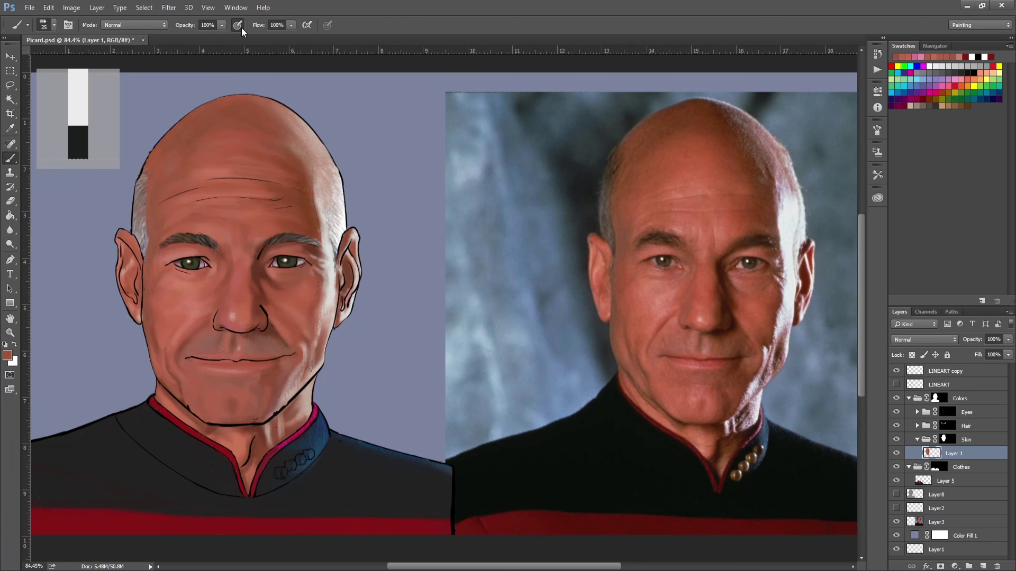
{"action": "left_click", "coordinate": [241, 326], "text": "alt"}
{"action": "left_click", "coordinate": [247, 307], "text": "alt"}
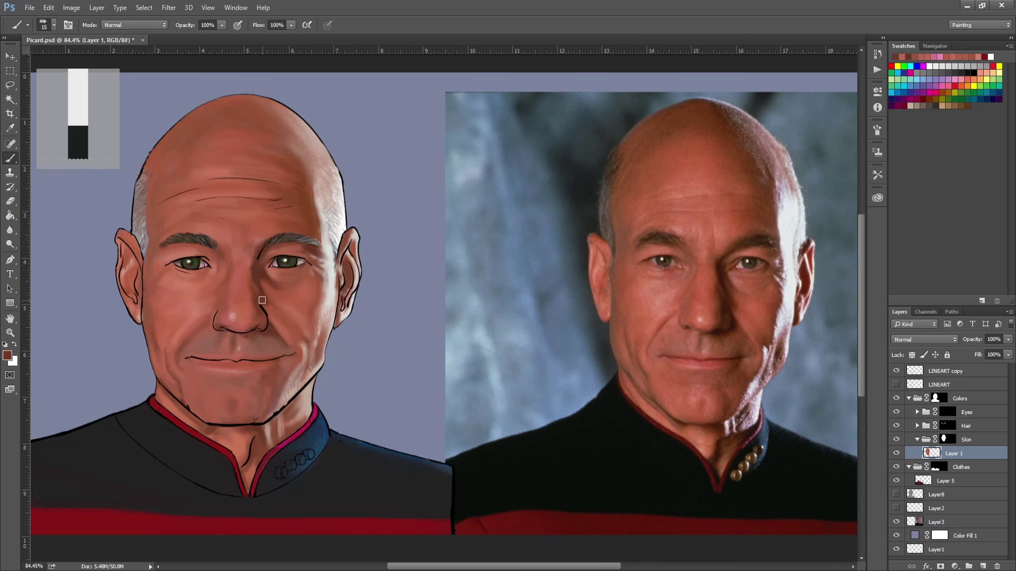
- Blend the cheek crease between the nose and the mouth corner on the face's lit side with sampled tones
{"action": "left_click", "coordinate": [293, 317], "text": "alt"}
{"action": "left_click", "coordinate": [297, 323], "text": "alt"}
{"action": "left_click", "coordinate": [303, 344], "text": "alt"}
- Paint the lower lip on Layer 1 with pinkish tones and blend its edges with sampled lip and skin colors
{"action": "left_click", "coordinate": [204, 361], "text": "alt"}
{"action": "left_click_drag", "start_coordinate": [205, 361], "coordinate": [257, 366]}
{"action": "key", "text": "i"}
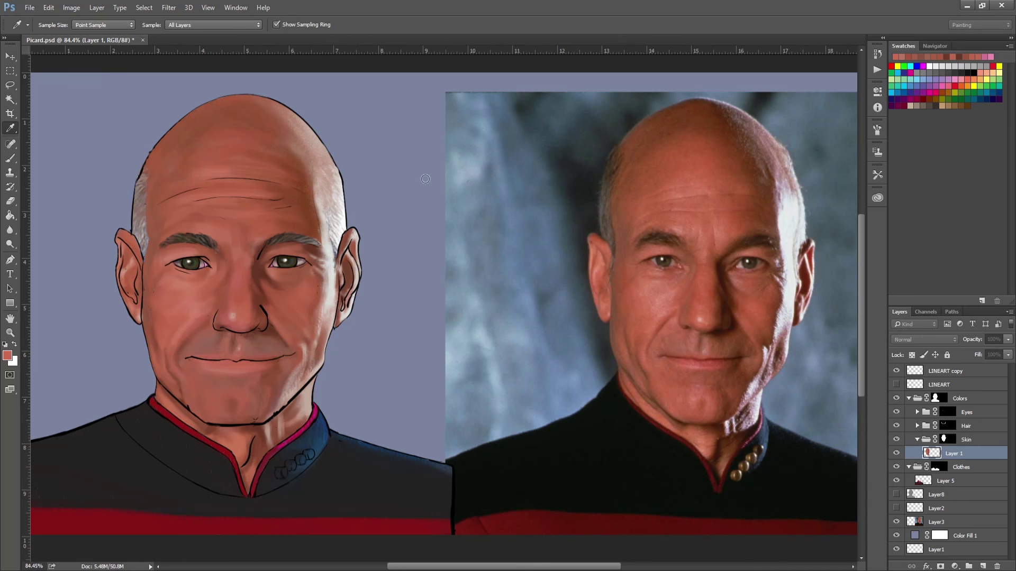
{"action": "key", "text": "b"}
{"action": "left_click", "coordinate": [264, 364], "text": "alt"}
{"action": "left_click", "coordinate": [272, 366], "text": "alt"}
{"action": "left_click", "coordinate": [276, 359], "text": "alt"}
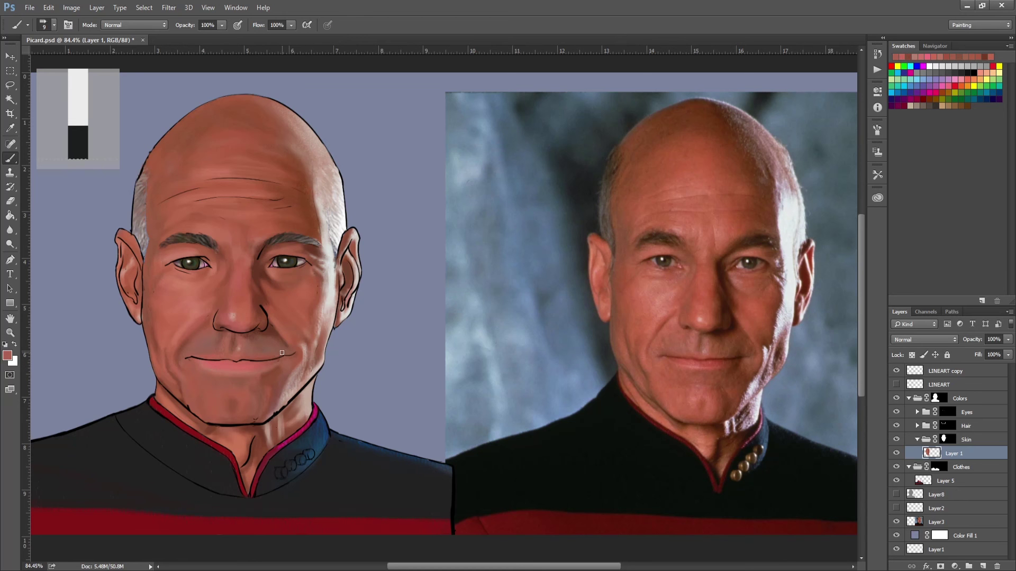
{"action": "left_click", "coordinate": [250, 361], "text": "alt"}
{"action": "left_click", "coordinate": [238, 366], "text": "alt"}
{"action": "left_click", "coordinate": [220, 367], "text": "alt"}
{"action": "left_click", "coordinate": [203, 370], "text": "alt"}
- Blend the cheeks and add pale highlights along the lit edge of the jaw on Layer 1 with sampled colors
{"action": "left_click", "coordinate": [684, 218], "text": "alt"}
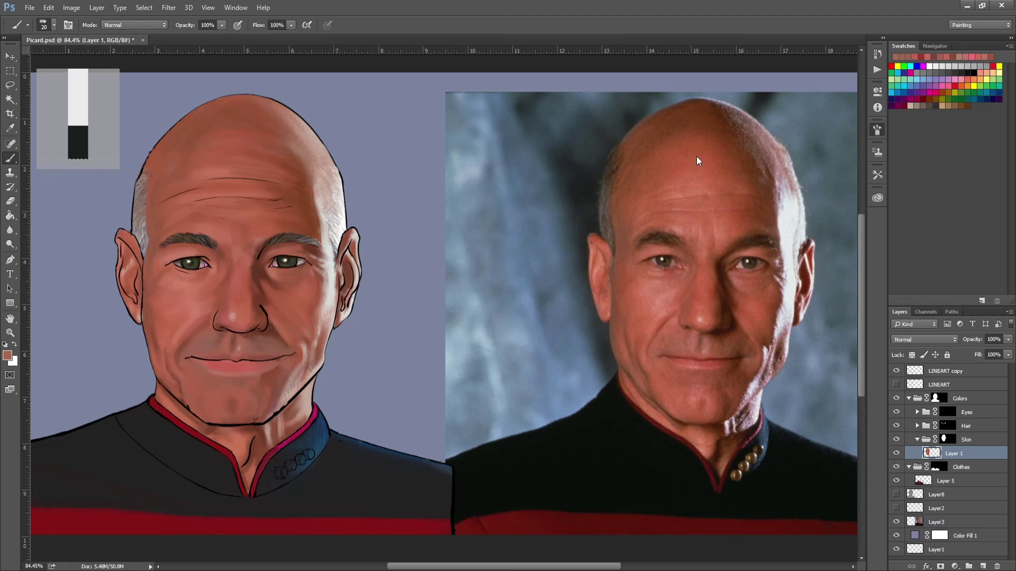
{"action": "left_click", "coordinate": [183, 365], "text": "alt"}
{"action": "left_click", "coordinate": [325, 335], "text": "alt"}
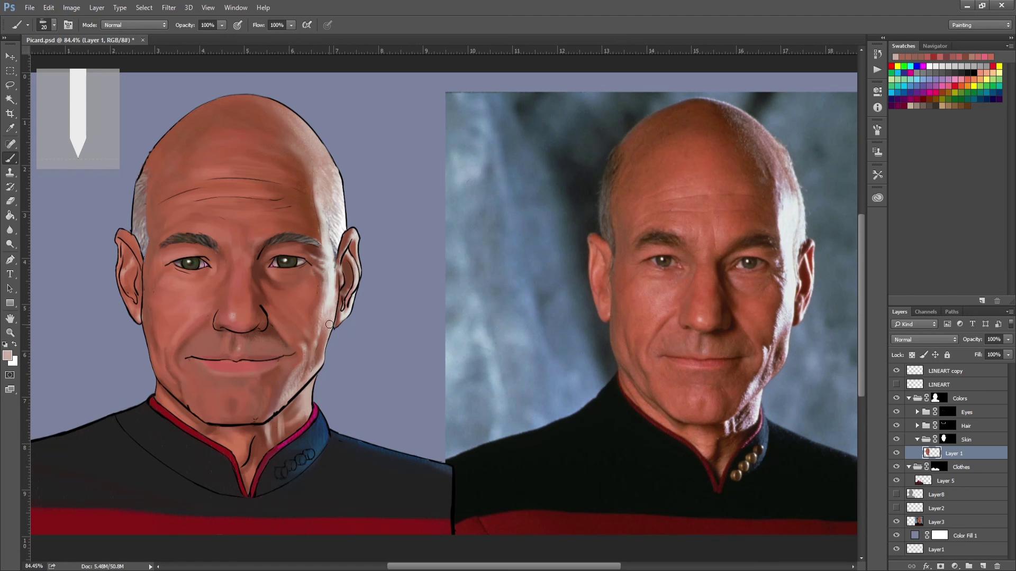
{"action": "key", "text": "alt+bracketright"}
{"action": "key", "text": "alt+bracketleft"}
{"action": "left_click", "coordinate": [245, 336], "text": "alt"}
{"action": "left_click", "coordinate": [321, 365], "text": "alt"}
{"action": "key", "text": "bracketleft"}
{"action": "key", "text": "bracketleft"}
{"action": "key", "text": "bracketleft"}
{"action": "key", "text": "bracketleft"}
{"action": "key", "text": "bracketright"}
{"action": "key", "text": "bracketleft"}
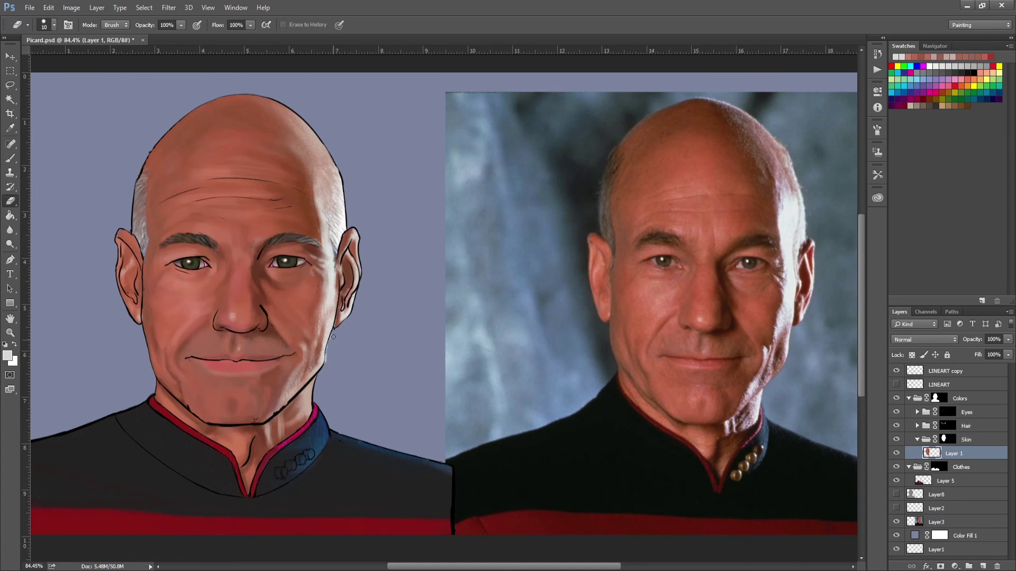
- Redraw and clean the jaw and chin outline in black on LINEART copy, and save the file
{"action": "key", "text": "alt+shift+bracketright"}
{"action": "key", "text": "bracketleft"}
{"action": "key", "text": "d"}
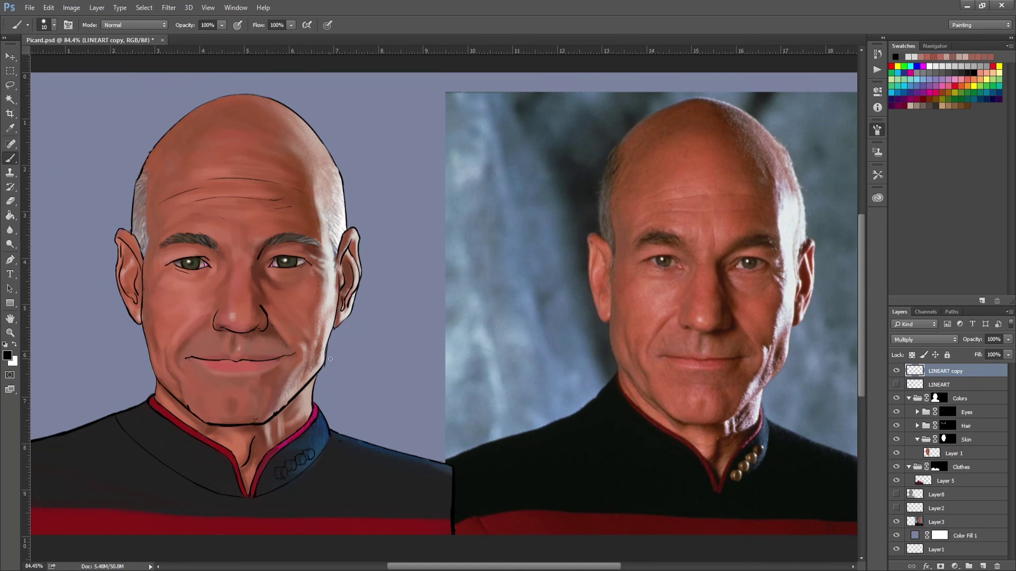
{"action": "key", "text": "alt+bracketleft"}
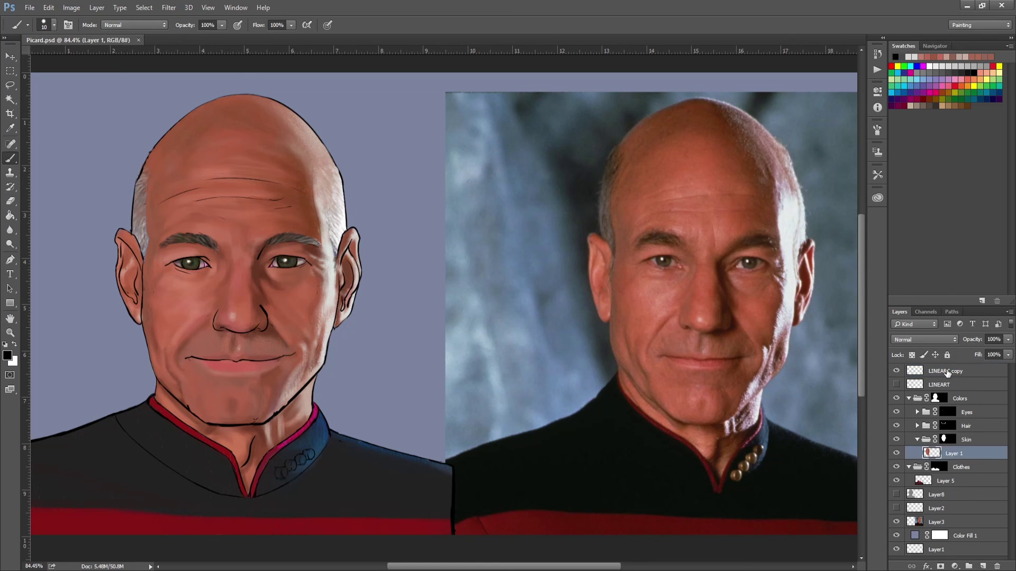
{"action": "key", "text": "alt+bracketright"}
{"action": "key", "text": "alt+bracketleft"}
- Smooth the cheeks and the skin under both eyes on Layer 1 with sampled skin tones
{"action": "key", "text": "bracketright"}
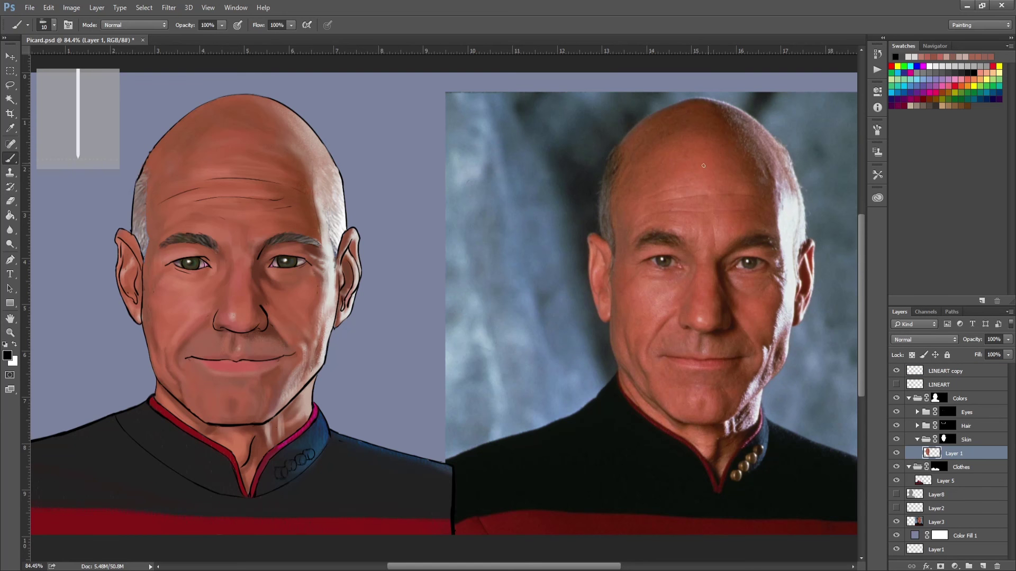
{"action": "left_click", "coordinate": [199, 310], "text": "alt"}
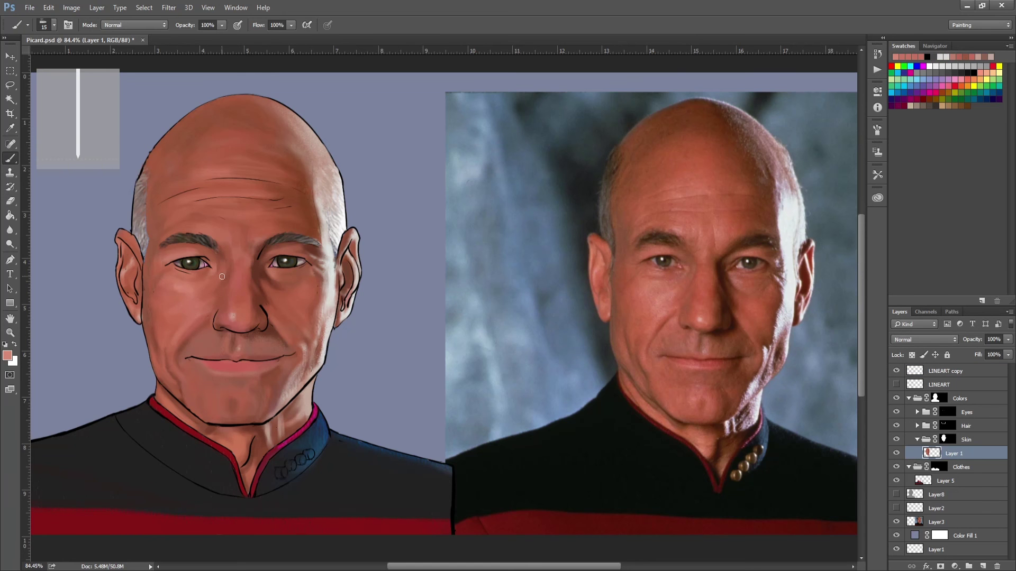
{"action": "key", "text": "alt+bracketright"}
{"action": "key", "text": "e"}
{"action": "key", "text": "b"}
{"action": "key", "text": "alt+bracketleft"}
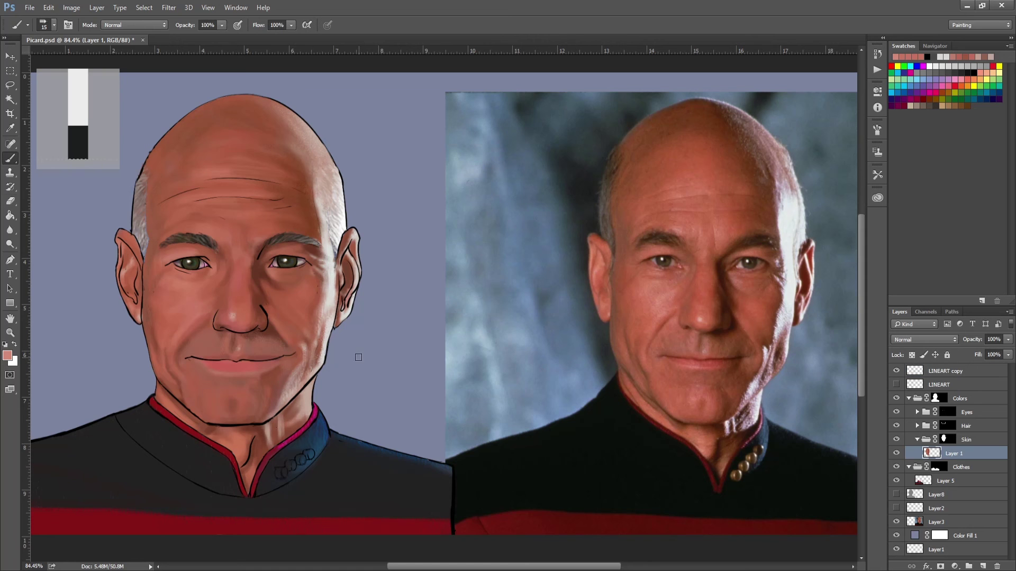
{"action": "left_click", "coordinate": [202, 291], "text": "alt"}
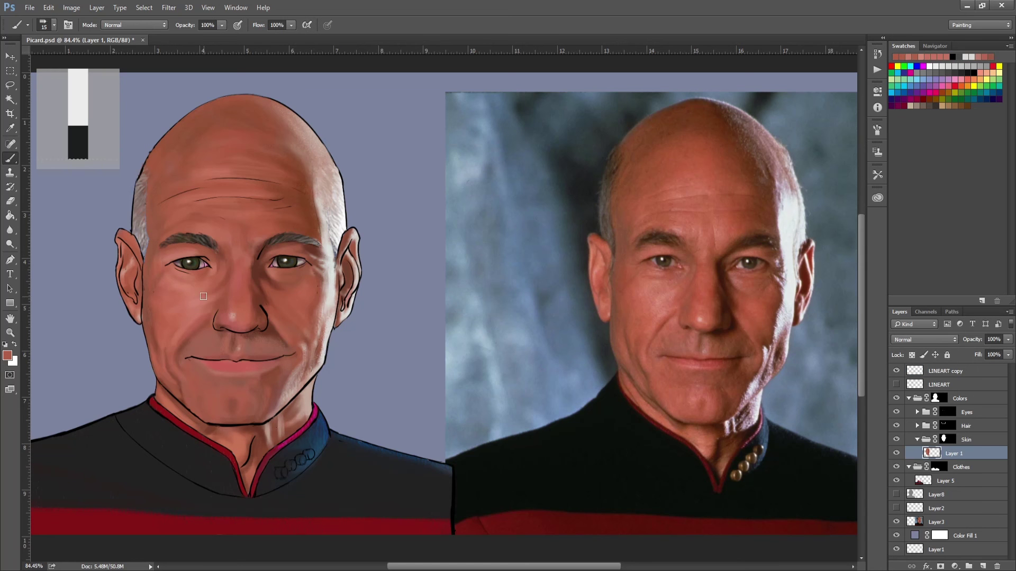
{"action": "left_click", "coordinate": [300, 286], "text": "alt"}
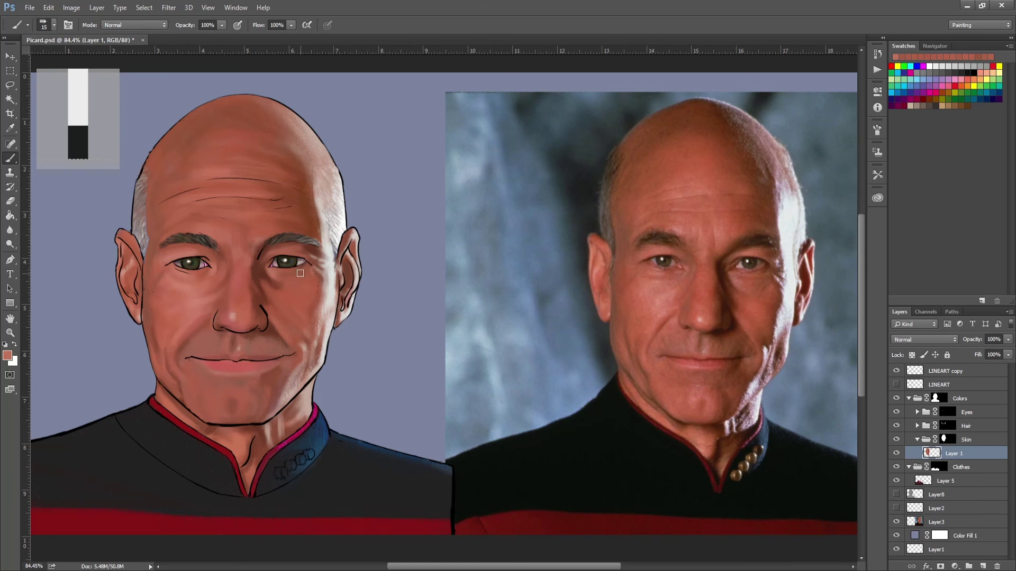
{"action": "left_click", "coordinate": [277, 281], "text": "alt"}
- Tone down the lower lip and refine the mouth area with sampled tones and a smaller brush
{"action": "left_click", "coordinate": [254, 366], "text": "alt"}
{"action": "left_click", "coordinate": [242, 343], "text": "alt"}
{"action": "key", "text": "bracketleft"}
{"action": "key", "text": "bracketleft"}
{"action": "key", "text": "bracketleft"}
{"action": "key", "text": "bracketleft"}
{"action": "left_click", "coordinate": [242, 366], "text": "alt"}
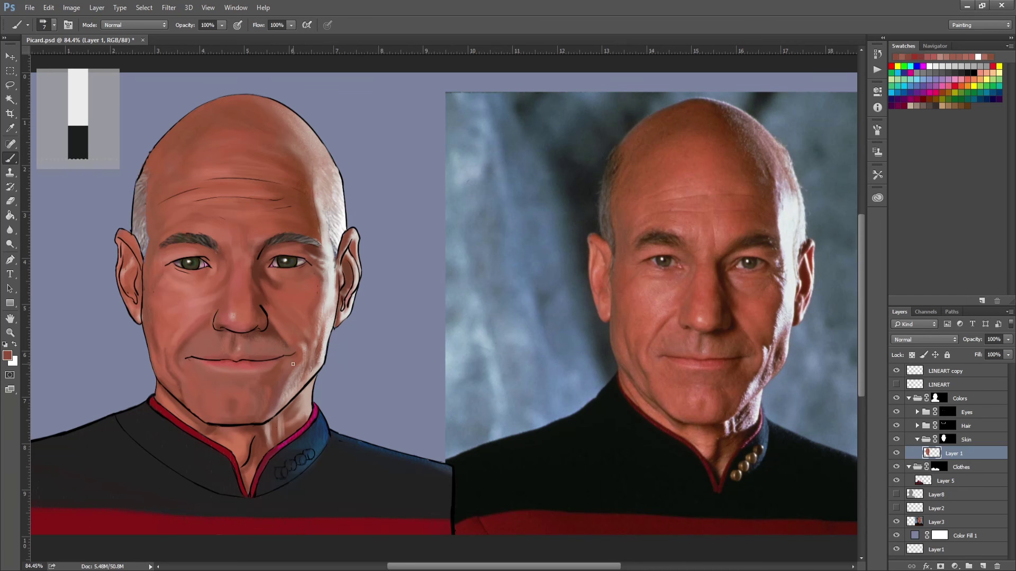
- Hide LINEART copy and paint shading along the chin and both sides of the jaw on Layer 1
{"action": "left_click", "coordinate": [896, 371]}
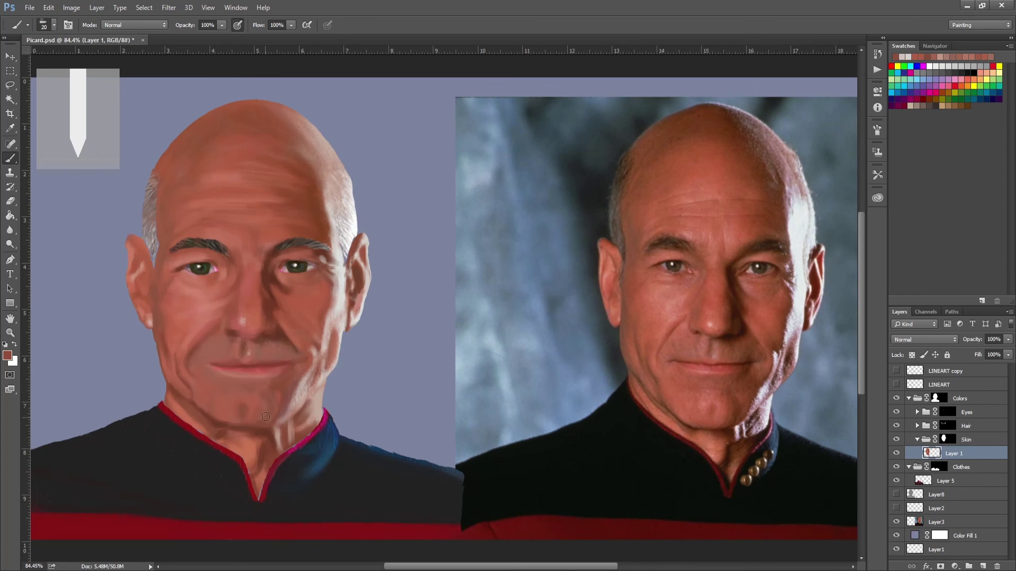
{"action": "mouse_move", "coordinate": [259, 394]}
{"action": "left_mouse_down"}
{"action": "mouse_move", "coordinate": [271, 431]}
{"action": "mouse_move", "coordinate": [318, 388]}
{"action": "mouse_move", "coordinate": [312, 408]}
{"action": "left_mouse_up"}
{"action": "key", "text": "bracketright"}
{"action": "key", "text": "bracketright"}
{"action": "left_click_drag", "start_coordinate": [187, 386], "coordinate": [177, 413]}
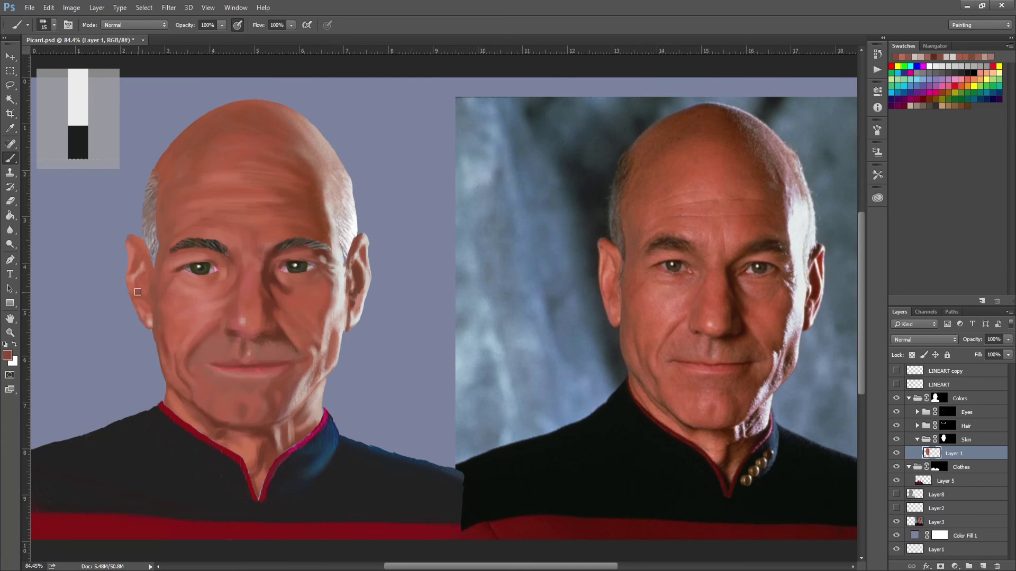
- Refine the shading inside the viewer's-left ear on Layer 1 with a smaller brush and sampled skin tones
{"action": "left_click", "coordinate": [148, 264], "text": "alt"}
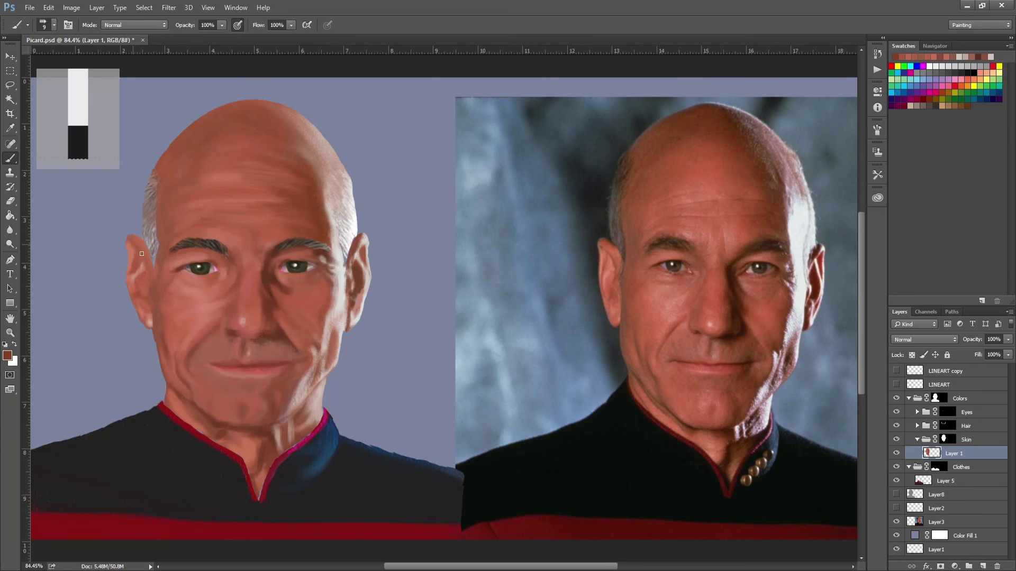
{"action": "key", "text": "bracketleft"}
{"action": "key", "text": "bracketleft"}
{"action": "left_click_drag", "start_coordinate": [150, 287], "coordinate": [146, 296]}
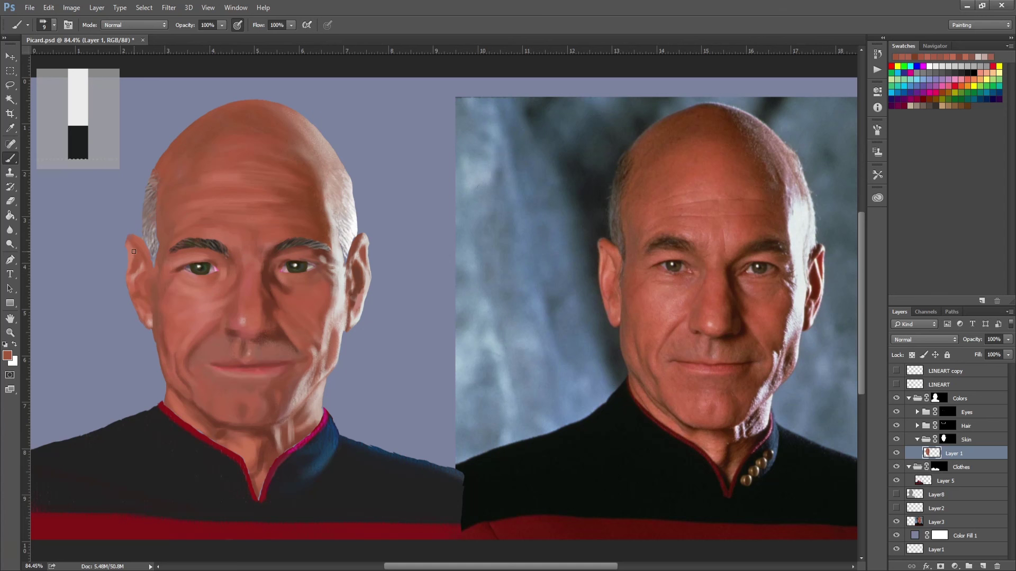
{"action": "left_click_drag", "start_coordinate": [133, 254], "coordinate": [139, 272]}
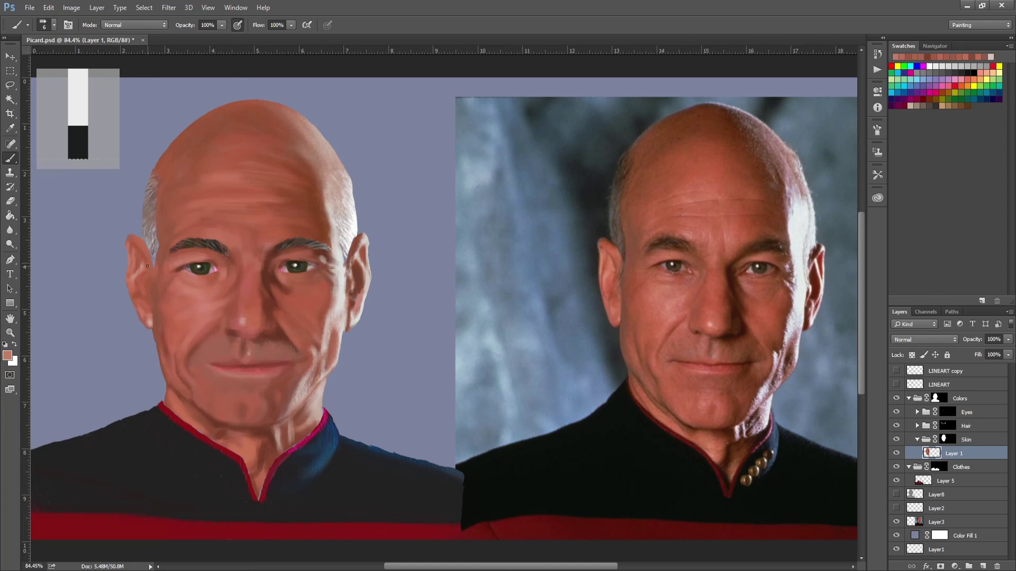
- Refine the lips, nose and eye surroundings on Layer 1 with sampled tones and a slightly larger brush
{"action": "left_click", "coordinate": [225, 346], "text": "alt"}
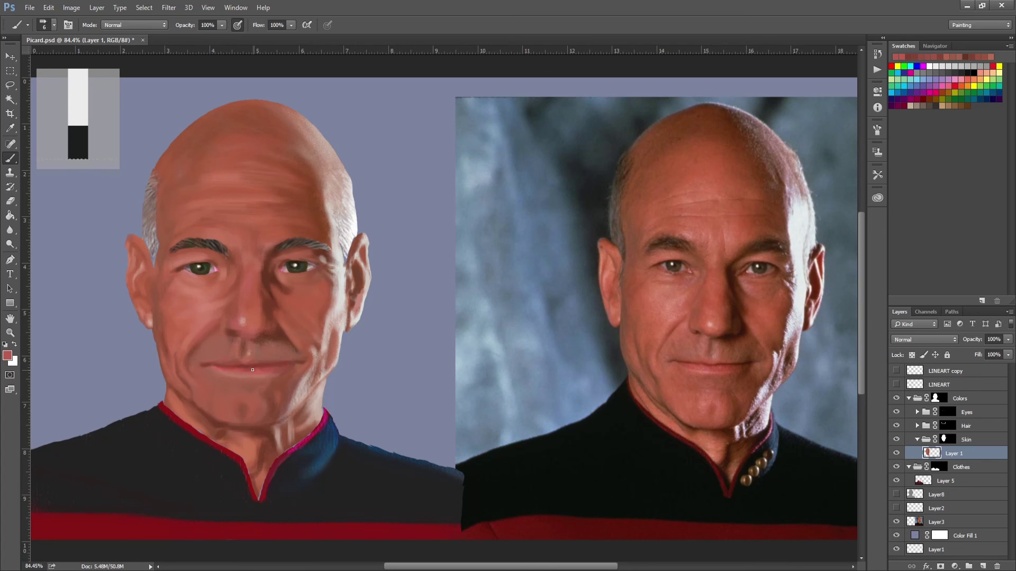
{"action": "left_click", "coordinate": [155, 272], "text": "alt"}
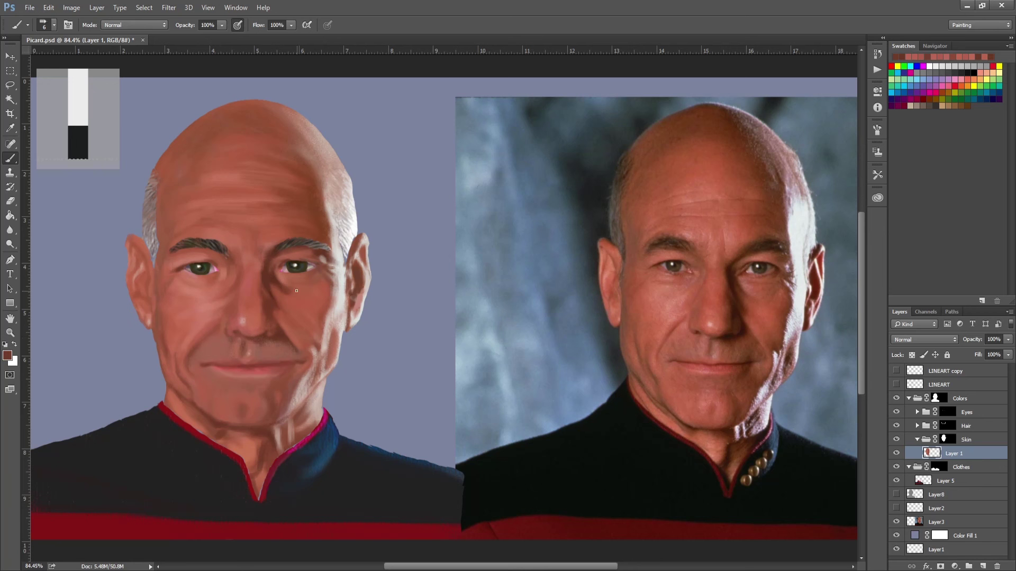
{"action": "key", "text": "bracketright"}
{"action": "left_click", "coordinate": [266, 306], "text": "alt"}
{"action": "left_click", "coordinate": [295, 362], "text": "alt"}
{"action": "left_click", "coordinate": [238, 26]}
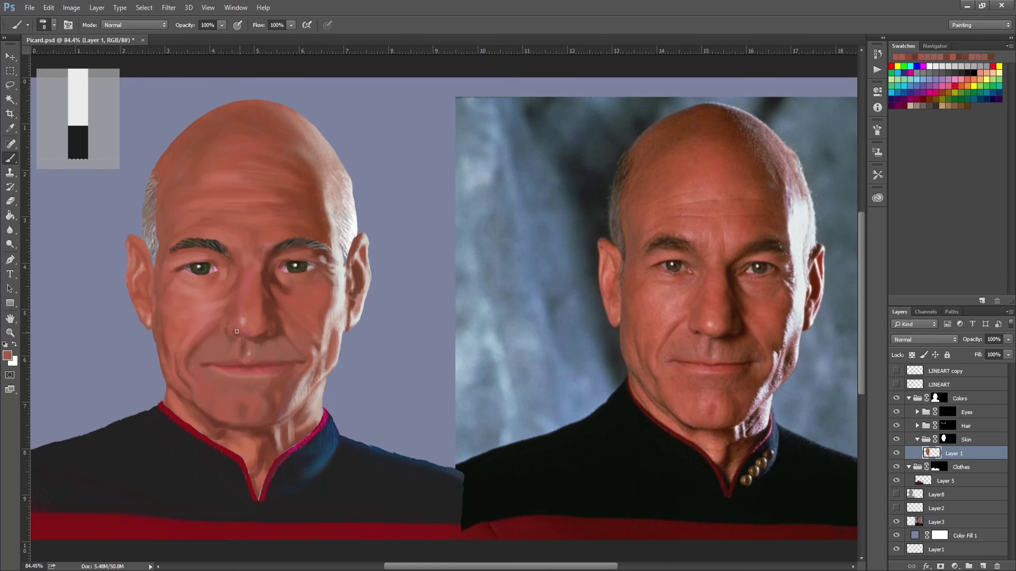
{"action": "left_click", "coordinate": [319, 268], "text": "alt"}
- Flip the canvas horizontally and briefly show LINEART copy to compare the painting with the outlines
{"action": "key", "text": "ctrl+alt+h"}
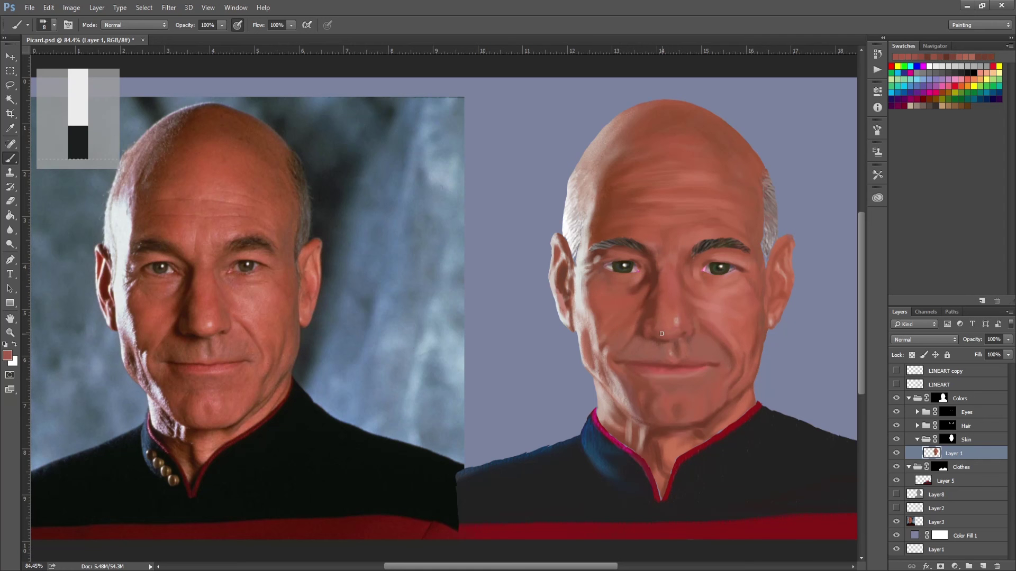
{"action": "left_click", "coordinate": [896, 371]}
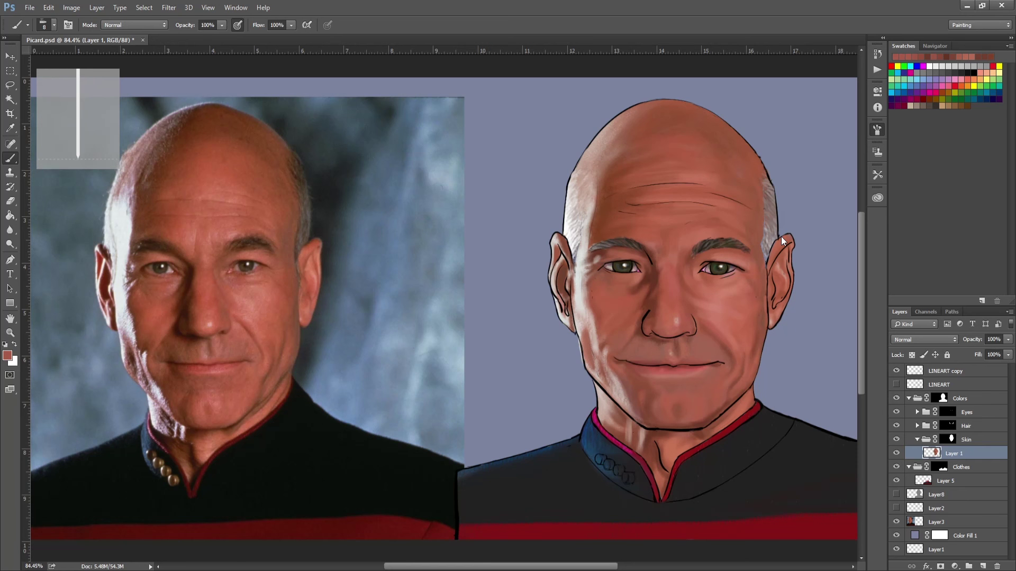
{"action": "key", "text": "bracketright"}
{"action": "key", "text": "bracketright"}
{"action": "key", "text": "bracketright"}
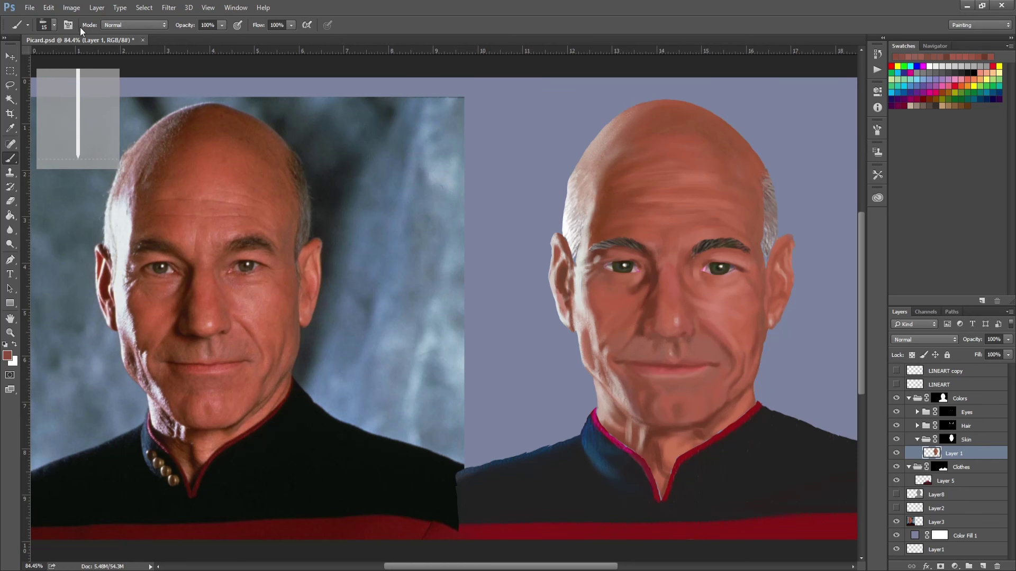
- Touch up the lips and mouth corners on Layer 1 with sampled tones, using fine and then larger brush sizes
{"action": "key", "text": "period"}
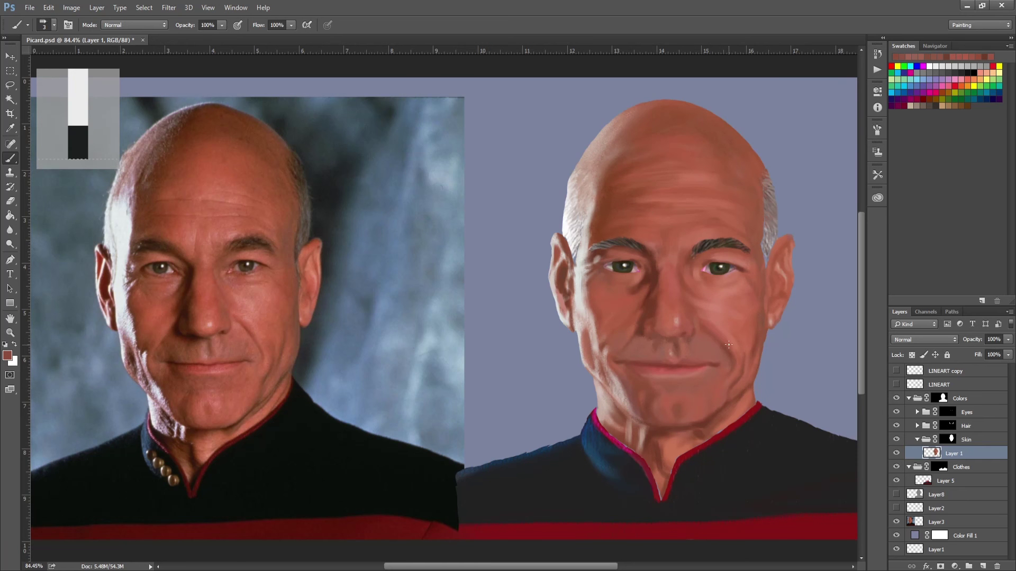
{"action": "left_click", "coordinate": [673, 322], "text": "alt"}
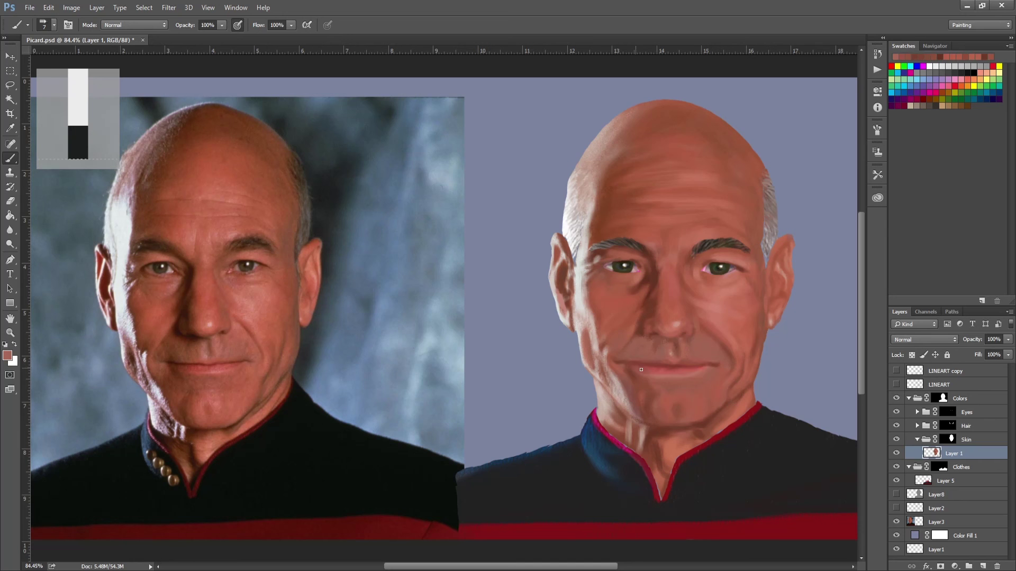
{"action": "left_click", "coordinate": [631, 369]}
{"action": "key", "text": "bracketright"}
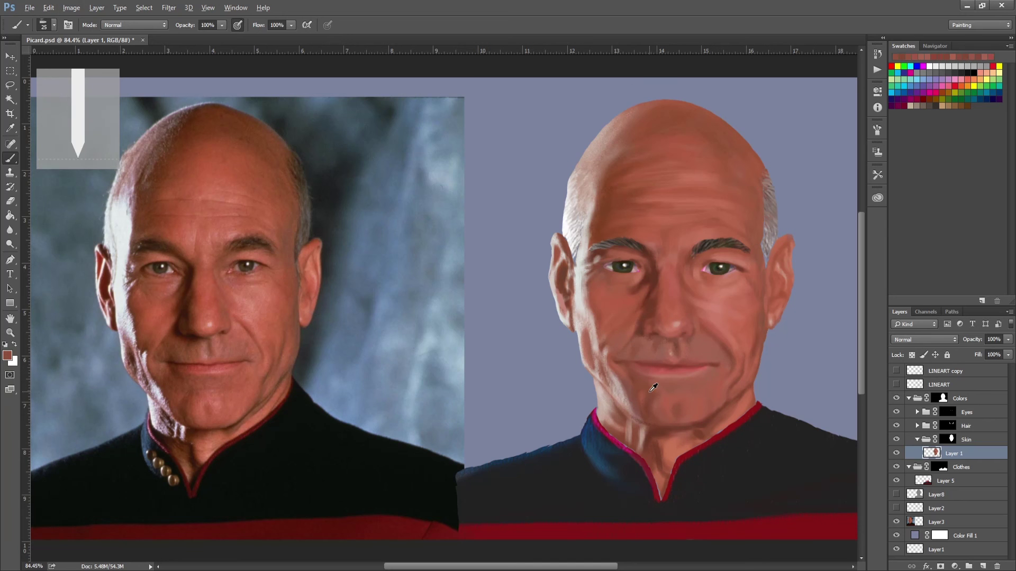
{"action": "key", "text": "bracketright"}
{"action": "key", "text": "bracketright"}
{"action": "key", "text": "bracketright"}
{"action": "key", "text": "bracketright"}
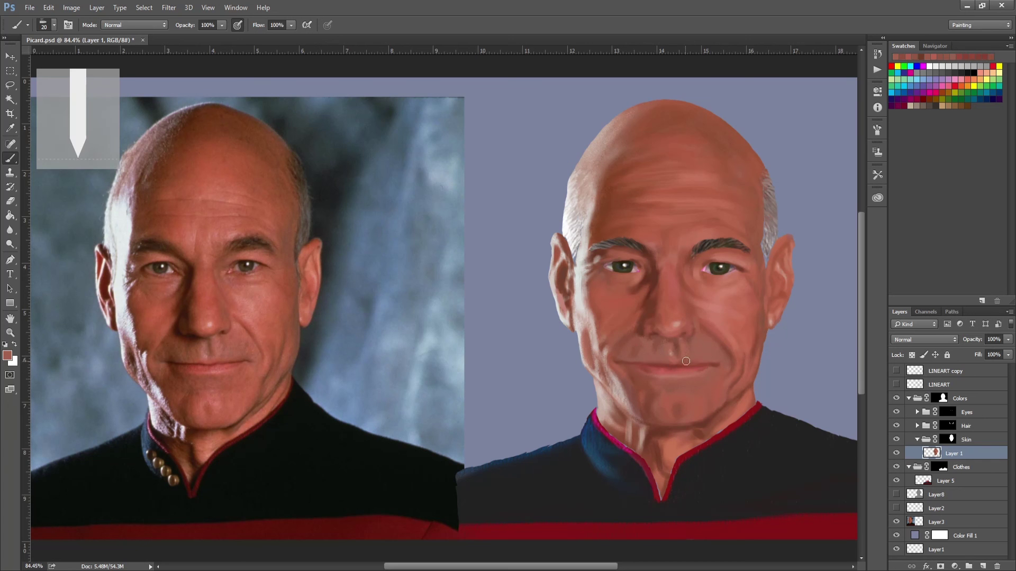
- Blend the skin around the nose, philtrum and upper lip on Layer 1, varying the brush size
{"action": "key", "text": "bracketleft"}
{"action": "key", "text": "bracketleft"}
{"action": "key", "text": "bracketleft"}
{"action": "key", "text": "bracketleft"}
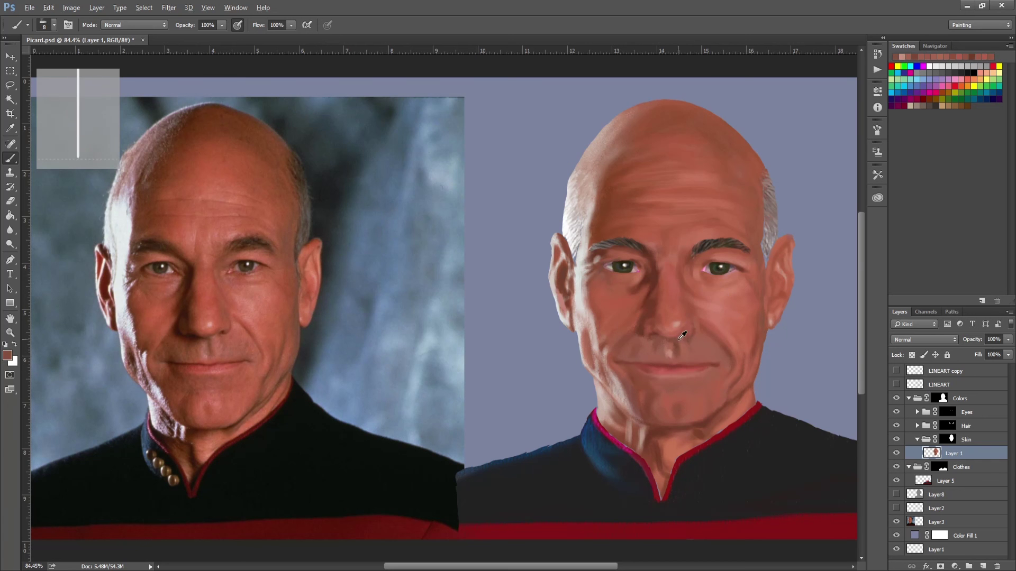
{"action": "key", "text": "bracketright"}
{"action": "key", "text": "bracketright"}
{"action": "key", "text": "bracketright"}
{"action": "key", "text": "bracketright"}
{"action": "key", "text": "bracketright"}
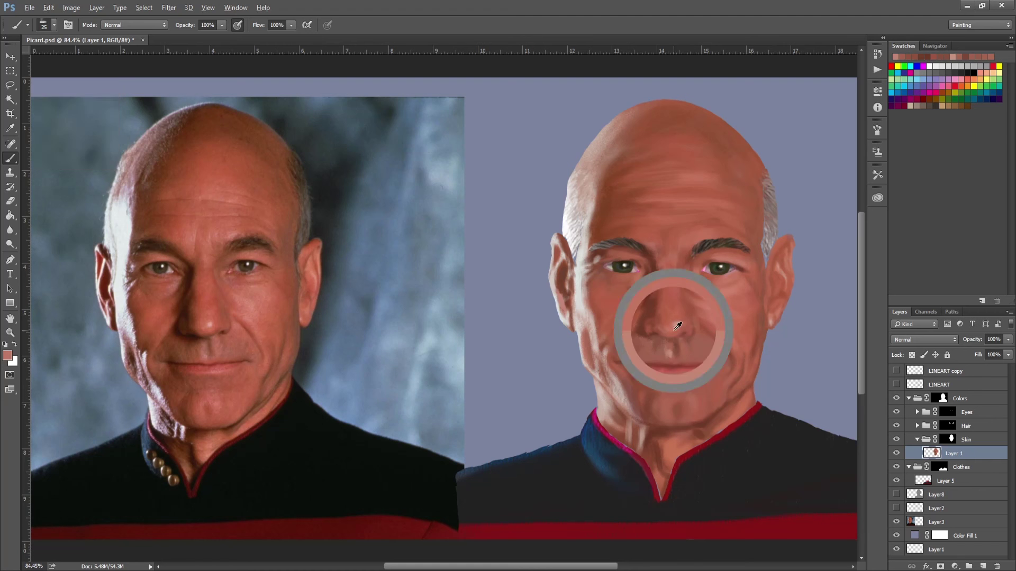
{"action": "key", "text": "bracketright"}
{"action": "key", "text": "bracketright"}
{"action": "key", "text": "bracketright"}
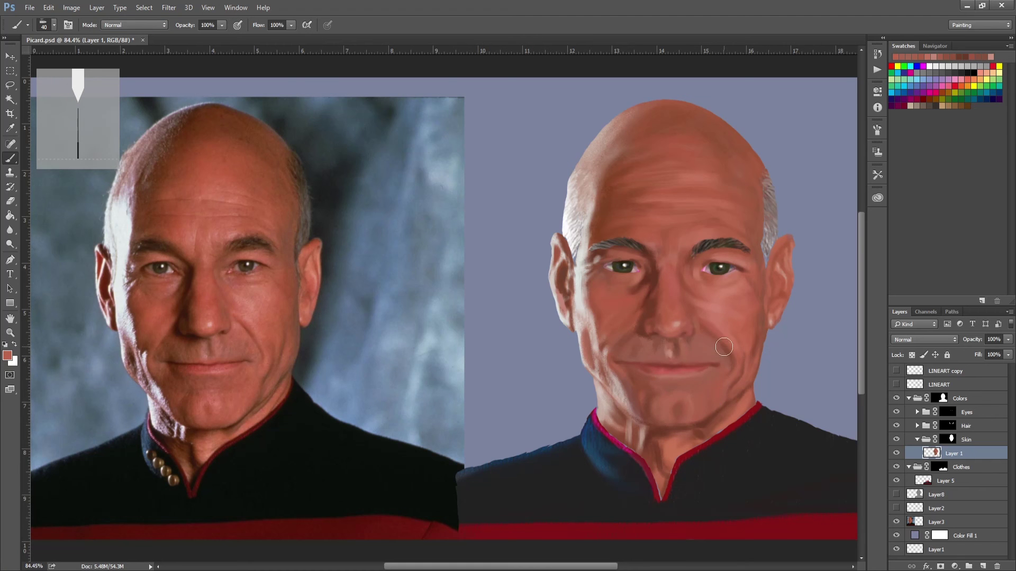
- Stipple faint stubble above the upper lip and skin texture on the chin with a textured brush on Layer 1
{"action": "key", "text": "bracketleft"}
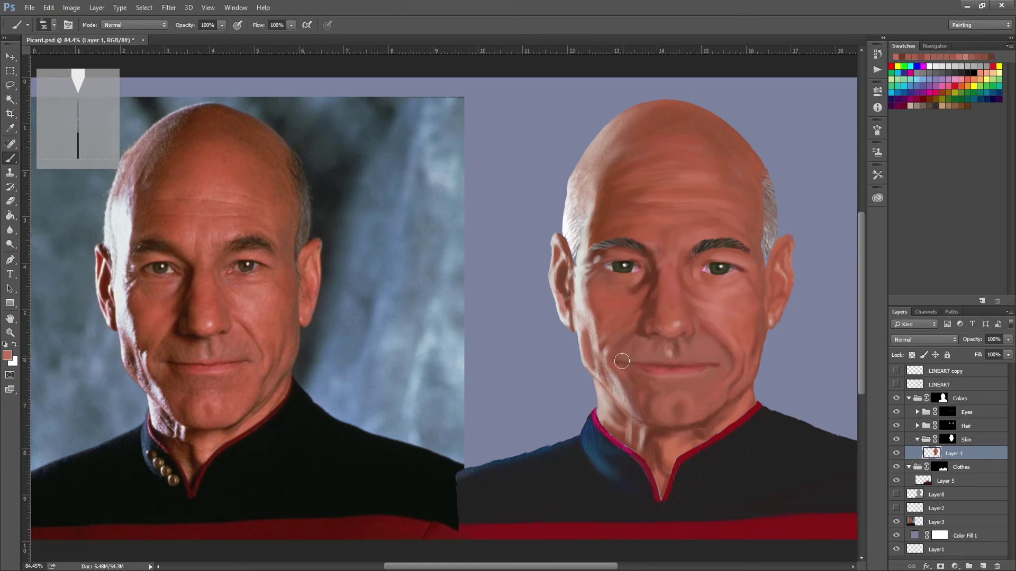
{"action": "left_click", "coordinate": [632, 343], "text": "alt"}
{"action": "key", "text": "bracketleft"}
{"action": "key", "text": "bracketleft"}
{"action": "key", "text": "bracketleft"}
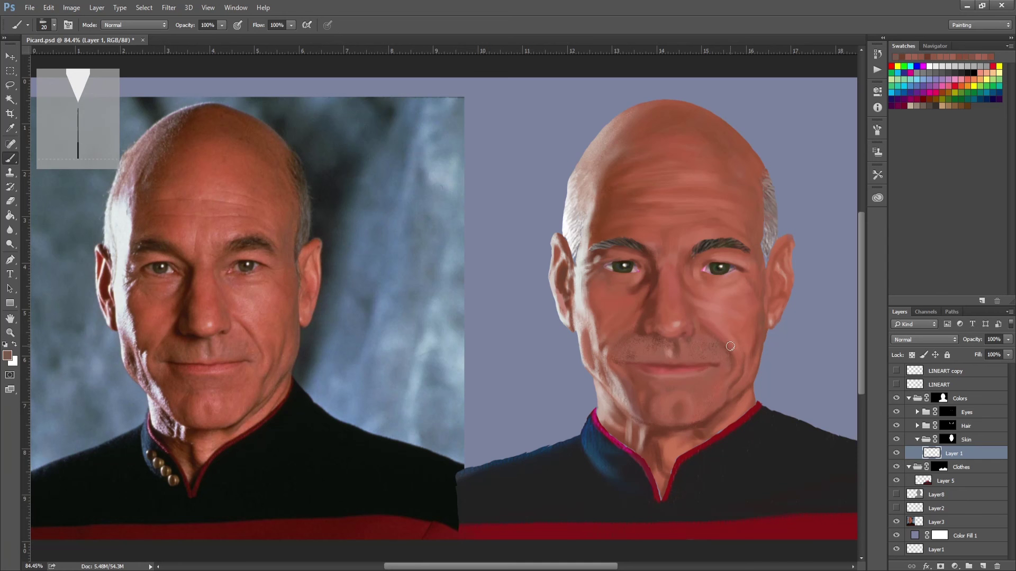
{"action": "key", "text": "bracketright"}
{"action": "key", "text": "bracketright"}
{"action": "key", "text": "bracketright"}
{"action": "mouse_move", "coordinate": [676, 410]}
{"action": "left_mouse_down"}
{"action": "mouse_move", "coordinate": [702, 402]}
{"action": "mouse_move", "coordinate": [701, 424]}
{"action": "left_mouse_up"}
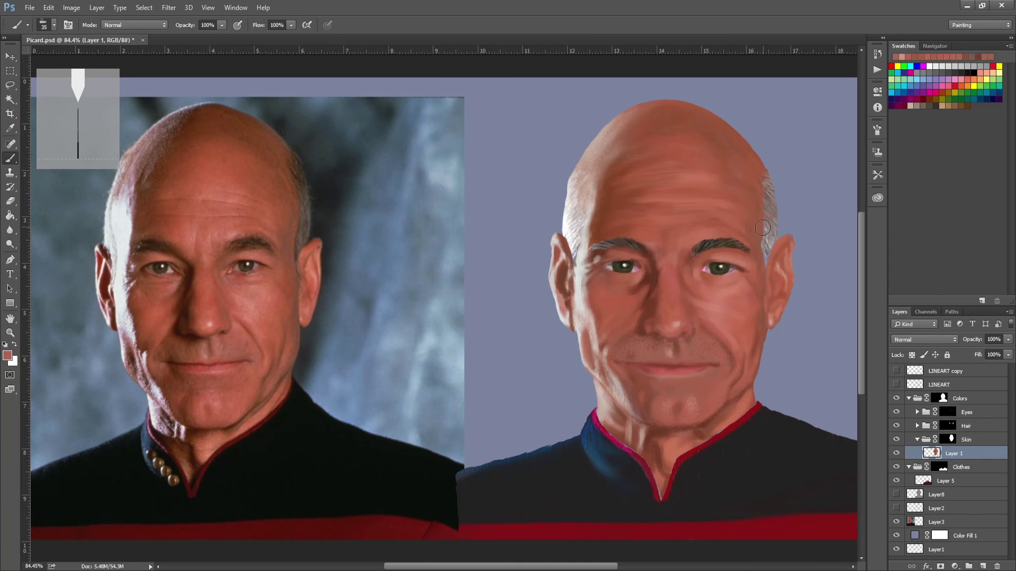
- Repaint both eyebrows in dark brown on Layer 6 of the Hair group with a small bristle brush
{"action": "left_click", "coordinate": [679, 351], "text": "ctrl"}
{"action": "key", "text": "bracketleft"}
{"action": "key", "text": "bracketleft"}
{"action": "key", "text": "bracketleft"}
{"action": "key", "text": "bracketleft"}
{"action": "key", "text": "bracketleft"}
{"action": "left_click", "coordinate": [752, 338], "text": "alt"}
{"action": "left_click_drag", "start_coordinate": [594, 243], "coordinate": [610, 245]}
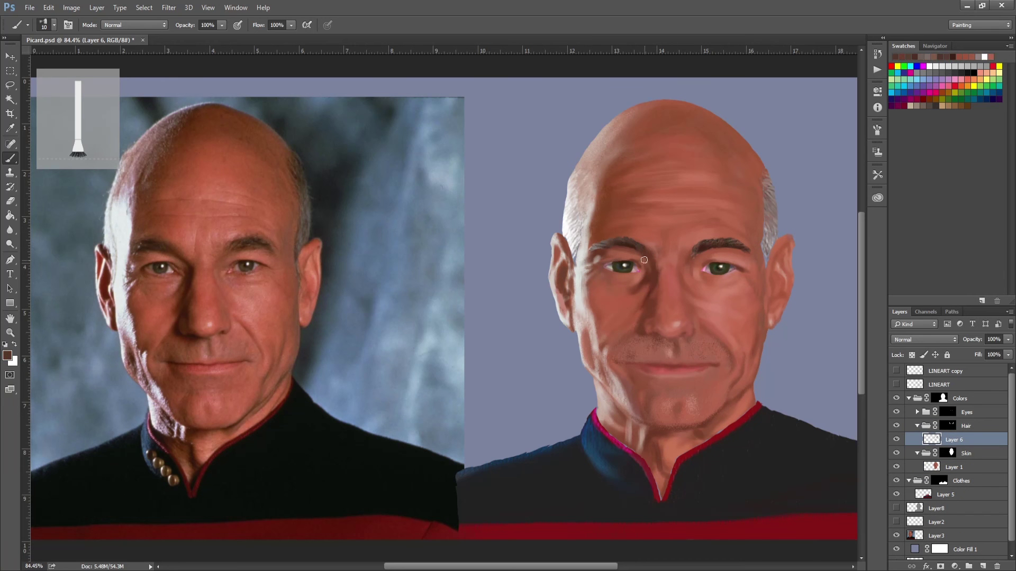
{"action": "left_click", "coordinate": [714, 259], "text": "alt"}
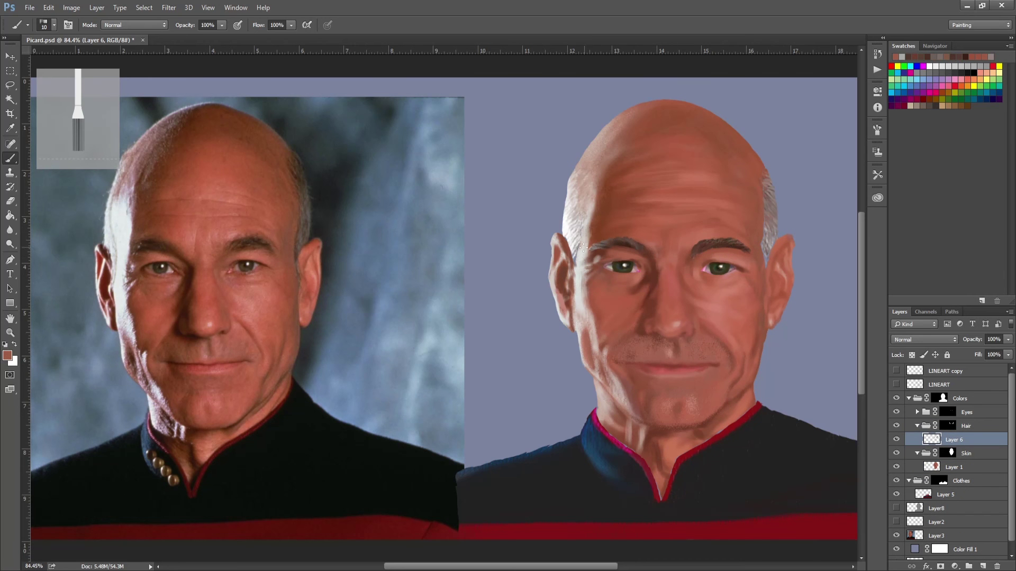
- Deepen the shading around the nose and in the viewer's-right ear on Layer 1 with a small brush and sampled browns
{"action": "key", "text": "bracketright"}
{"action": "key", "text": "bracketright"}
{"action": "key", "text": "bracketright"}
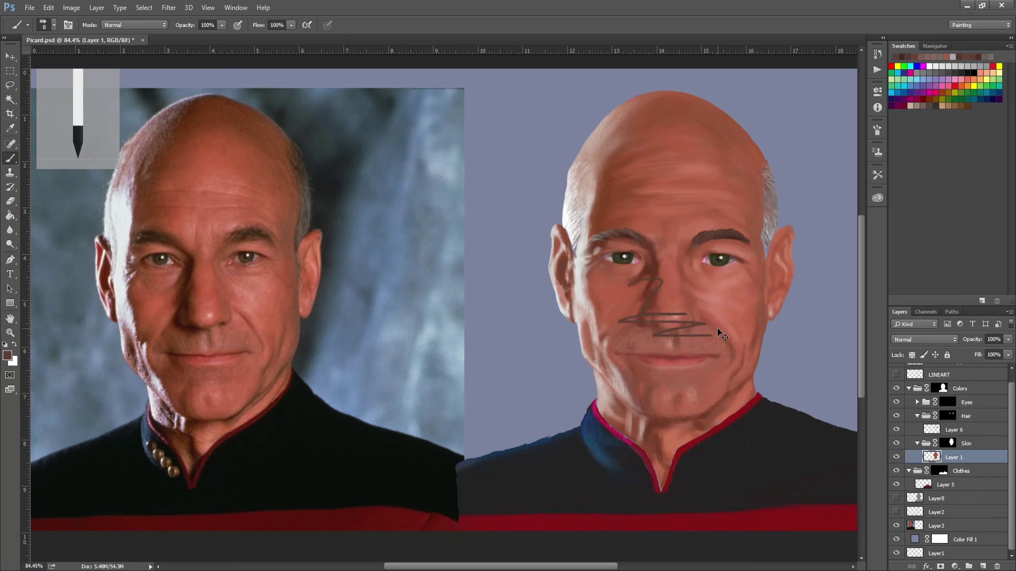
{"action": "key", "text": "bracketleft"}
{"action": "key", "text": "bracketleft"}
{"action": "key", "text": "bracketleft"}
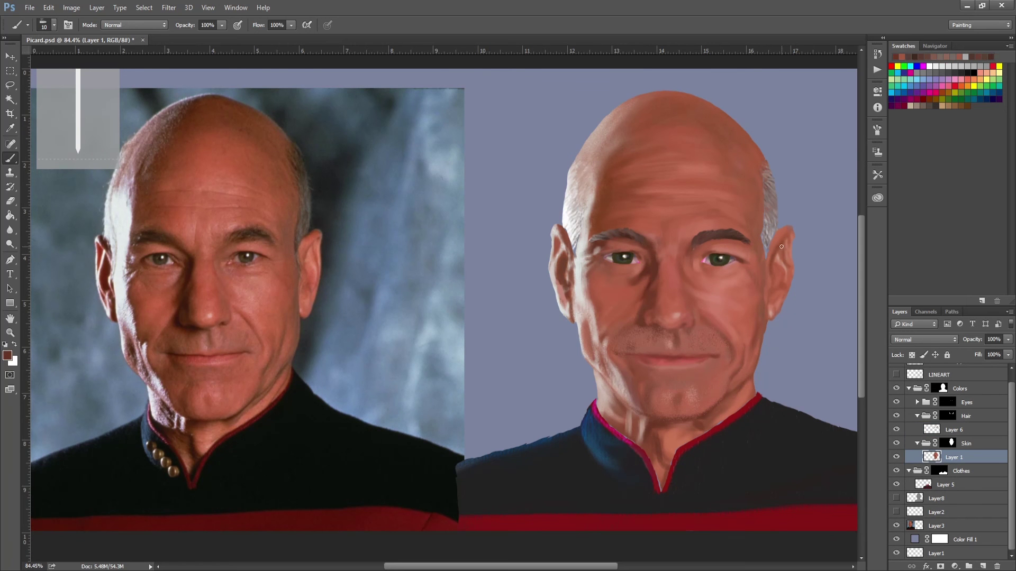
{"action": "left_click", "coordinate": [794, 264], "text": "alt"}
{"action": "left_click", "coordinate": [681, 411], "text": "alt"}
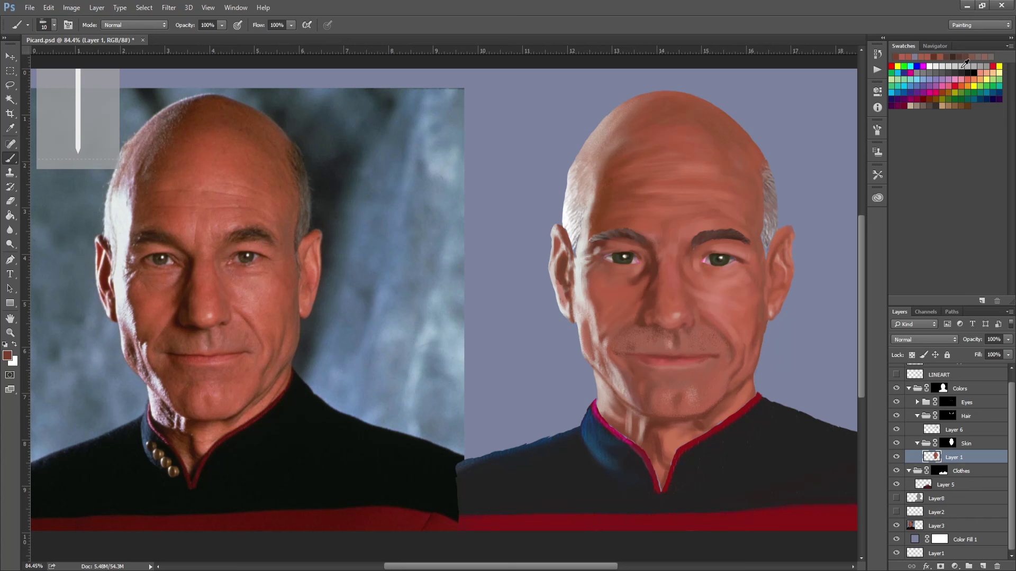
- Show LINEART copy, lasso the four collar buttons, and mask a new Accessories group containing Layer 7 to them
{"action": "scroll", "coordinate": [899, 375], "scroll_direction": "up", "scroll_amount": 1}
{"action": "left_click", "coordinate": [896, 371]}
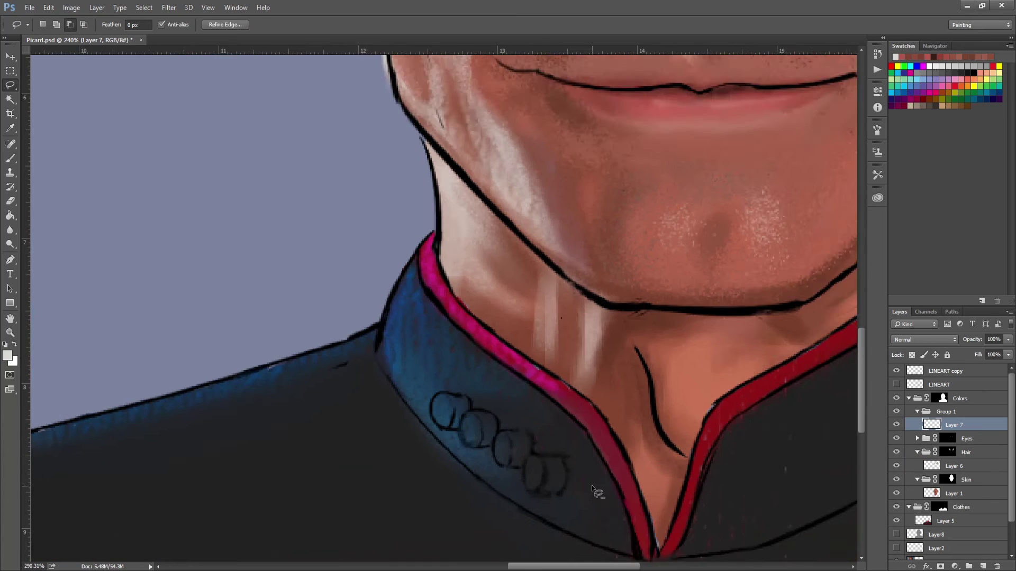
{"action": "mouse_move", "coordinate": [402, 378]}
{"action": "left_mouse_down"}
{"action": "mouse_move", "coordinate": [423, 415]}
{"action": "mouse_move", "coordinate": [471, 433]}
{"action": "mouse_move", "coordinate": [516, 479]}
{"action": "mouse_move", "coordinate": [521, 450]}
{"action": "left_mouse_up"}
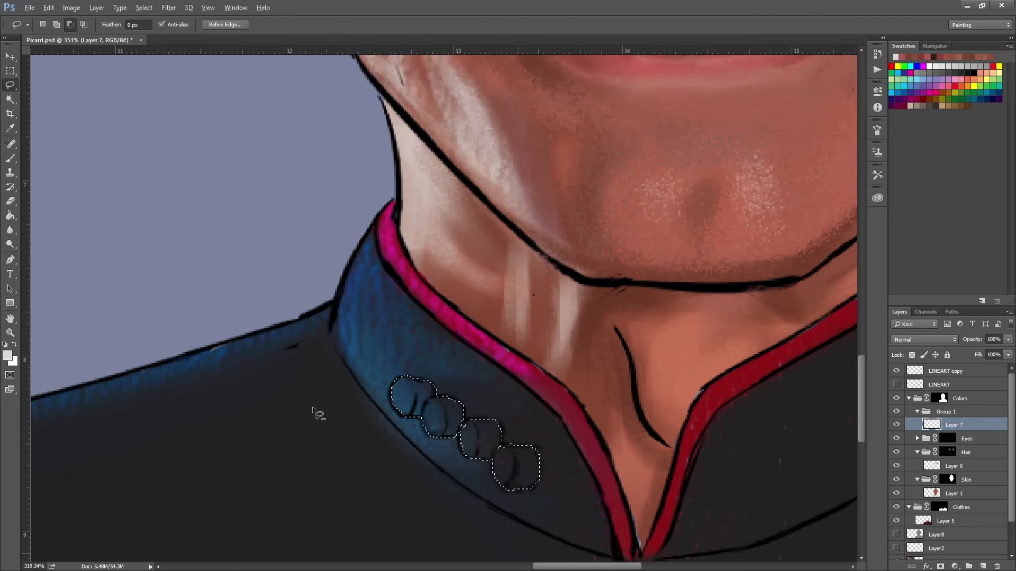
{"action": "key", "text": "ctrl+minus"}
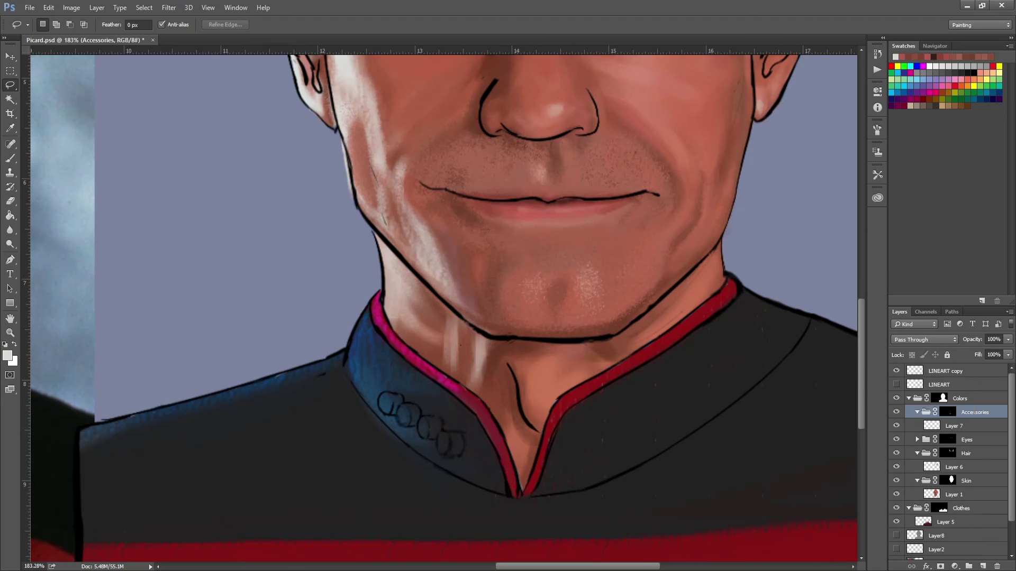
- Repaint the dark fabric of the uniform on Layer 5 with a sampled near-black and a larger brush
{"action": "left_click", "coordinate": [947, 494]}
{"action": "key", "text": "ctrl+minus"}
{"action": "key", "text": "b"}
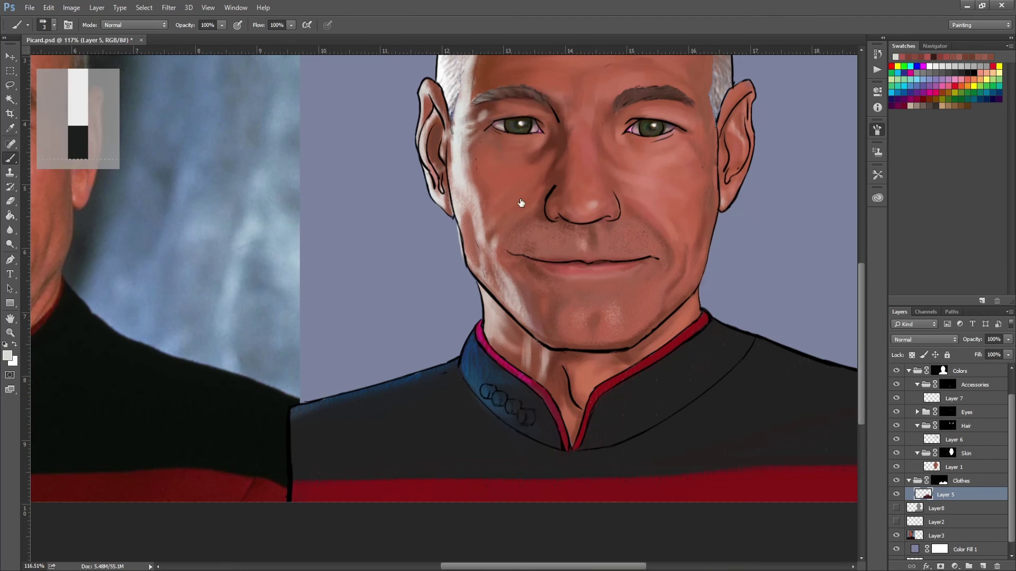
{"action": "left_click", "coordinate": [595, 455], "text": "alt"}
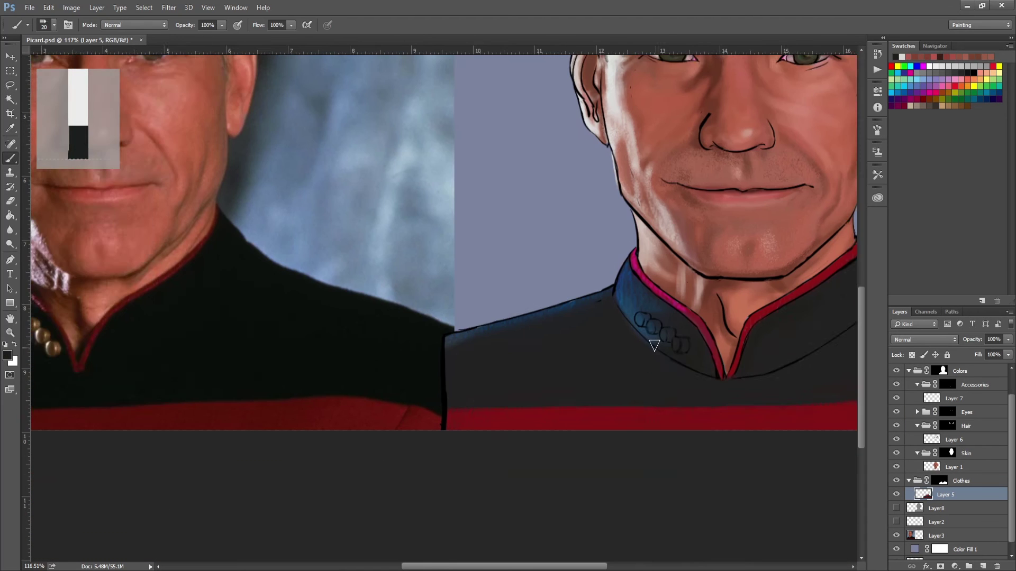
{"action": "scroll", "coordinate": [753, 257], "scroll_direction": "right", "scroll_amount": 3}
{"action": "key", "text": "]"}
{"action": "key", "text": "]"}
{"action": "key", "text": "]"}
{"action": "key", "text": "]"}
{"action": "key", "text": "]"}
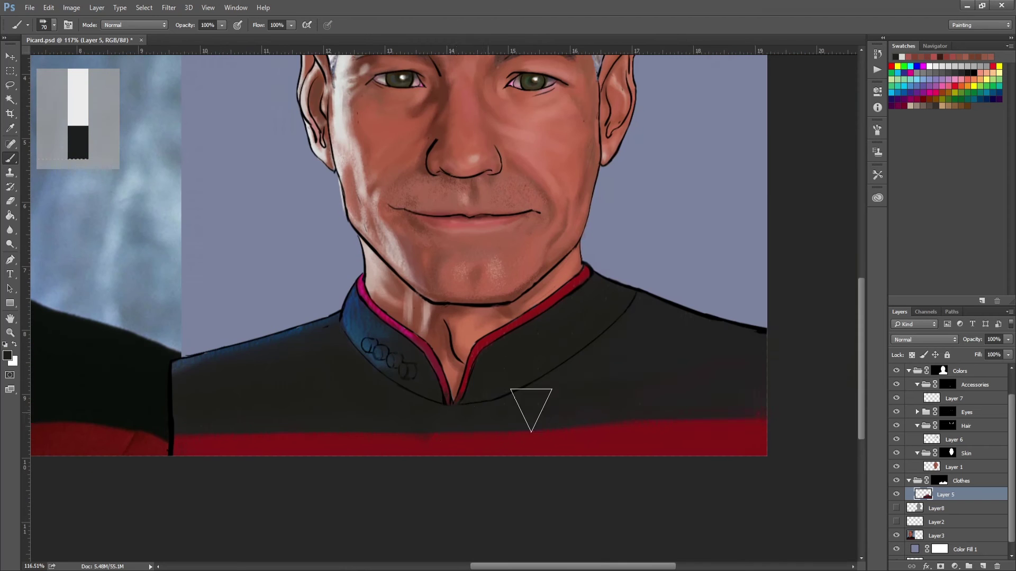
- Even out the red chest band and the red collar trim on Layer 5 with sampled red and a smaller brush
{"action": "left_click", "coordinate": [596, 413], "text": "alt"}
{"action": "key", "text": "["}
{"action": "key", "text": "["}
{"action": "key", "text": "["}
{"action": "key", "text": "["}
{"action": "key", "text": "["}
{"action": "key", "text": "["}
{"action": "key", "text": "["}
{"action": "key", "text": "["}
{"action": "key", "text": "["}
{"action": "key", "text": "["}
{"action": "key", "text": "["}
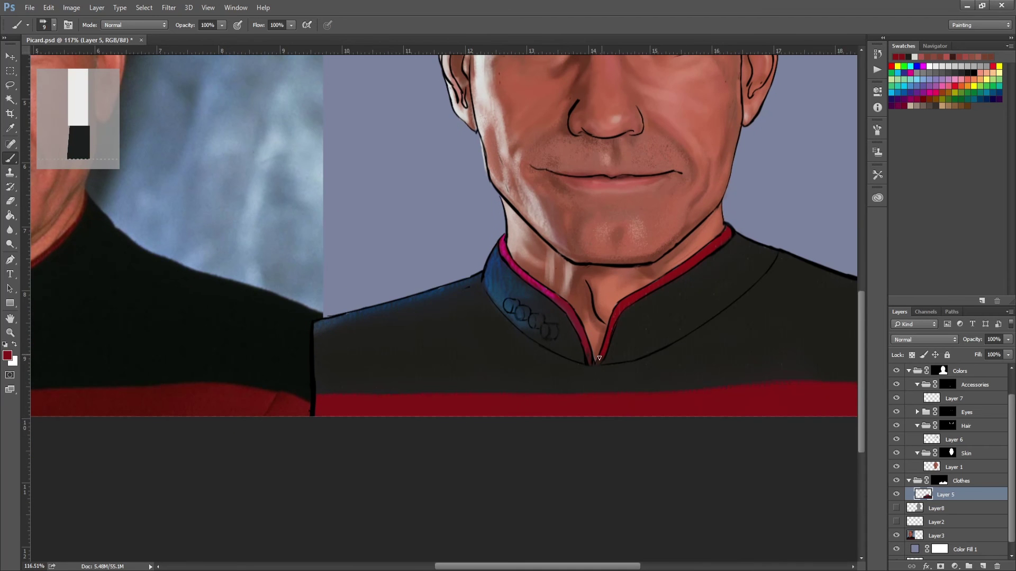
{"action": "left_click", "coordinate": [643, 287], "text": "alt"}
- Paint a thin diagonal seam at the outer end of the red chest band on Layer 5
{"action": "key", "text": "ctrl+0"}
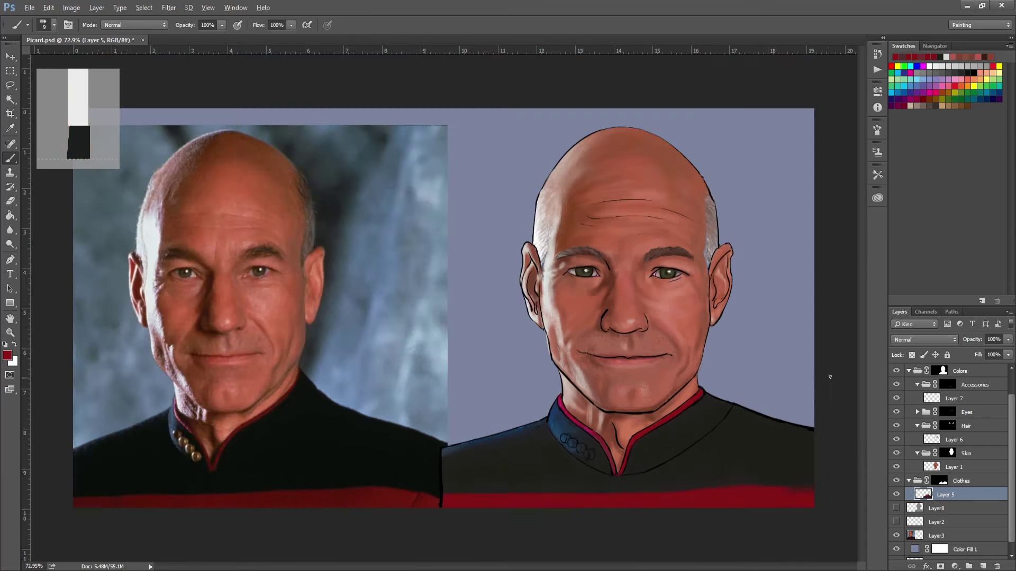
{"action": "key", "text": "ctrl+1"}
{"action": "left_click", "coordinate": [800, 488], "text": "alt"}
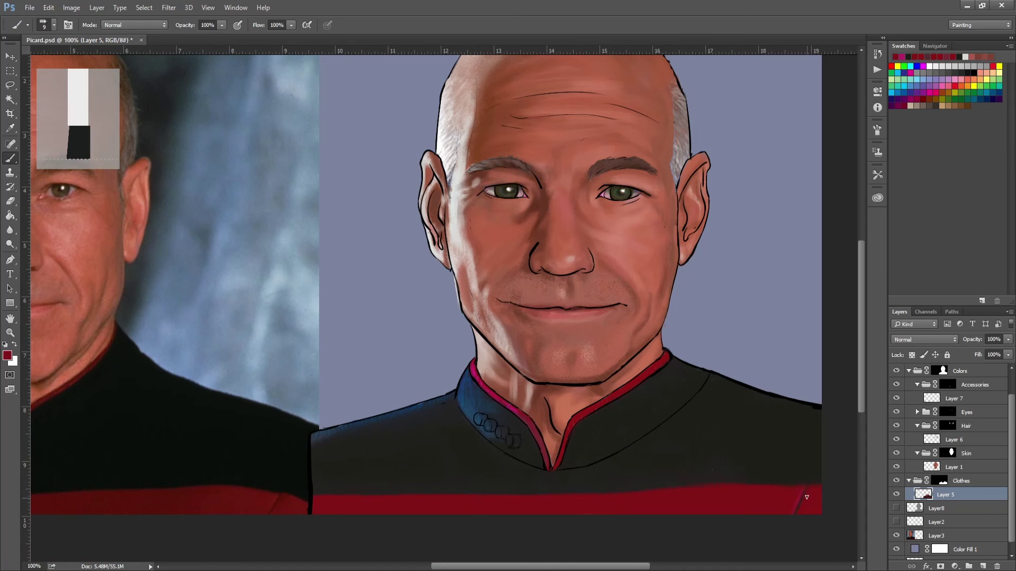
- Paint the four collar buttons with an olive-gold base colour on Layer 7
{"action": "key", "text": "ctrl+0"}
{"action": "left_click", "coordinate": [587, 445], "text": "ctrl"}
{"action": "left_click", "coordinate": [587, 444], "text": "alt"}
{"action": "key", "text": "bracketleft"}
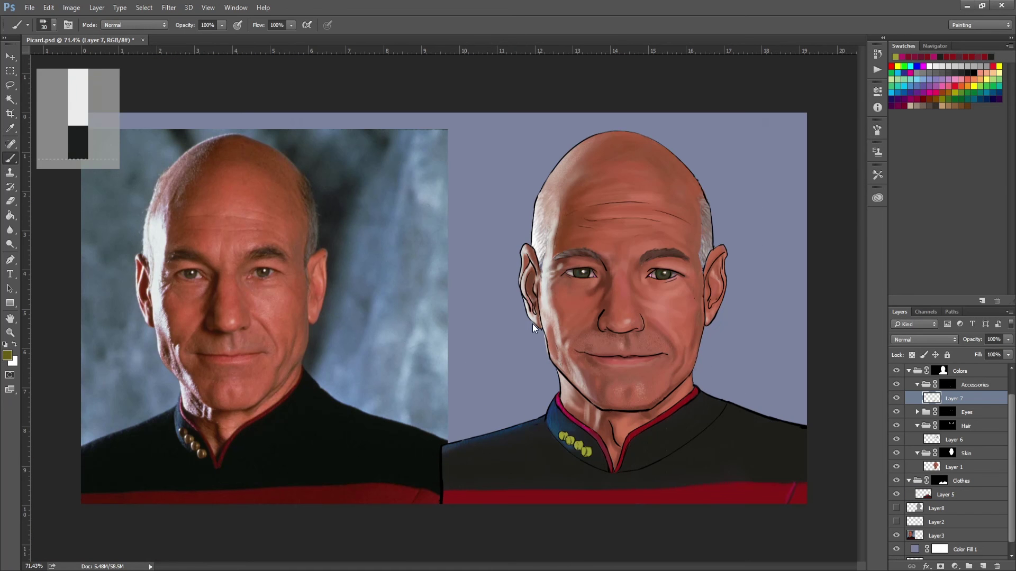
- Shade the four collar buttons on Layer 7 with sampled gold and dark brown tones
{"action": "scroll", "coordinate": [566, 437], "scroll_direction": "up", "scroll_amount": 3}
{"action": "left_click", "coordinate": [783, 324], "text": "alt"}
{"action": "key", "text": "ctrl+alt+z"}
{"action": "key", "text": "i"}
{"action": "left_click", "coordinate": [798, 328]}
{"action": "key", "text": "b"}
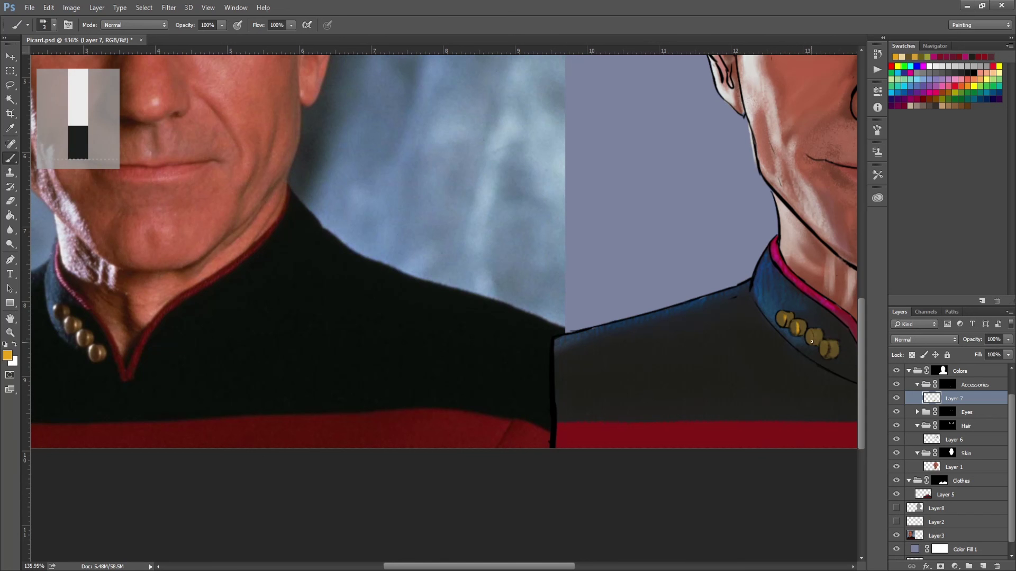
{"action": "left_click", "coordinate": [783, 317], "text": "alt"}
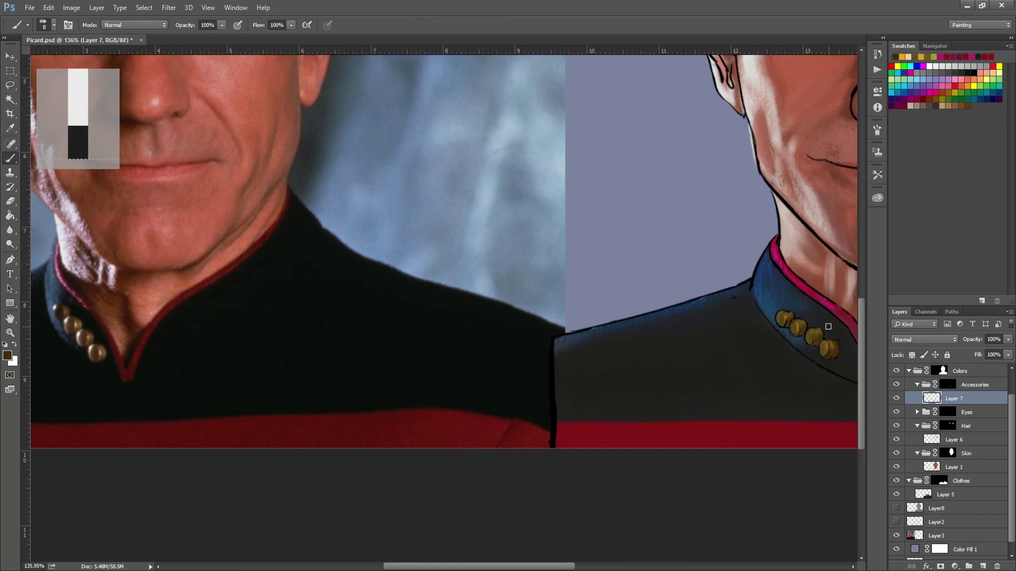
- Add small pale-yellow highlights to the collar buttons on Layer 7 with a smaller brush
{"action": "key", "text": "bracketleft"}
{"action": "key", "text": "bracketleft"}
{"action": "key", "text": "bracketleft"}
{"action": "key", "text": "bracketleft"}
{"action": "key", "text": "bracketleft"}
{"action": "key", "text": "bracketleft"}
{"action": "left_click", "coordinate": [792, 324], "text": "alt"}
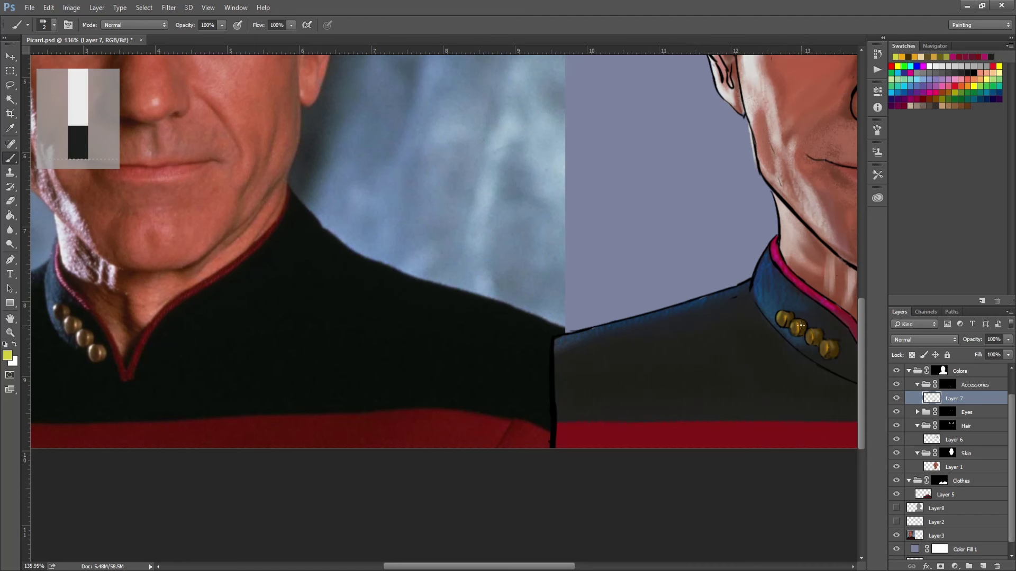
{"action": "scroll", "coordinate": [821, 348], "scroll_direction": "up", "scroll_amount": 1}
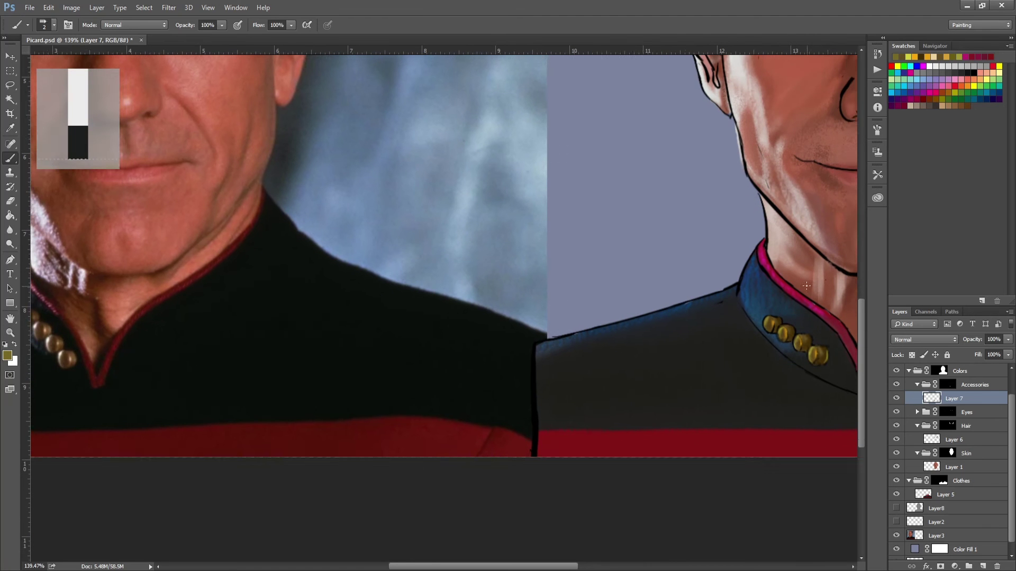
- Darken the shadows around the collar buttons on Layer 7 with sampled dark brown and a size 10 brush
{"action": "left_click_drag", "start_coordinate": [792, 342], "coordinate": [715, 349]}
{"action": "left_click", "coordinate": [736, 342], "text": "alt"}
{"action": "key", "text": "bracketright"}
{"action": "key", "text": "bracketright"}
{"action": "key", "text": "bracketright"}
{"action": "key", "text": "bracketright"}
{"action": "left_click", "coordinate": [741, 349], "text": "alt"}
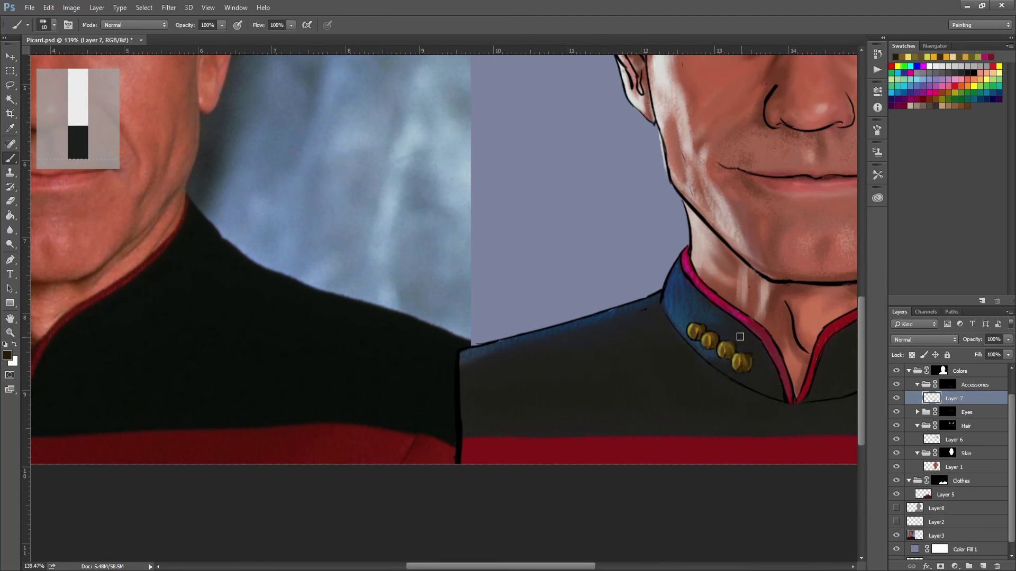
- Tint the corners of both eyes pink on Layer 3 of the Eyes group with a smaller brush
{"action": "key", "text": "ctrl+0"}
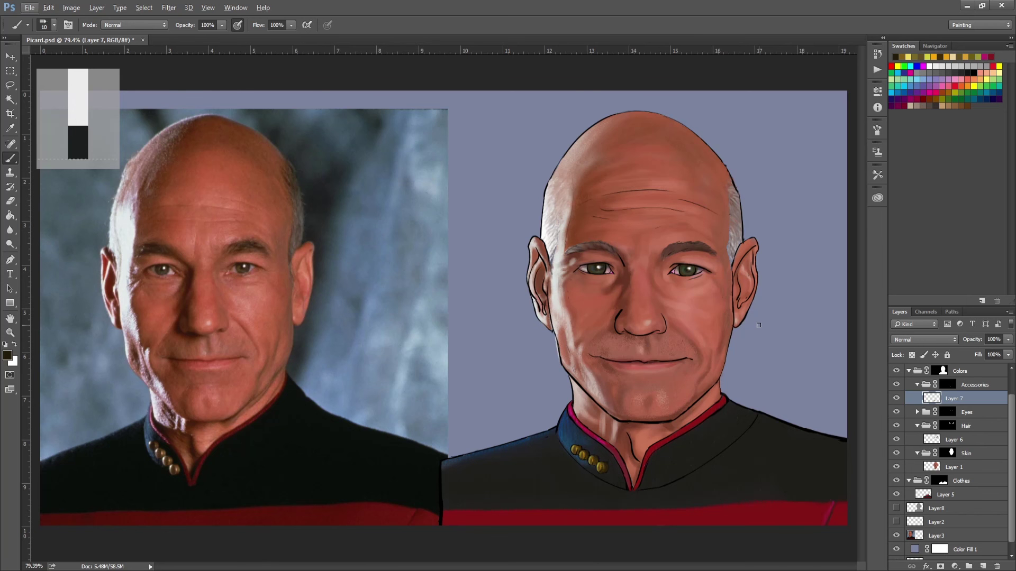
{"action": "left_click", "coordinate": [677, 272], "text": "ctrl"}
{"action": "left_click", "coordinate": [678, 275], "text": "alt"}
{"action": "key", "text": "alt+bracketright"}
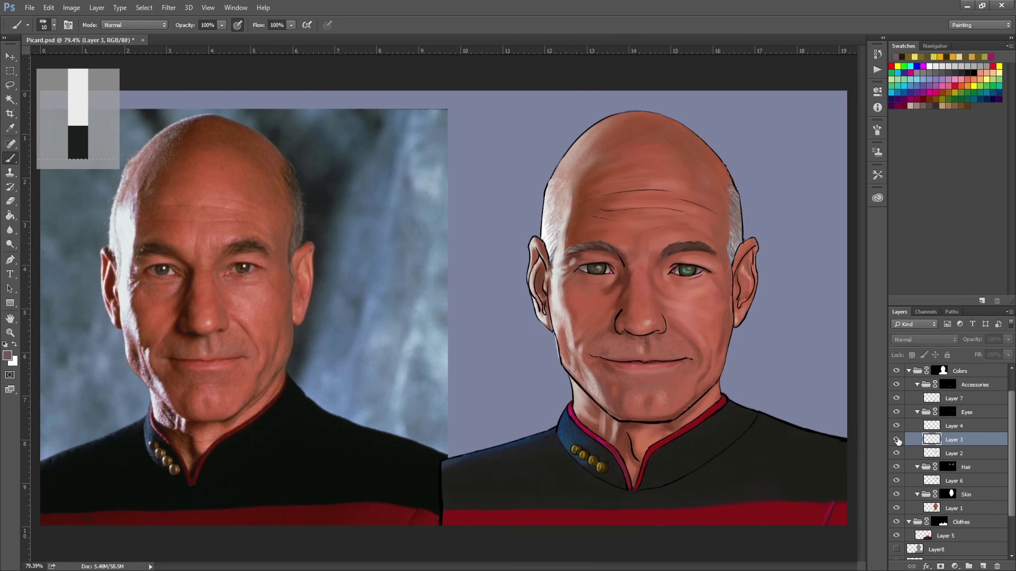
{"action": "scroll", "coordinate": [659, 272], "scroll_direction": "up", "scroll_amount": 5}
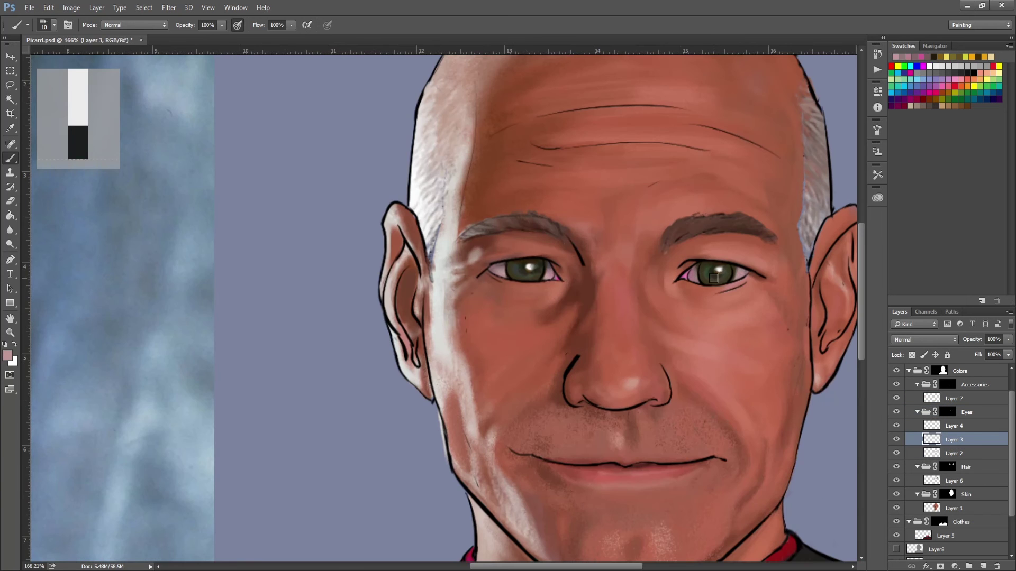
{"action": "key", "text": "bracketleft"}
{"action": "key", "text": "bracketleft"}
{"action": "key", "text": "bracketleft"}
{"action": "key", "text": "bracketleft"}
{"action": "key", "text": "bracketleft"}
{"action": "key", "text": "bracketleft"}
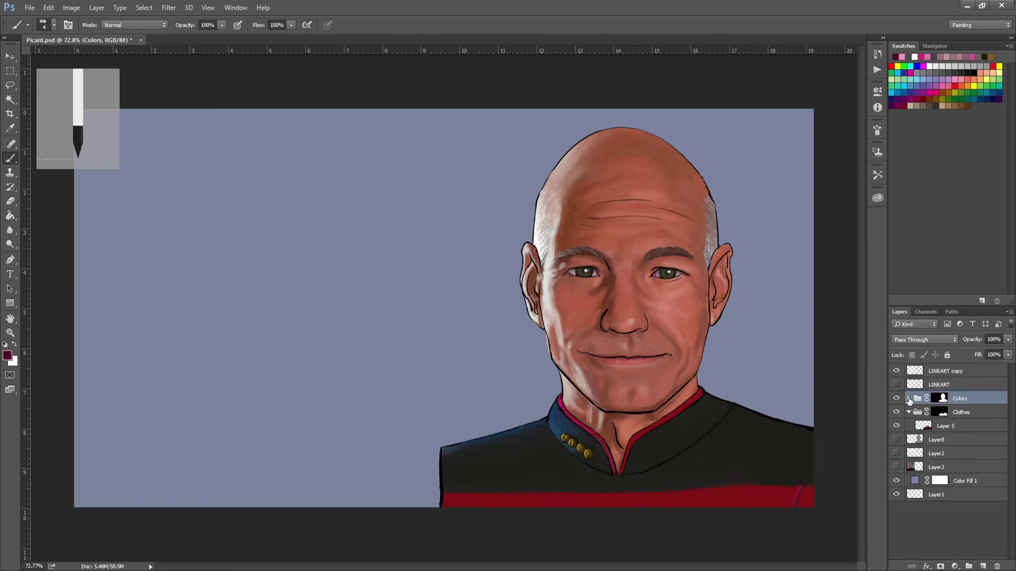
- Select the line art, Colors and figure layers together and move the portrait to the middle of the canvas
{"action": "left_click", "coordinate": [946, 371]}
{"action": "left_click", "coordinate": [936, 426], "text": "shift"}
{"action": "key", "text": "v"}
{"action": "left_click_drag", "start_coordinate": [673, 326], "coordinate": [470, 317]}
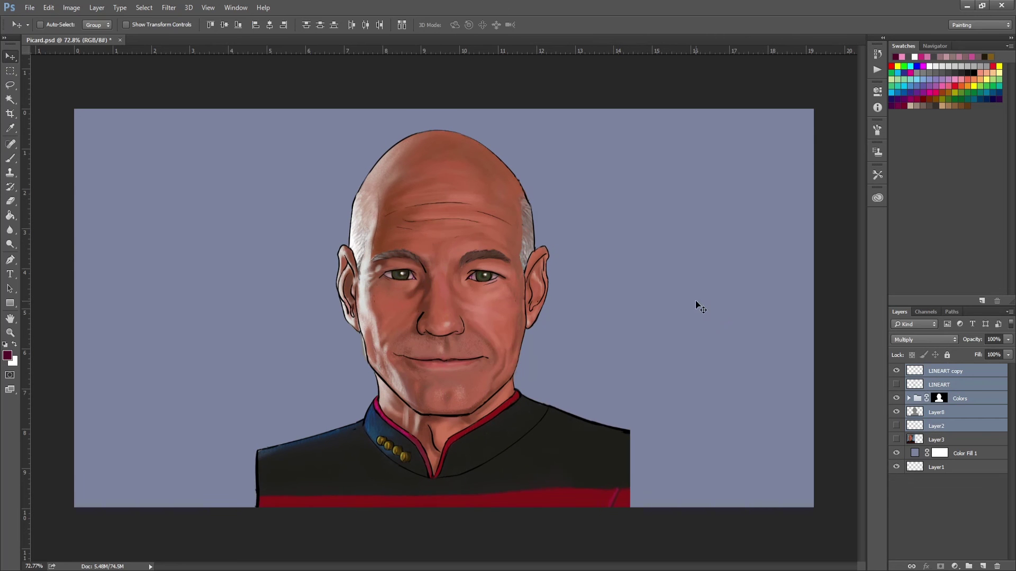
- Hide Color Fill 1 and add a dark red background fill confined to a rectangular selection around the portrait
{"action": "key", "text": "m"}
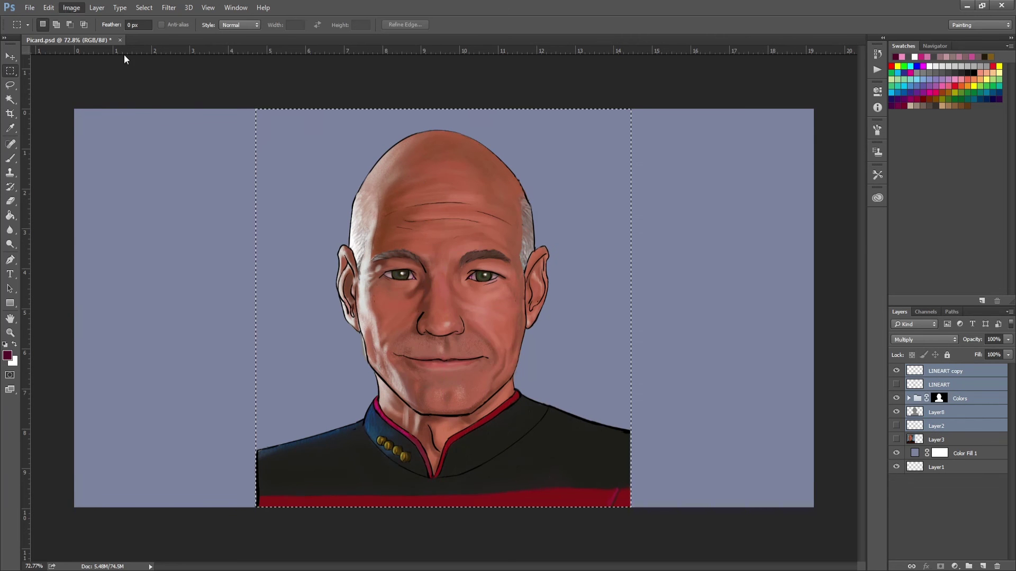
{"action": "left_click", "coordinate": [964, 453]}
{"action": "key", "text": "ctrl+shift+i"}
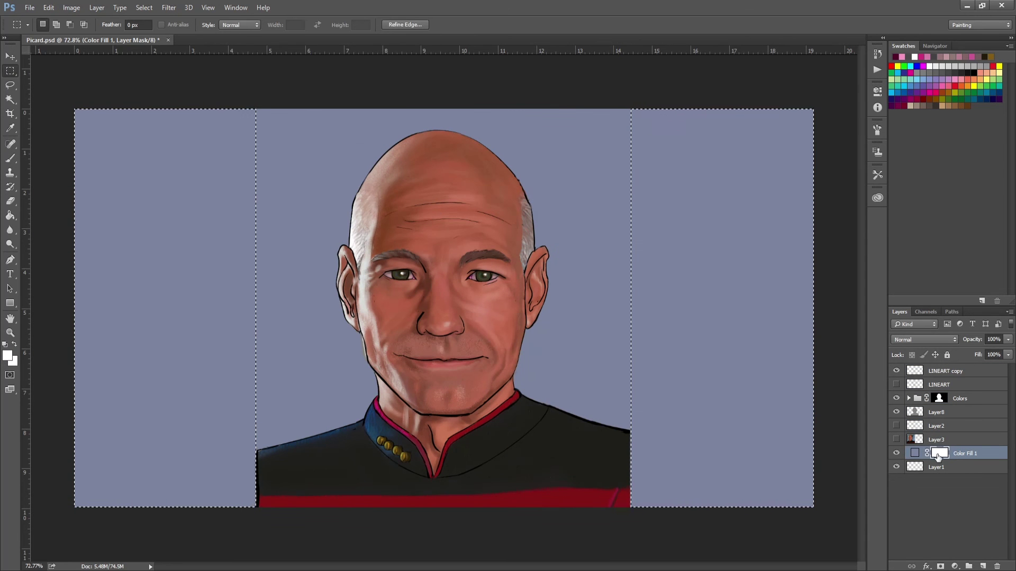
{"action": "left_click", "coordinate": [896, 454]}
{"action": "key", "text": "ctrl+shift+alt+n"}
{"action": "key", "text": "alt+BackSpace"}
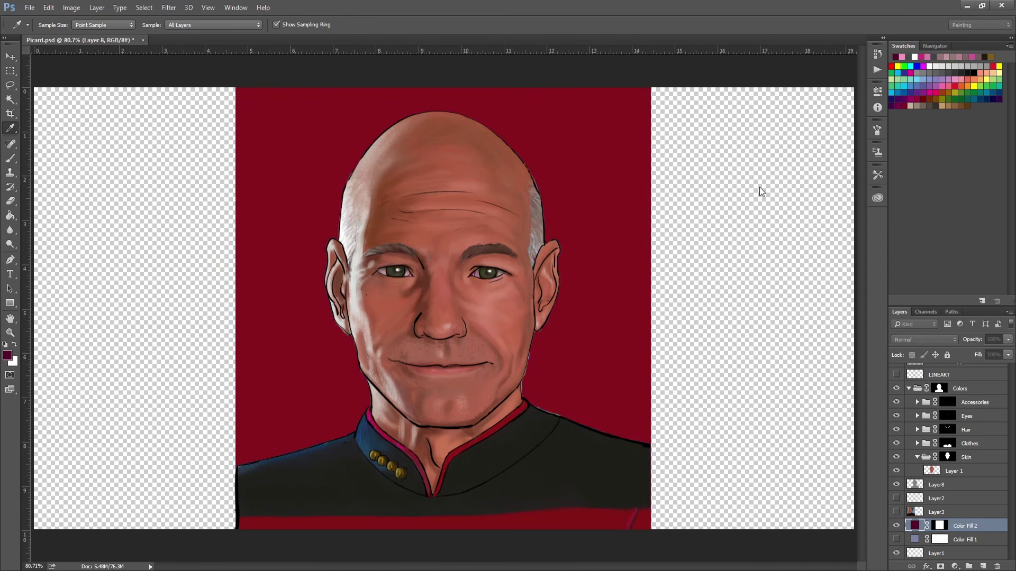
- Scale the magenta Color Fill 2 background to about 99% width and height with Free Transform
{"action": "key", "text": "e"}
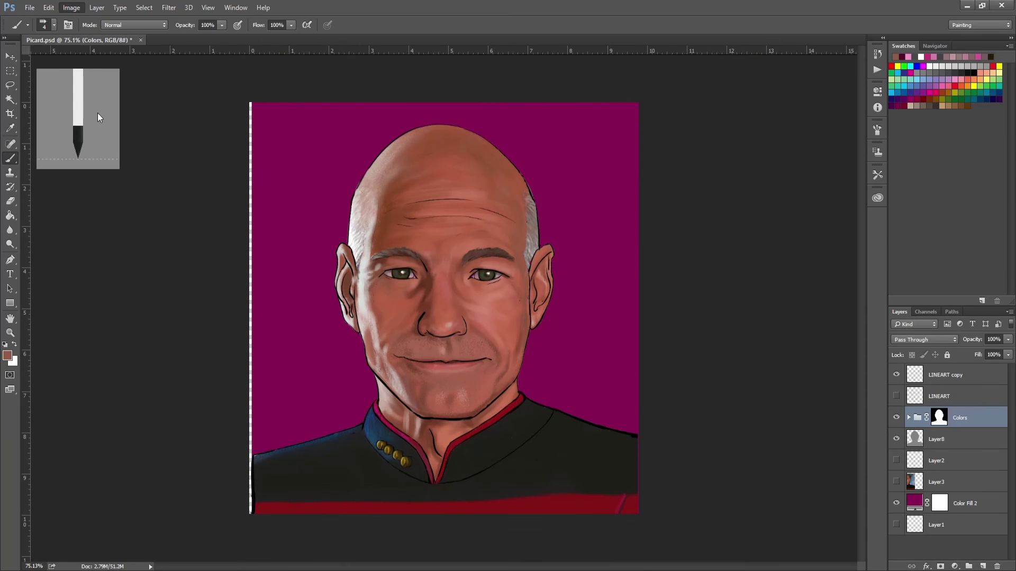
{"action": "key", "text": "ctrl+t"}
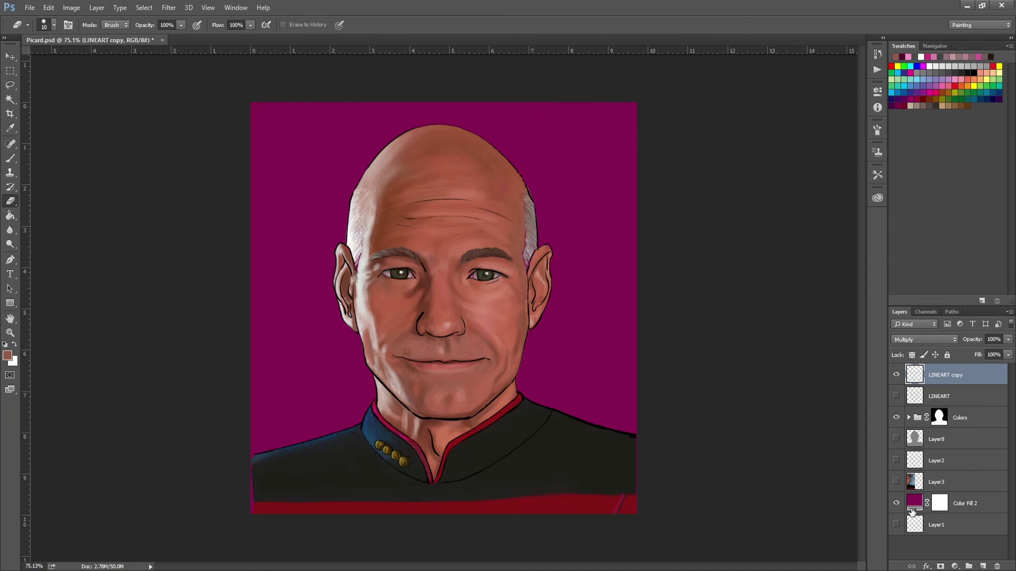
{"action": "left_click", "coordinate": [912, 508]}
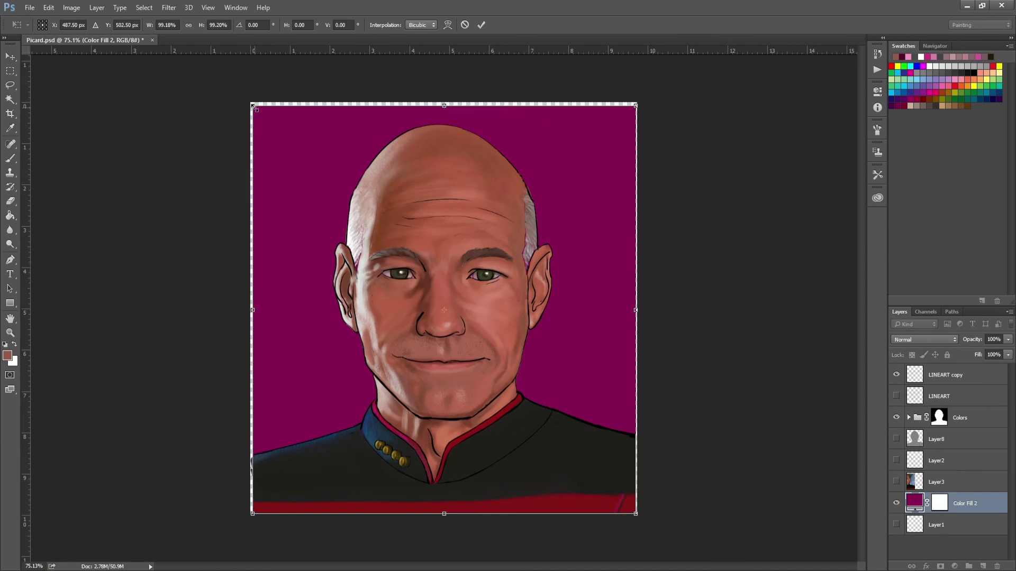